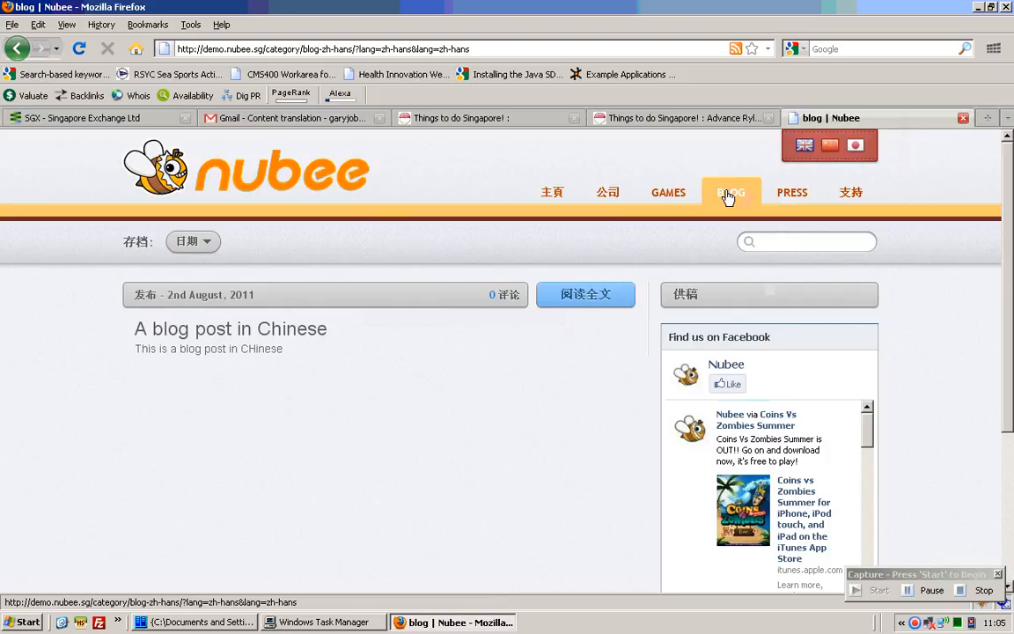
Check the content translation e-mail and log in to the WordPress admin at demo.nubee.sg/wp-admin in a new browser tab
left_click(291, 117)
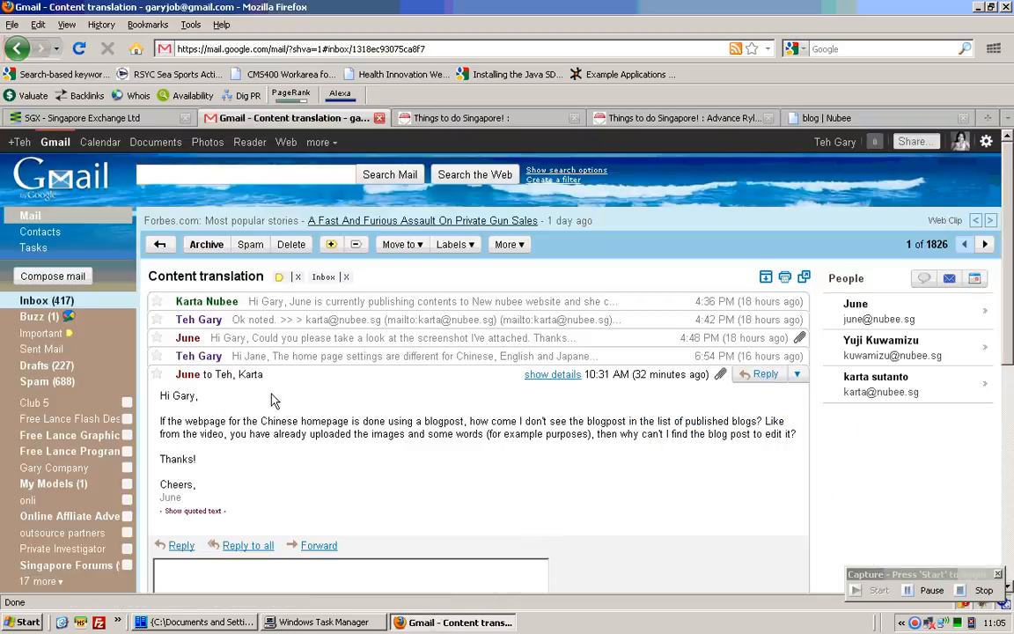
left_click(943, 118)
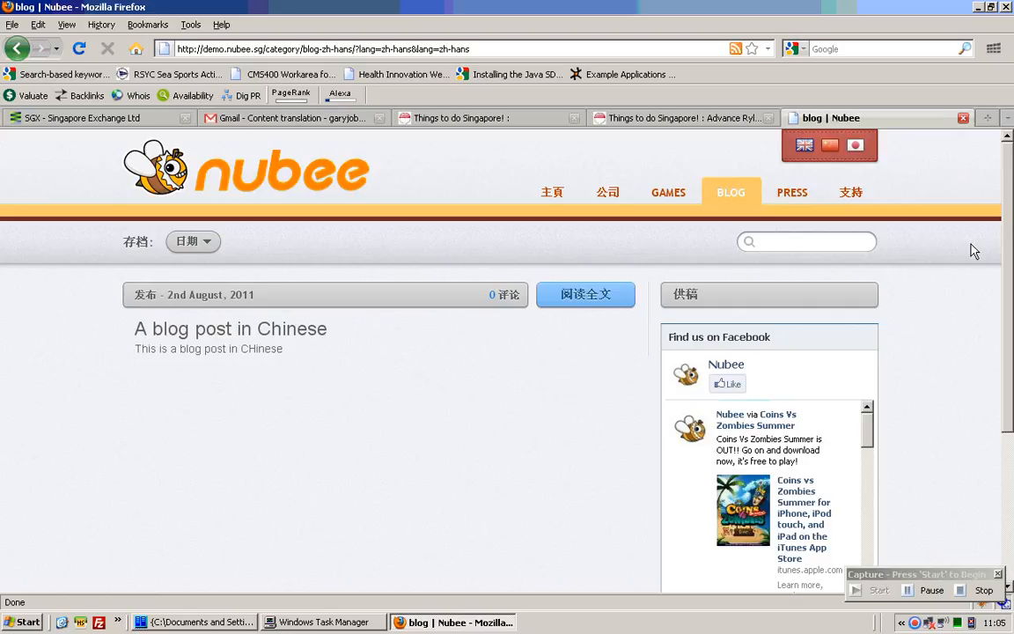
left_click(987, 119)
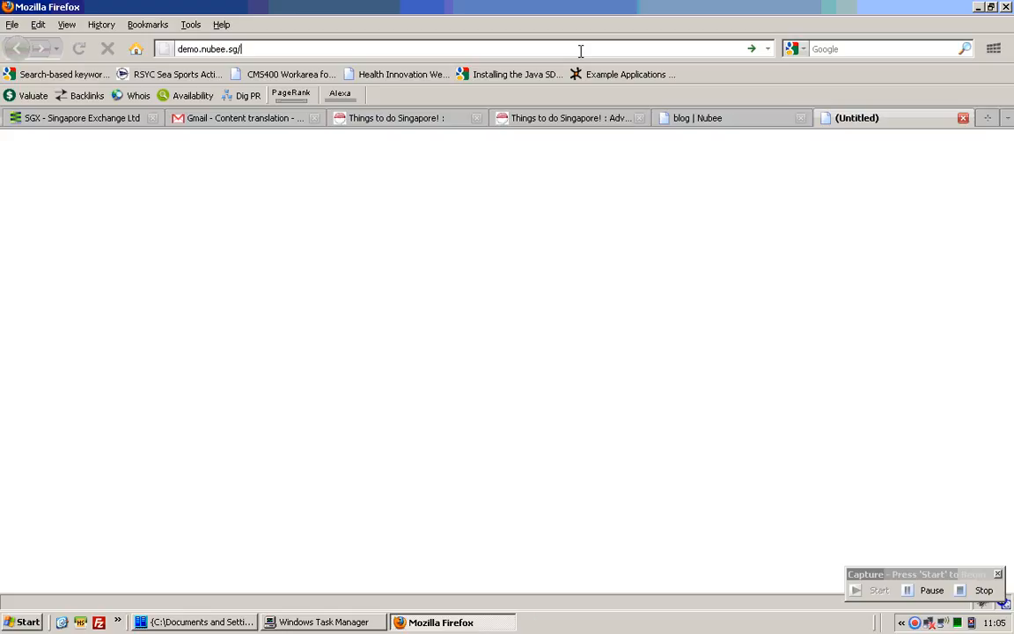
key("Return")
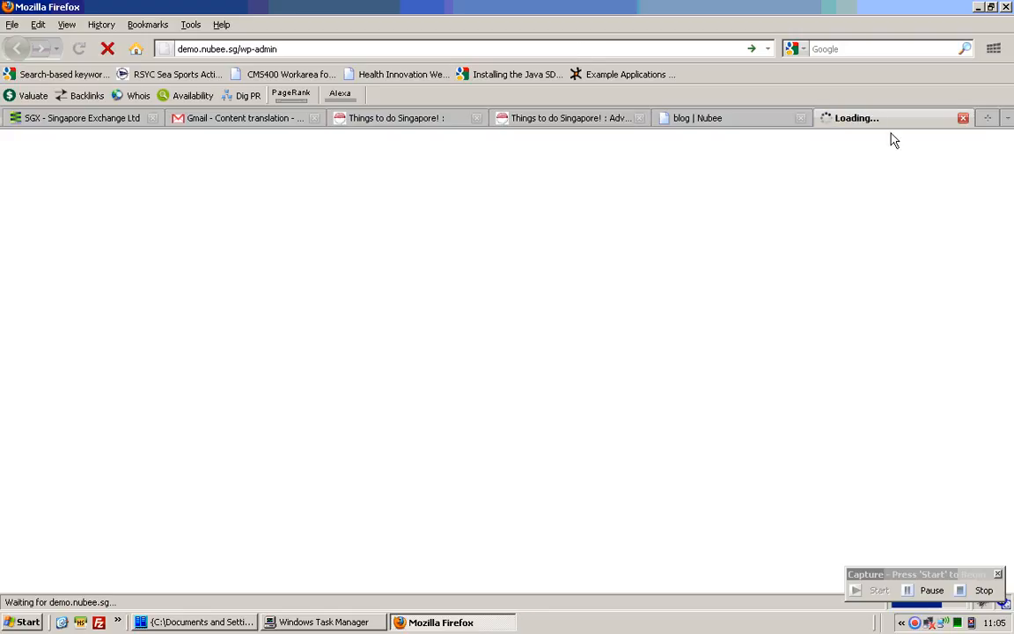
left_click(585, 413)
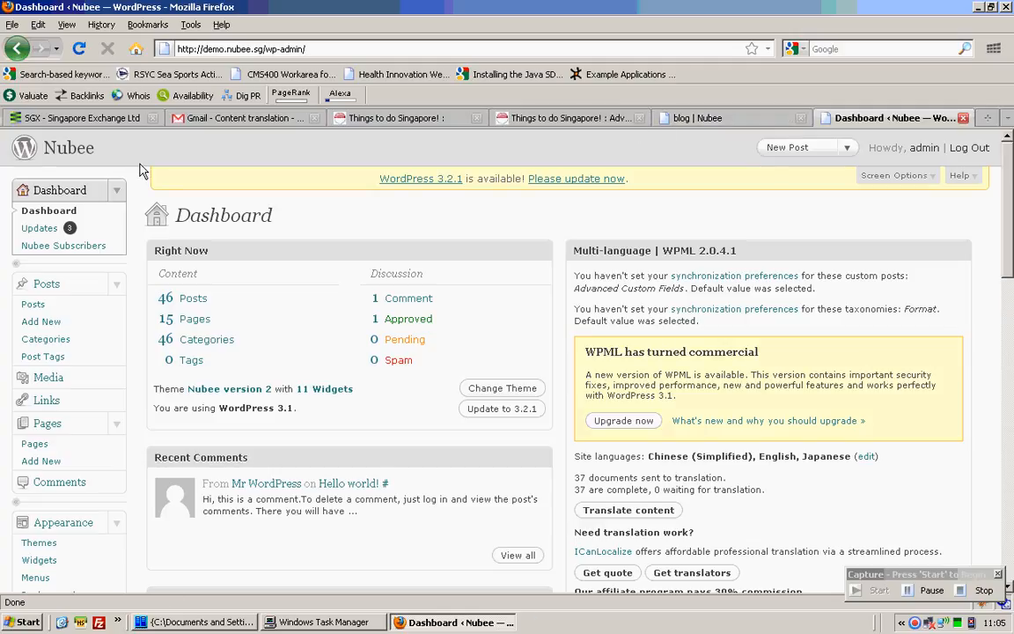
Open the Posts list, check its category filter options, and show only the Chinese (Simplified) posts
left_click(36, 306)
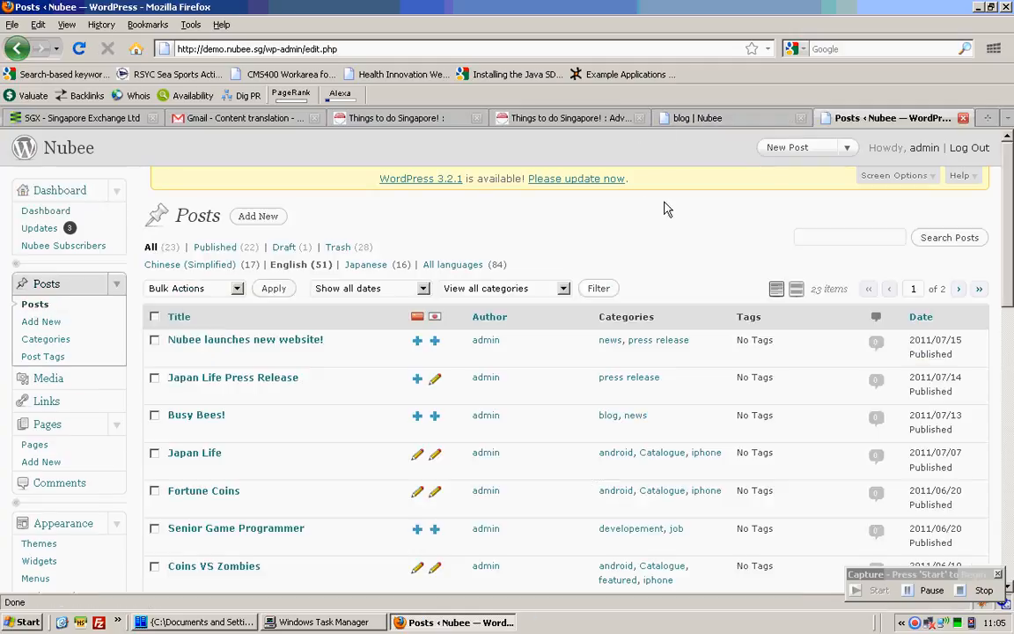
left_click(544, 290)
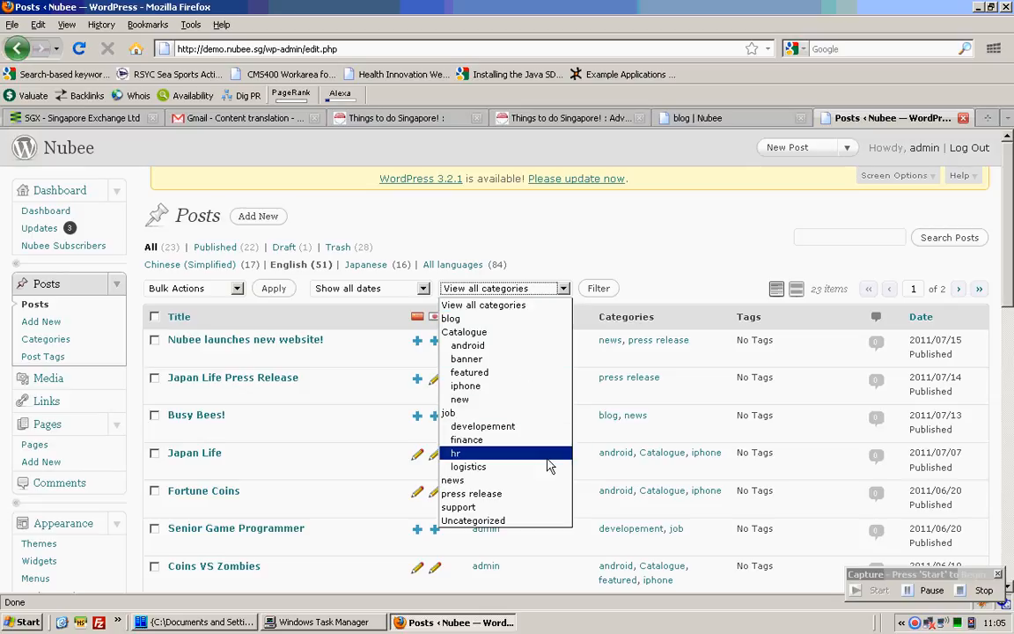
left_click(483, 305)
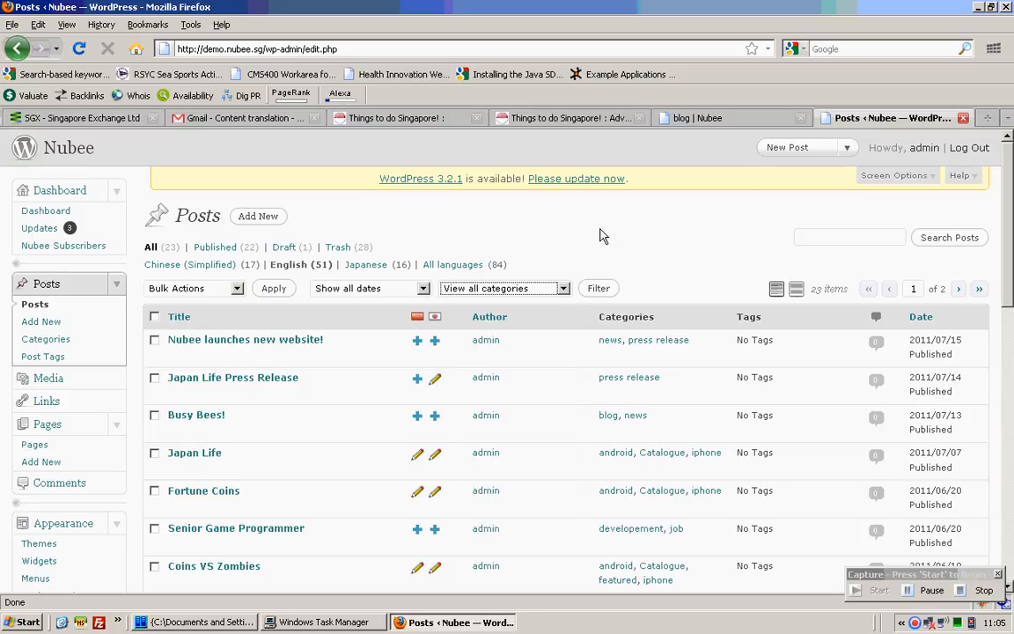
left_click(203, 264)
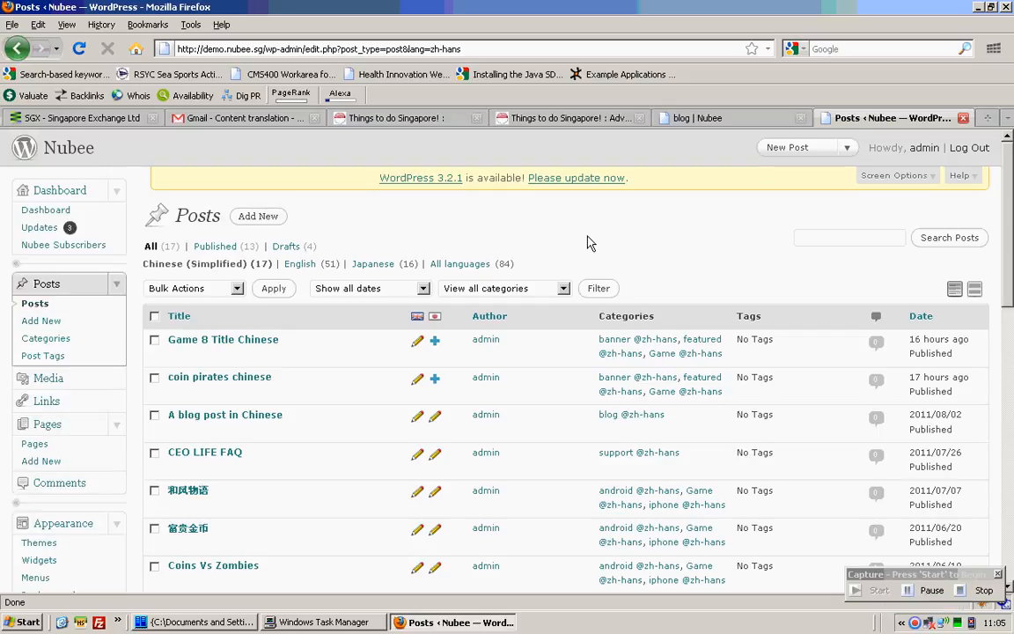
Compare the blog category in the Chinese posts' category filter with the site's Chinese blog page
left_click(540, 297)
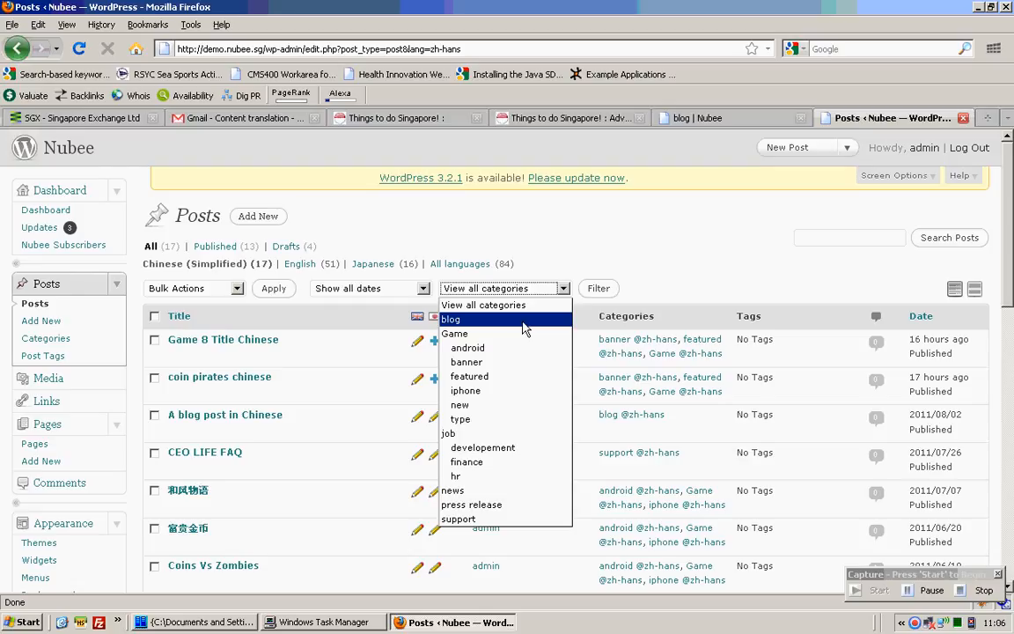
left_click(589, 233)
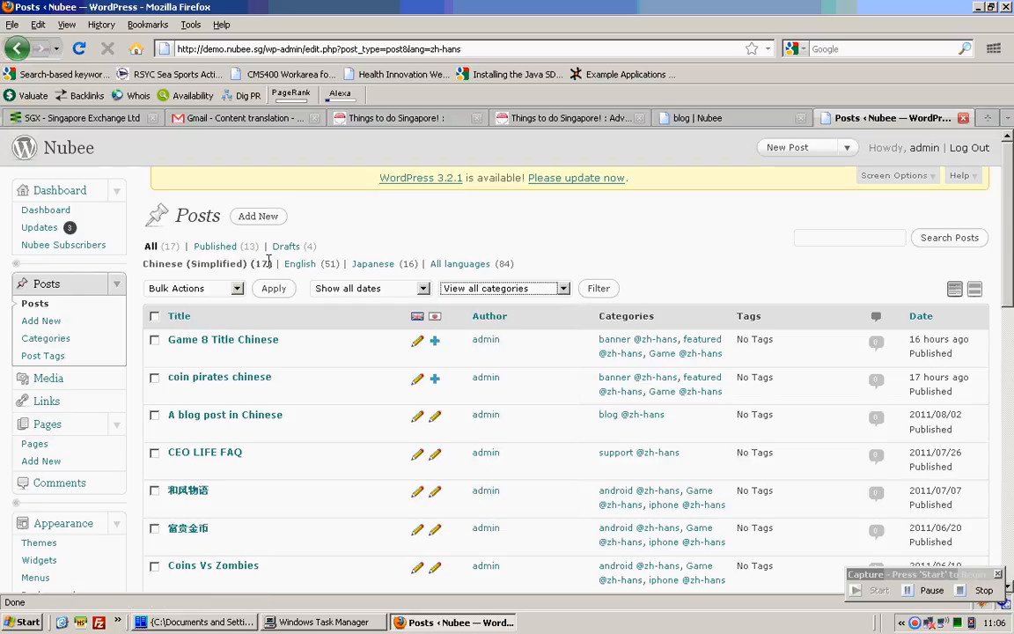
left_click(545, 293)
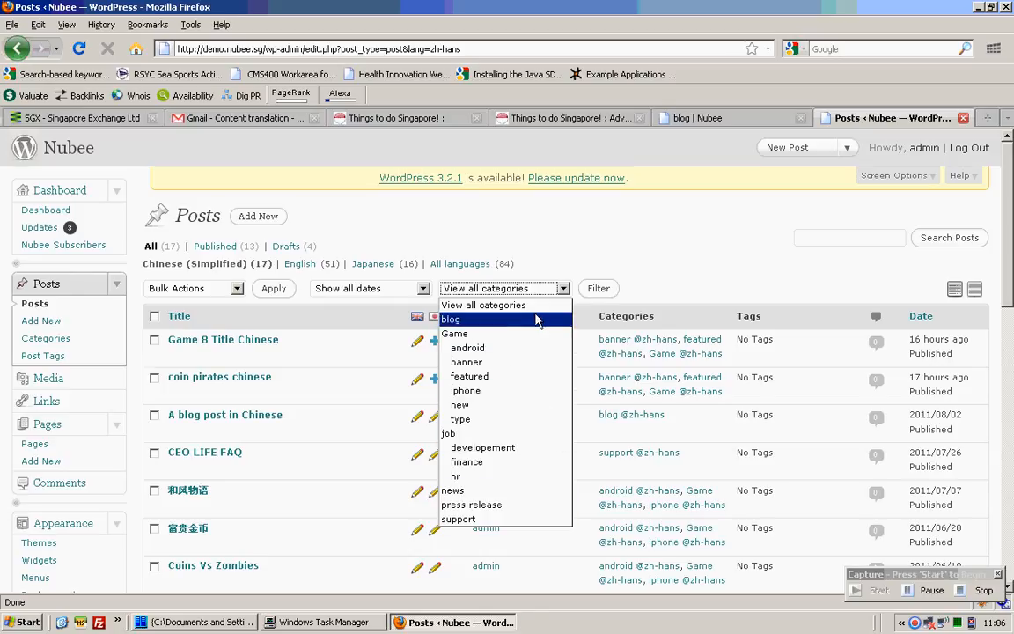
left_click(715, 163)
left_click(723, 118)
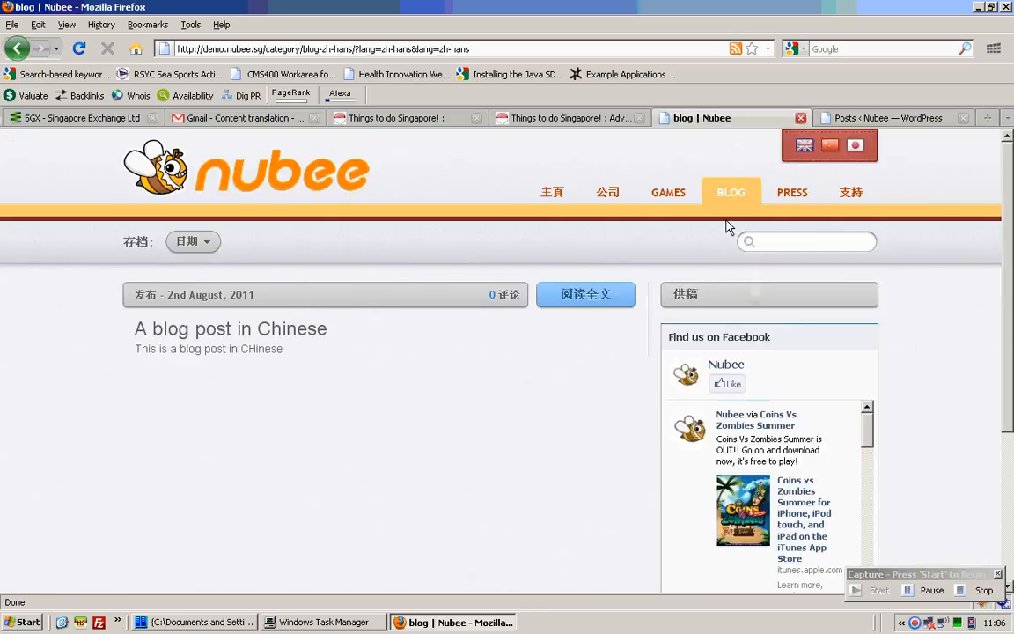
left_click(904, 118)
left_click(524, 288)
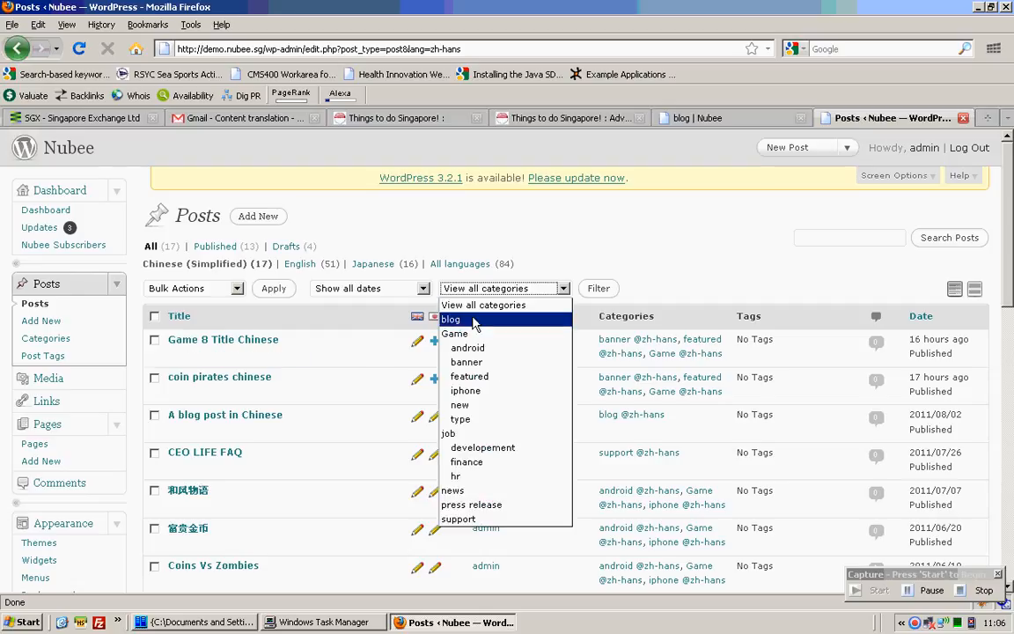
left_click(704, 120)
left_click(725, 121)
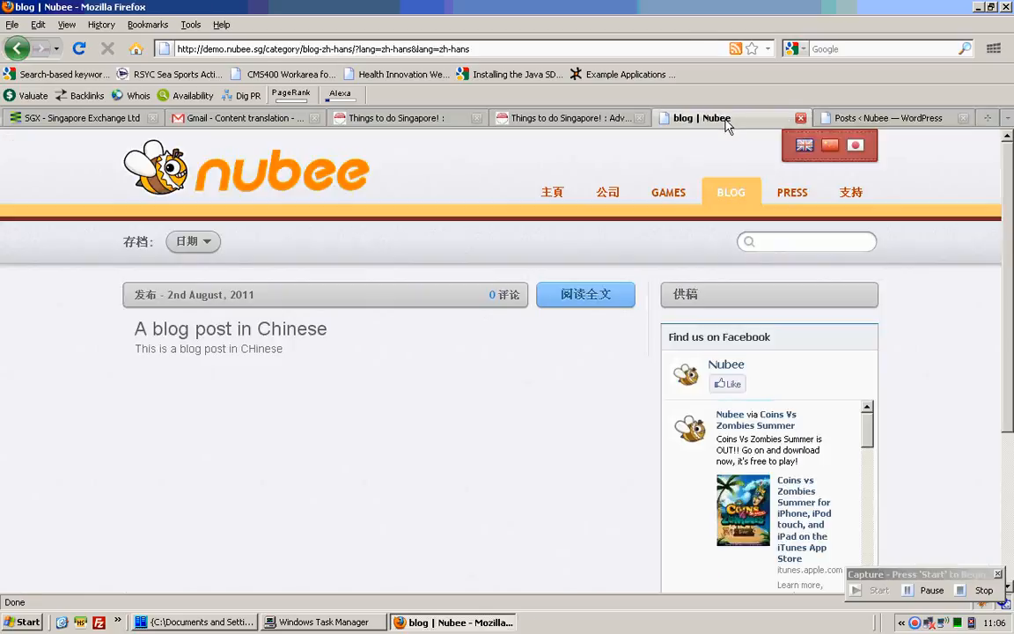
View the site's Chinese Games page and match it to the Game category in the posts' category filter
left_click(669, 191)
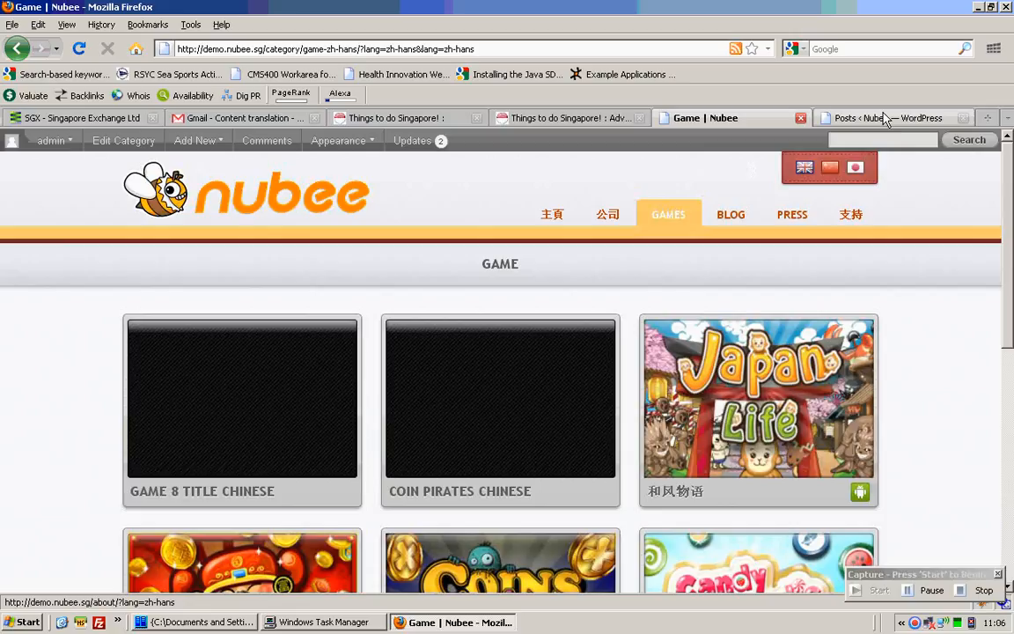
left_click(887, 118)
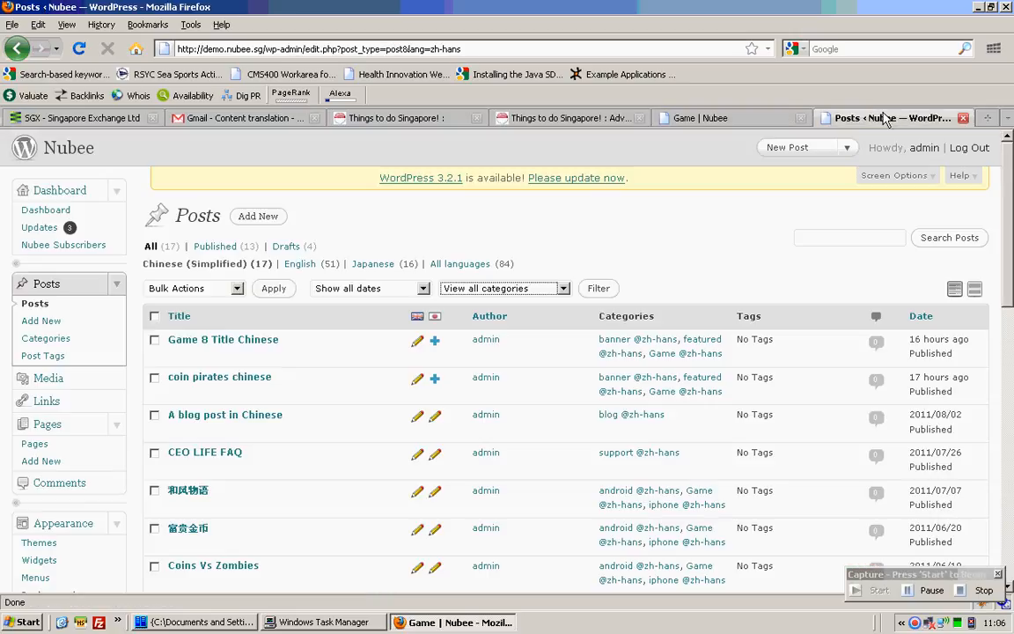
left_click(520, 294)
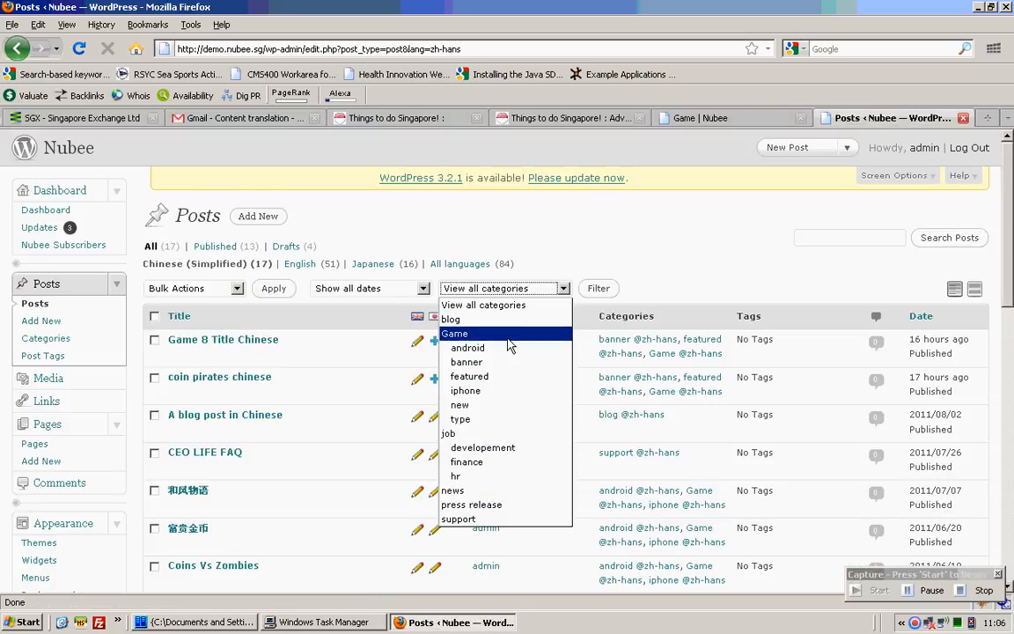
left_click(673, 117)
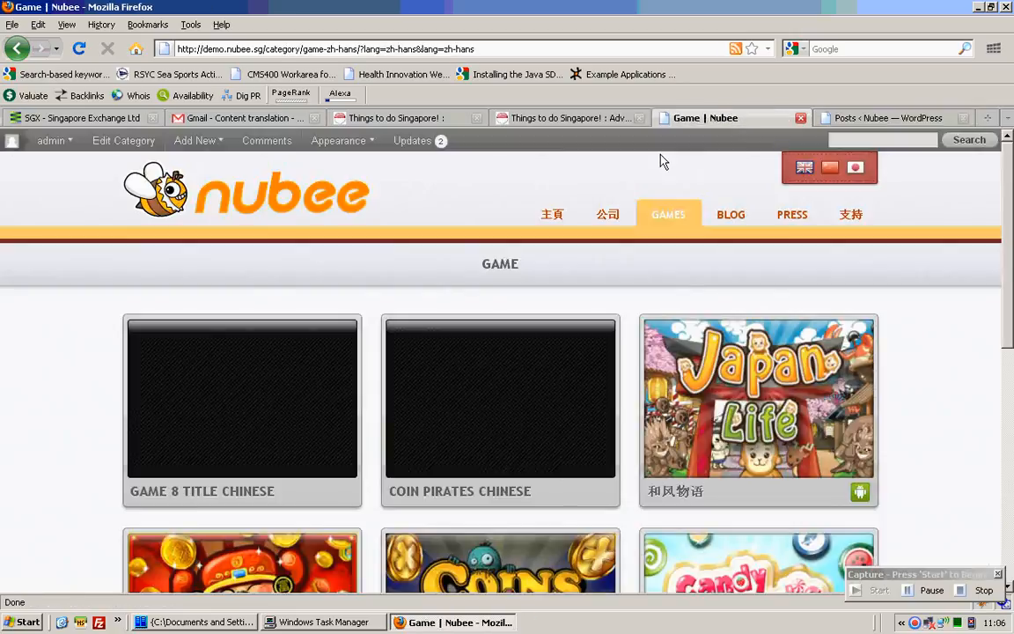
Match the featured category in the posts' category filter to the featured game section of the Chinese home page
left_click(554, 214)
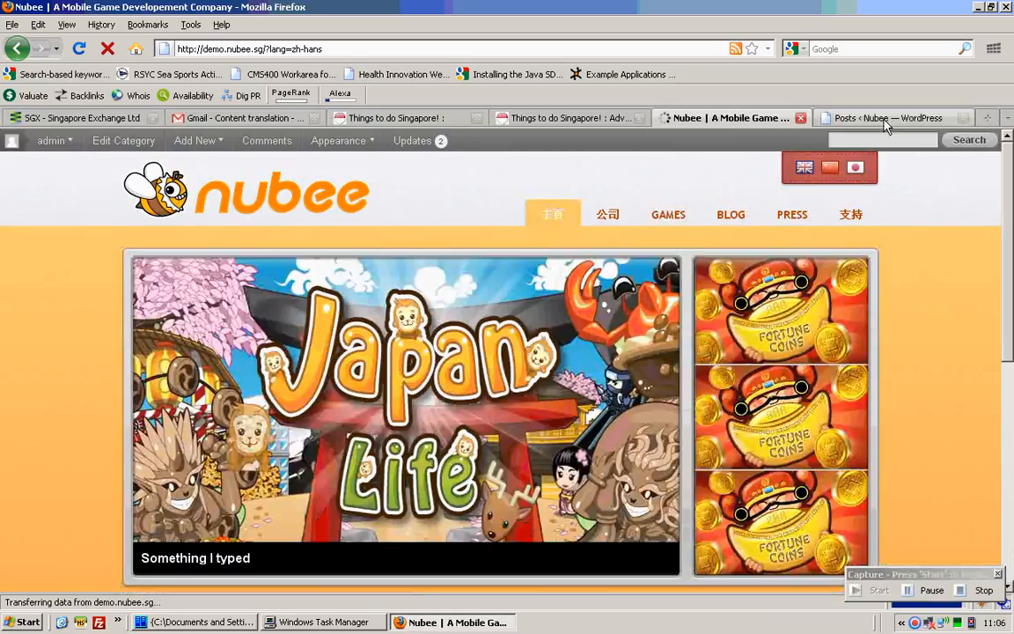
left_click(884, 123)
left_click(519, 288)
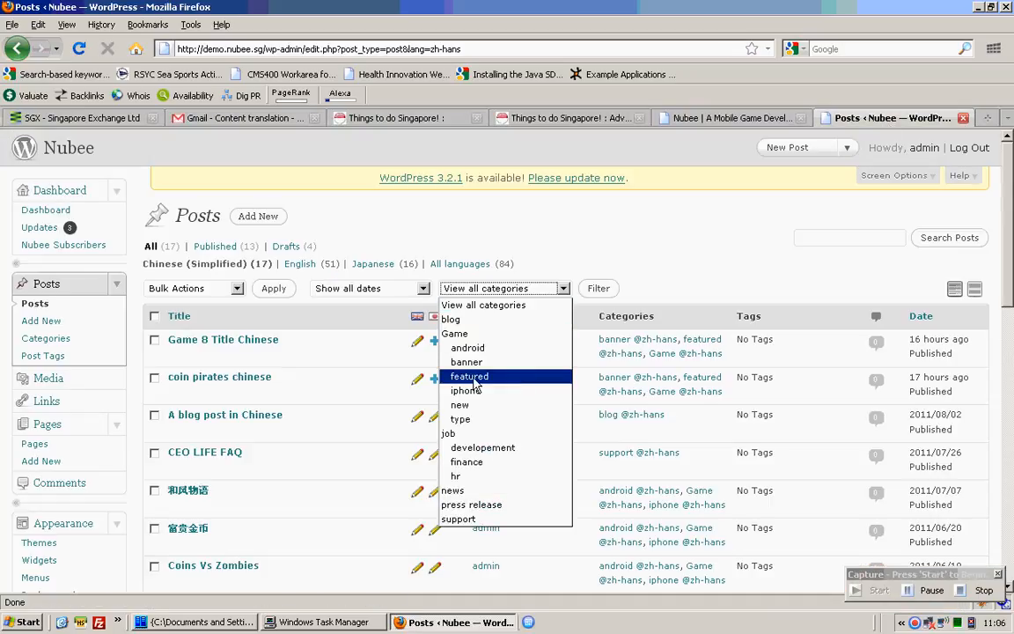
left_click(745, 122)
scroll(879, 260, "down", 5)
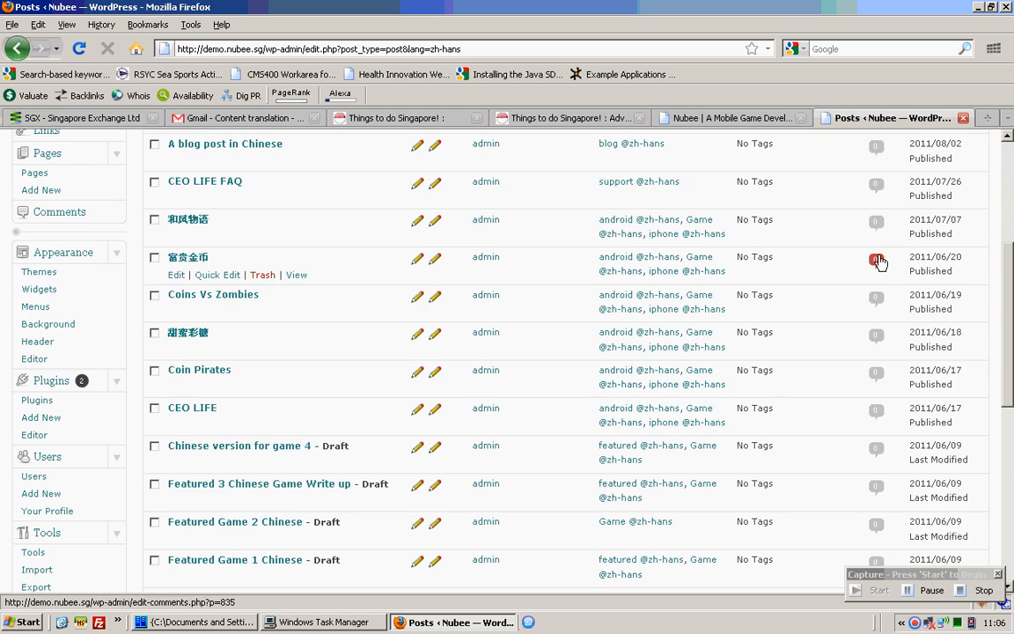
left_click(704, 117)
scroll(764, 407, "down", 10)
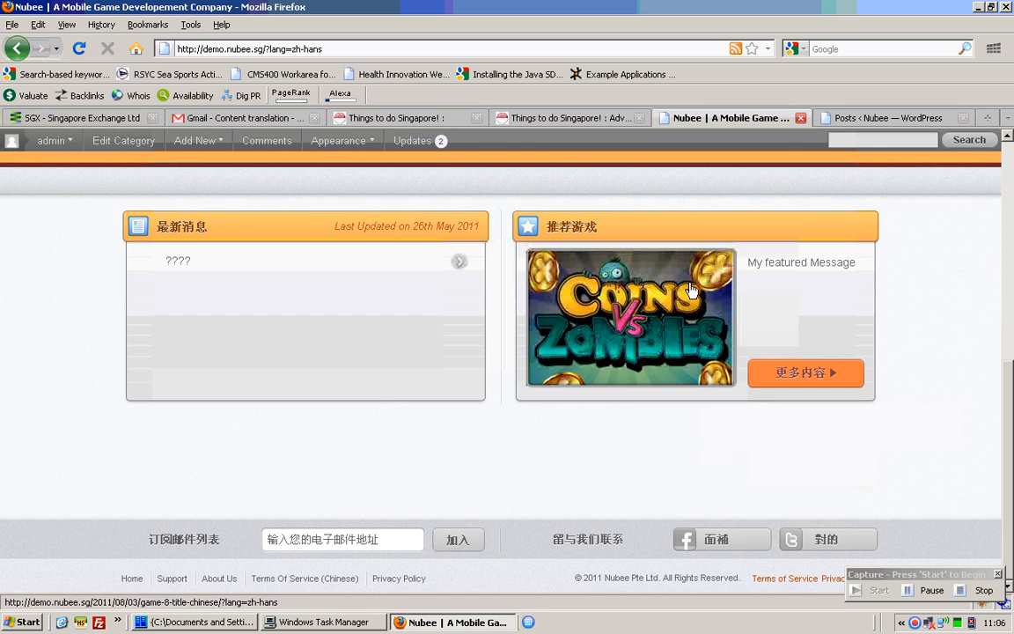
scroll(620, 343, "up", 5)
Compare the banner category in the posts' category filter with the large banner on the Chinese home page
left_click(889, 117)
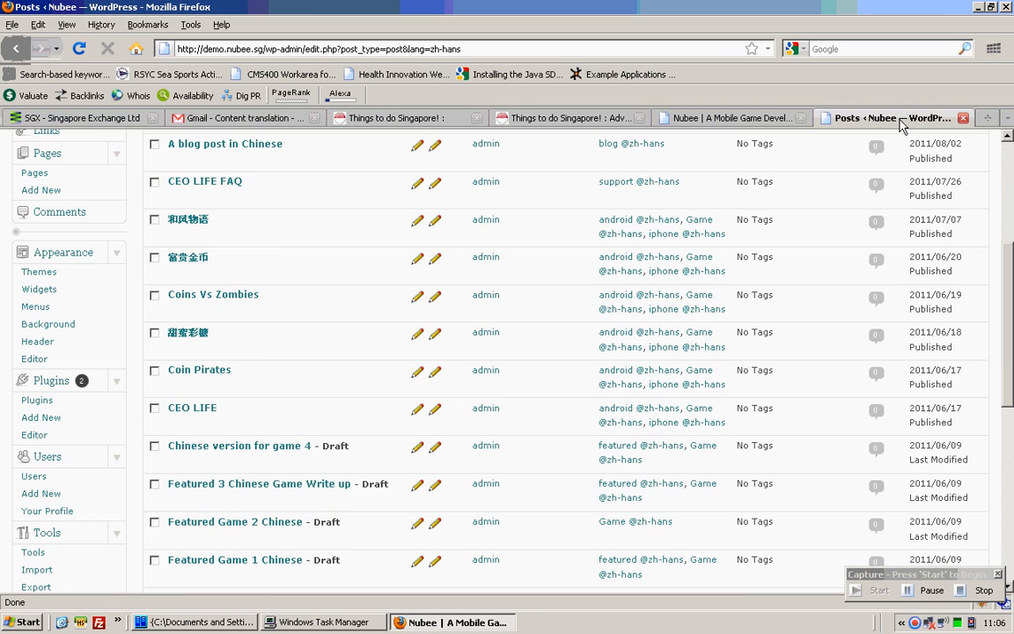
scroll(607, 256, "up", 5)
left_click(534, 288)
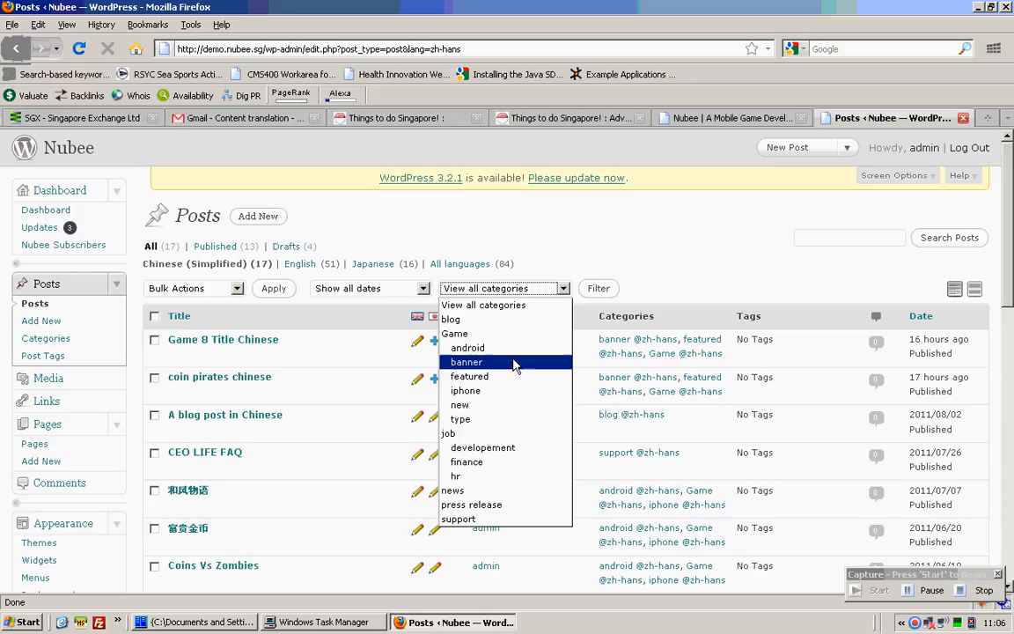
left_click(704, 117)
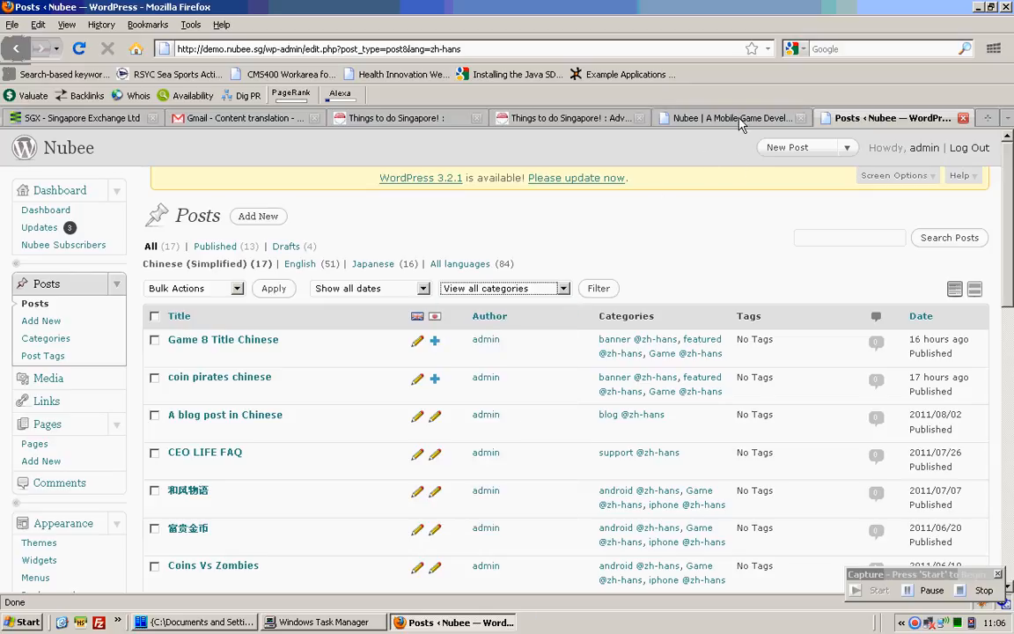
left_click(713, 117)
scroll(739, 176, "up", 2)
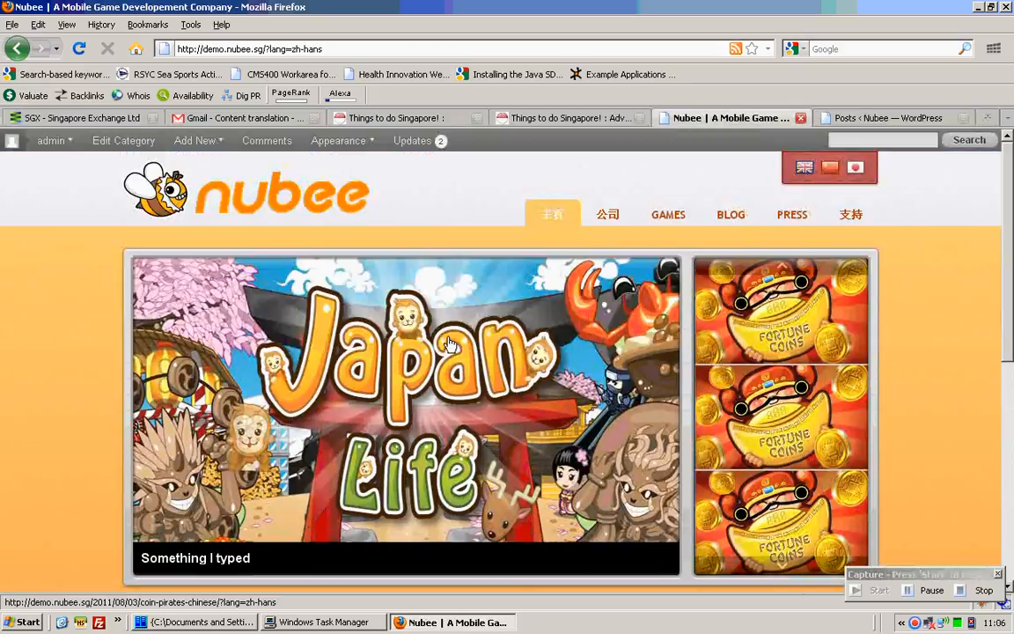
Check the new category in the posts' category filter against the Chinese home page
key("ctrl+Tab")
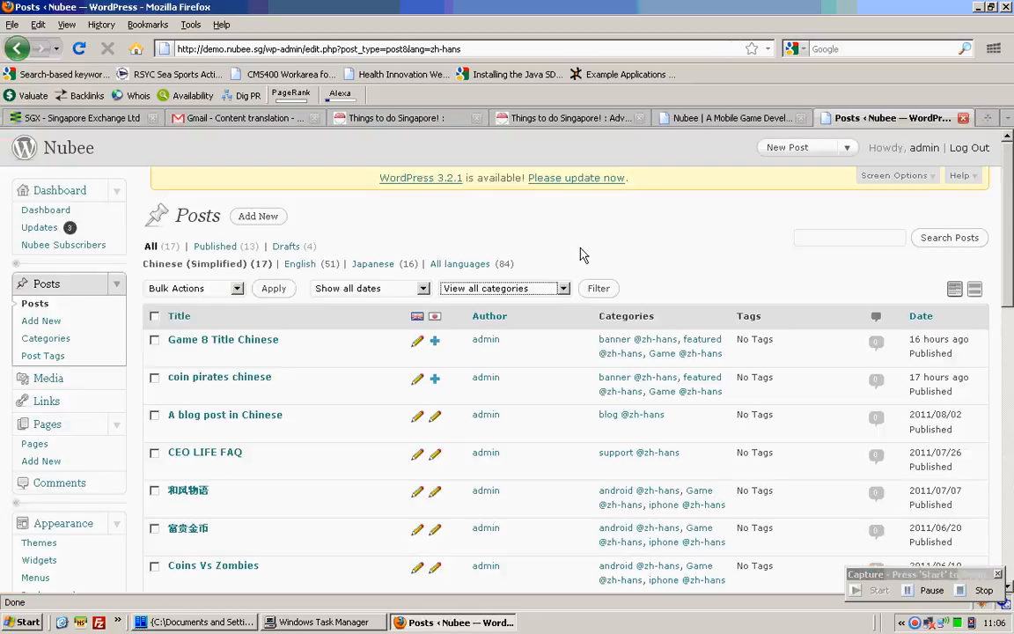
left_click(556, 291)
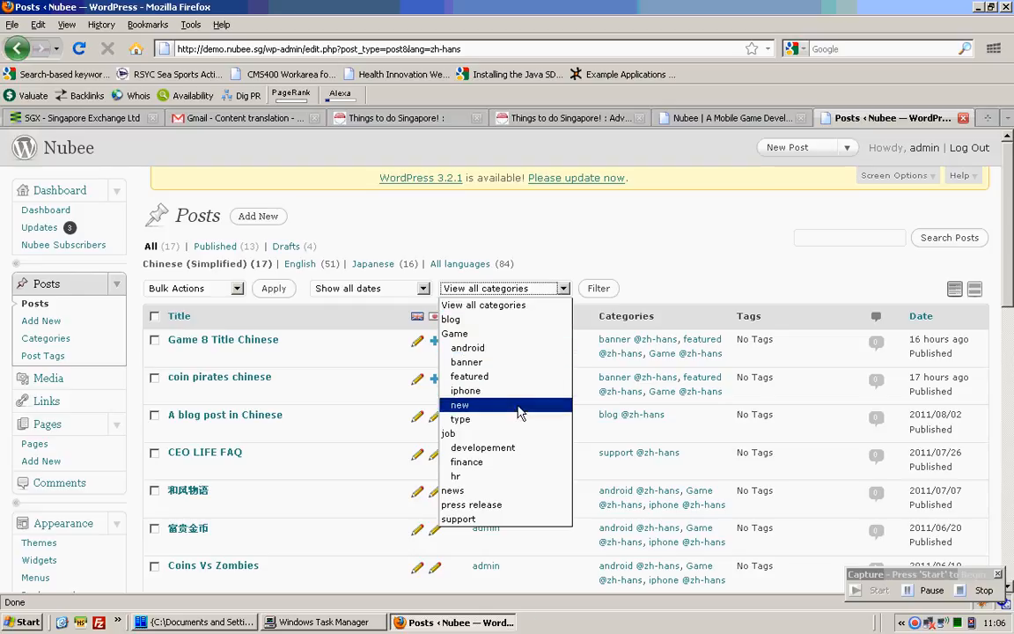
left_click(682, 112)
left_click(682, 112)
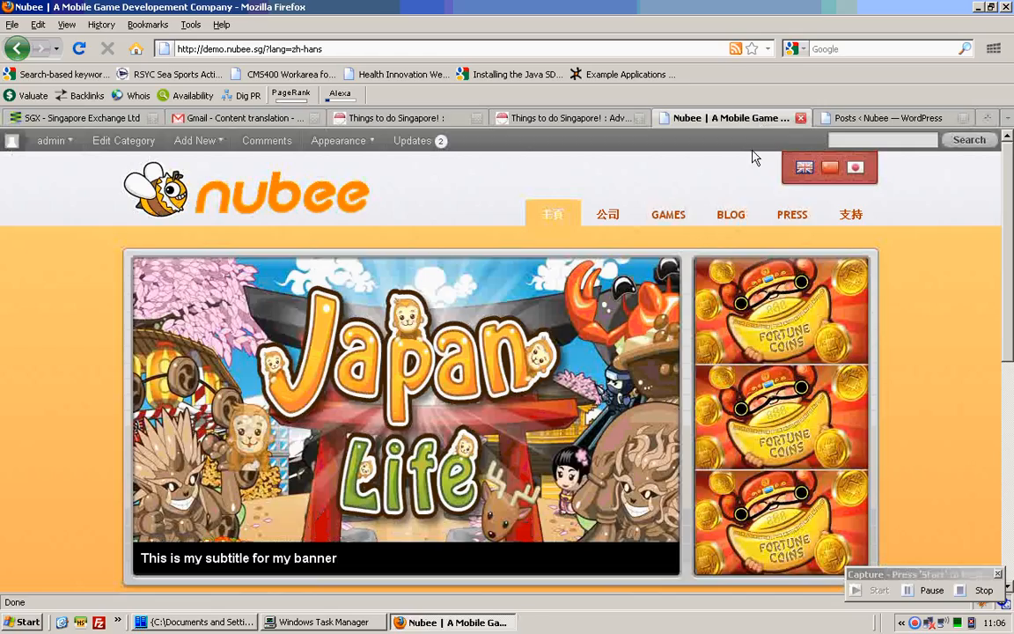
Compare the android category in the posts' category filter with the Android-marked games on the Chinese Games page
left_click(651, 217)
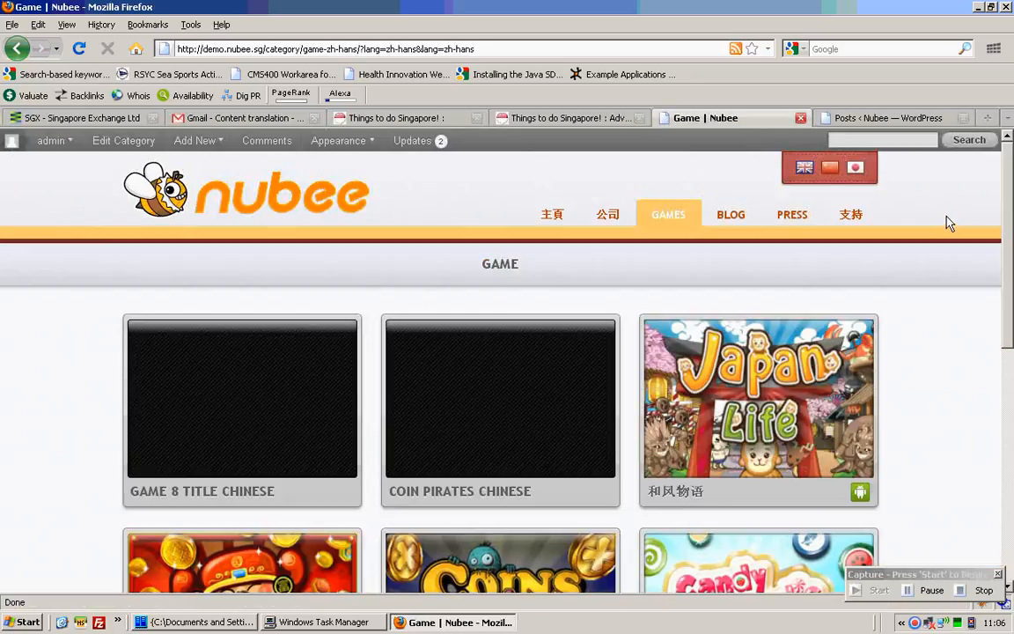
scroll(947, 222, "down", 3)
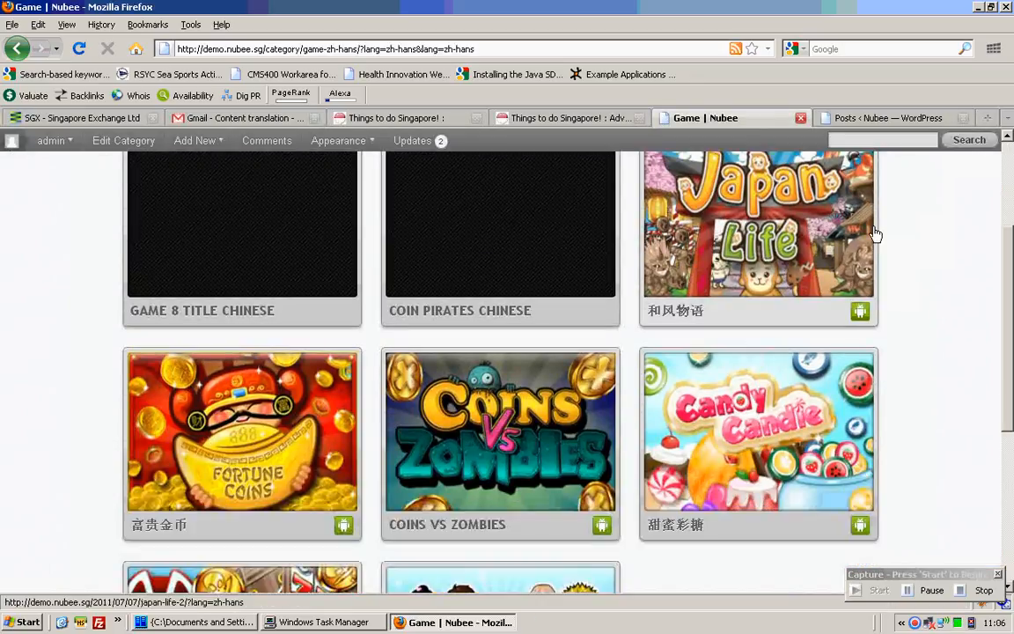
left_click(886, 118)
left_click(503, 287)
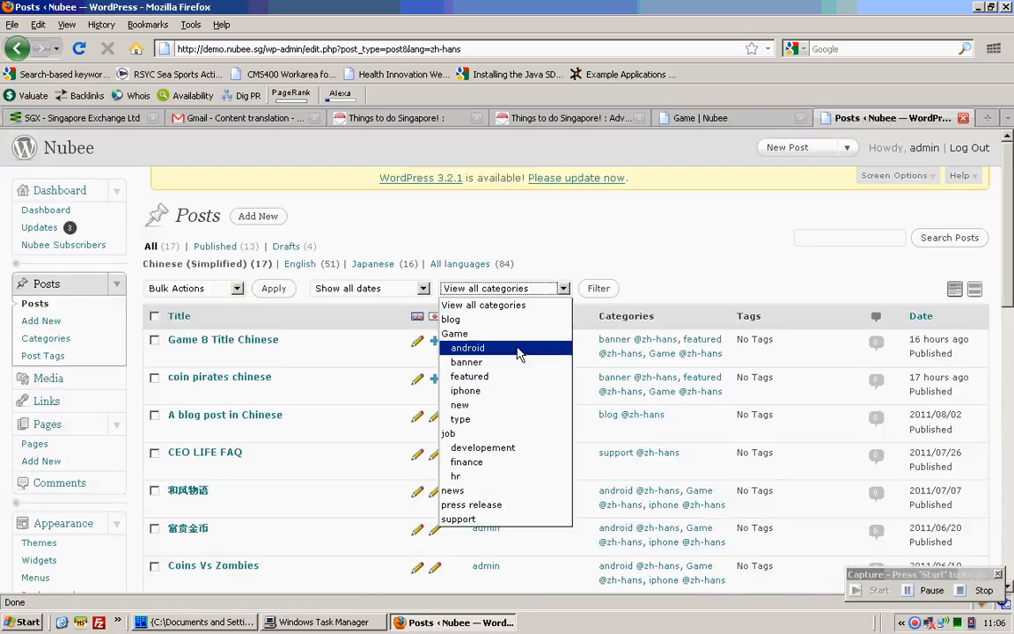
left_click(724, 123)
left_click(725, 123)
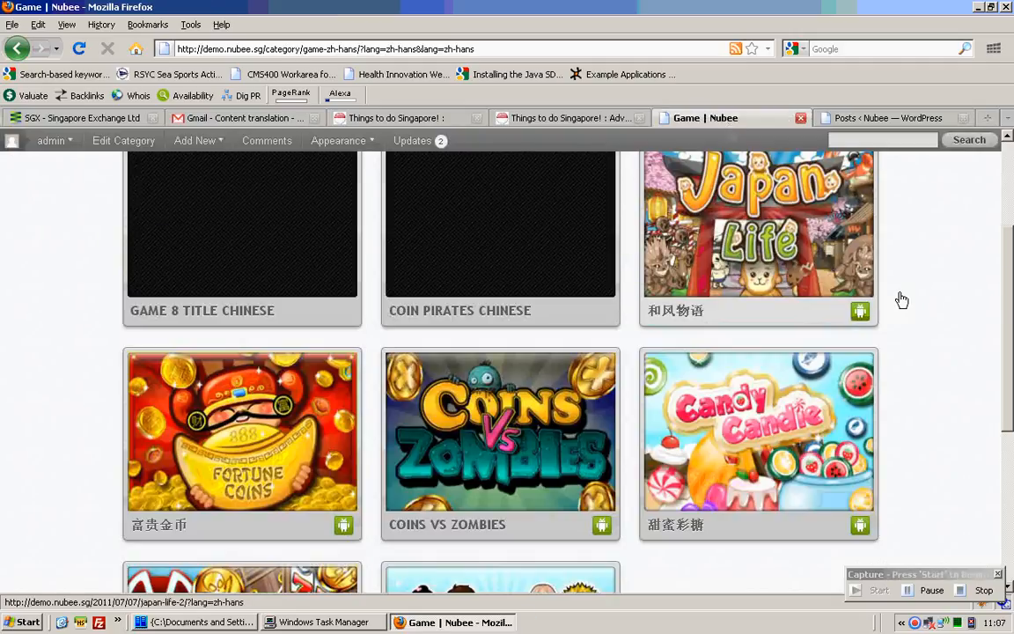
scroll(878, 317, "down", 4)
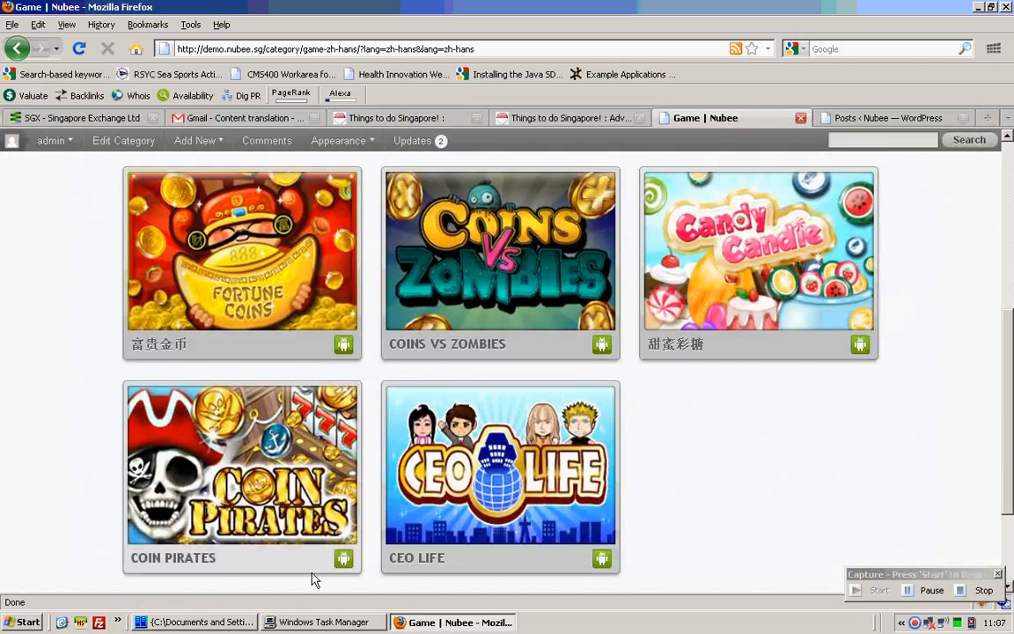
Compare the iphone category in the posts' category filter with the games on the Chinese Games page
left_click(898, 120)
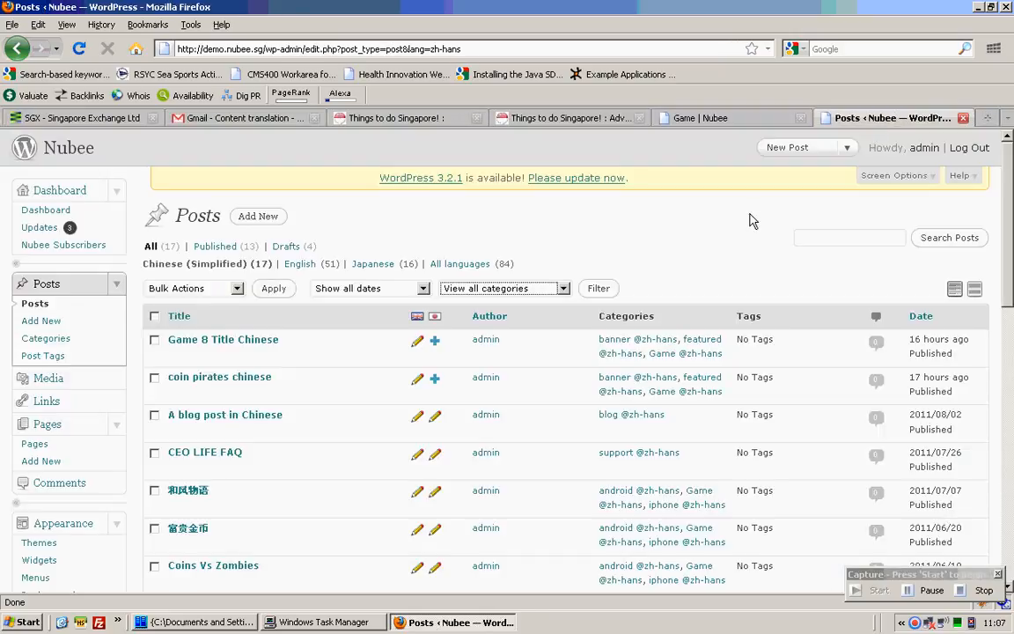
left_click(535, 291)
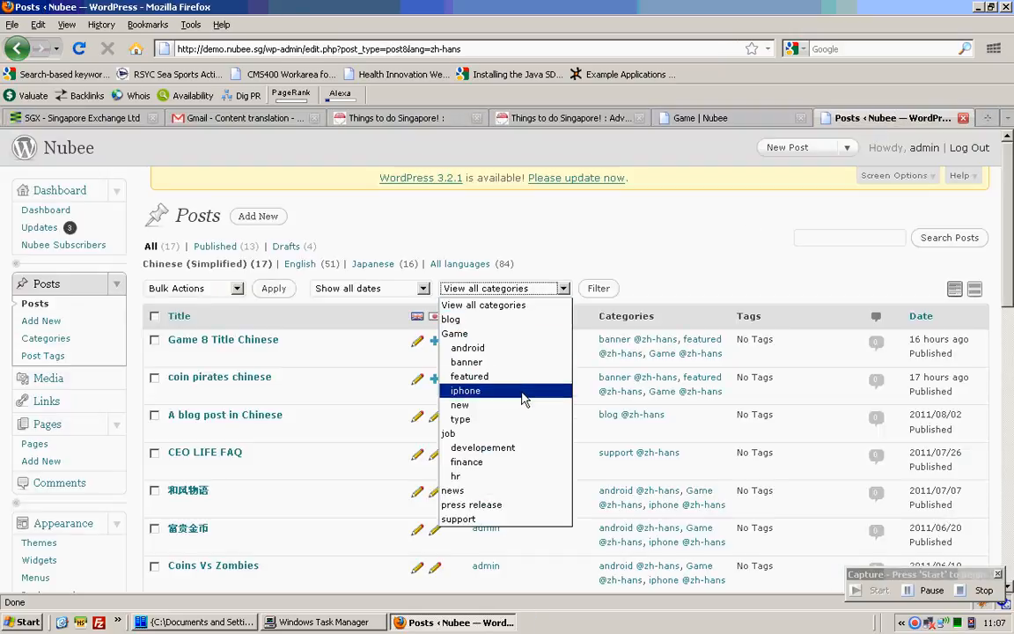
left_click(753, 118)
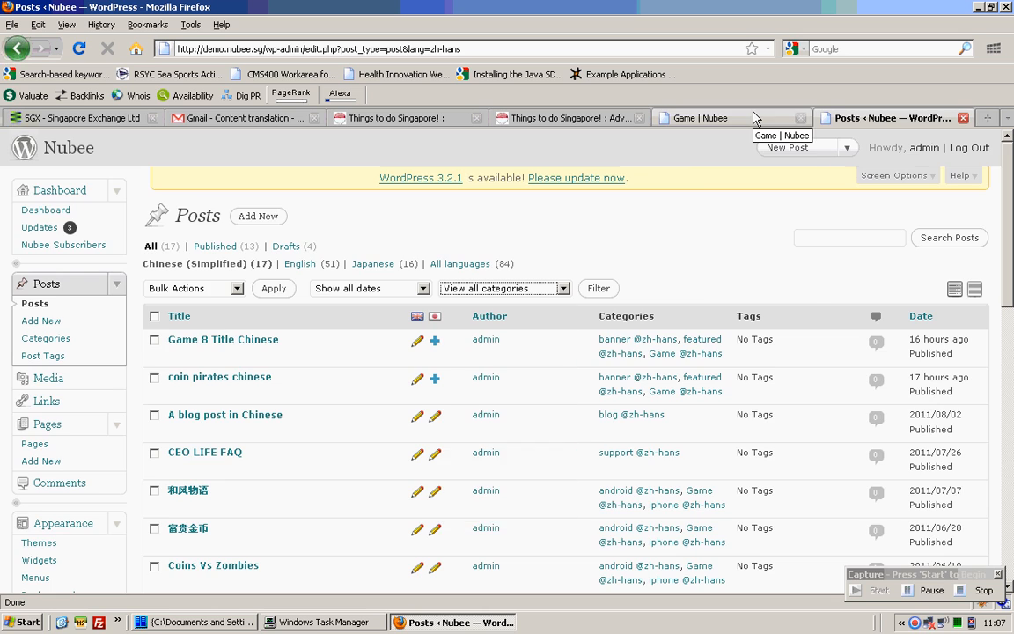
left_click(755, 118)
scroll(679, 238, "up", 5)
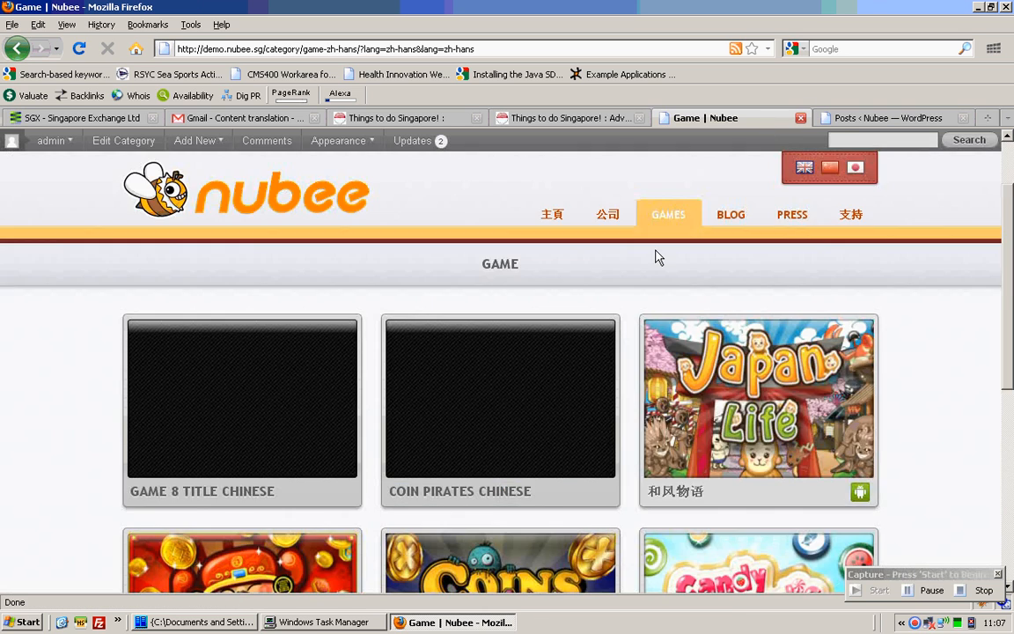
scroll(620, 279, "down", 3)
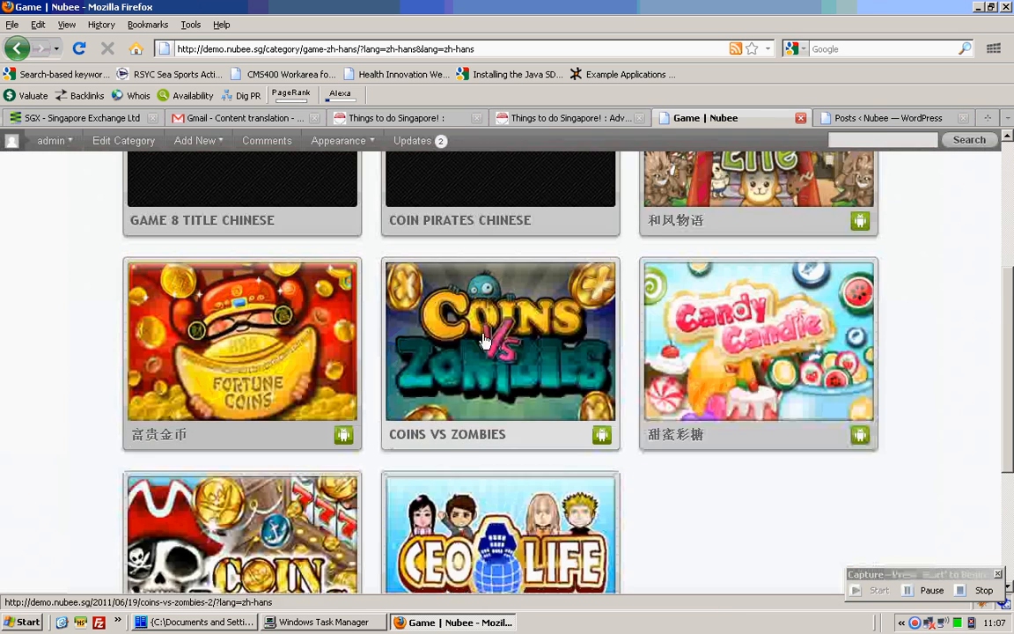
scroll(361, 305, "down", 4)
scroll(500, 378, "up", 3)
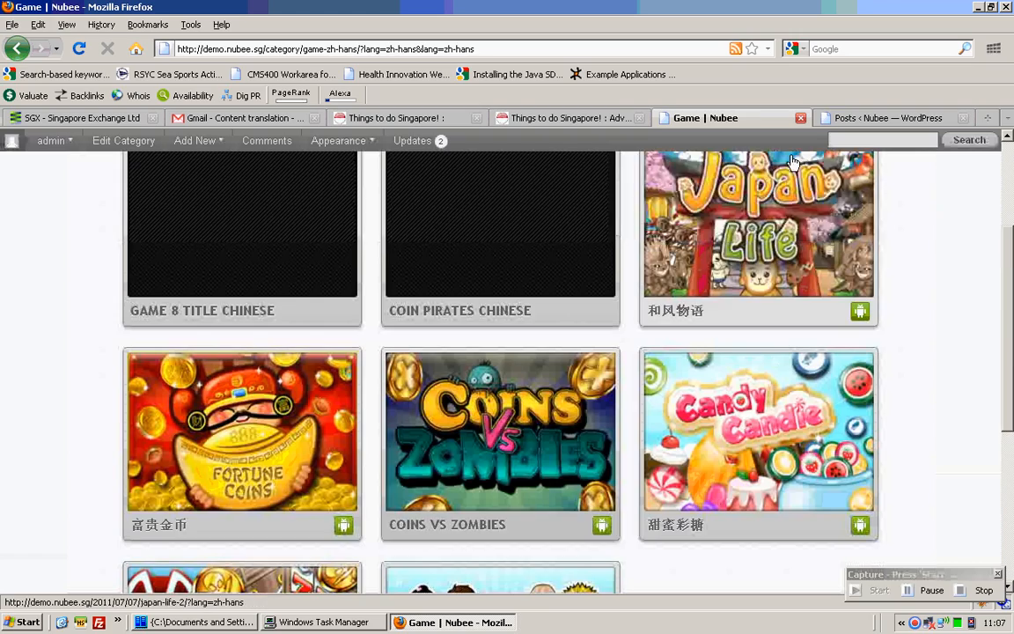
Review the Game category in the posts' category filter against the full game list on the Chinese Games page
left_click(880, 118)
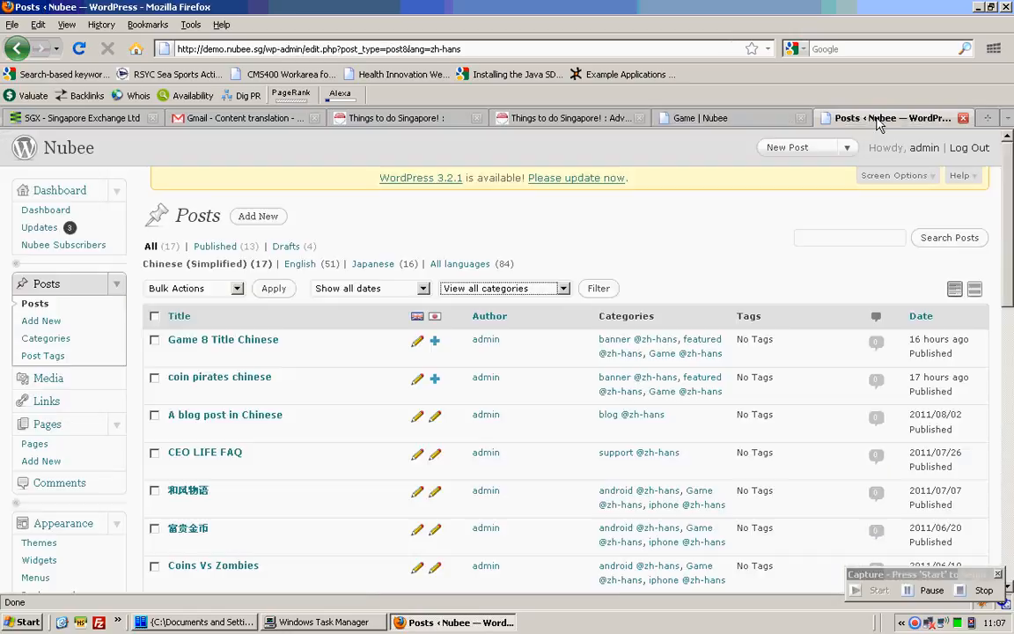
left_click(531, 291)
left_click(755, 121)
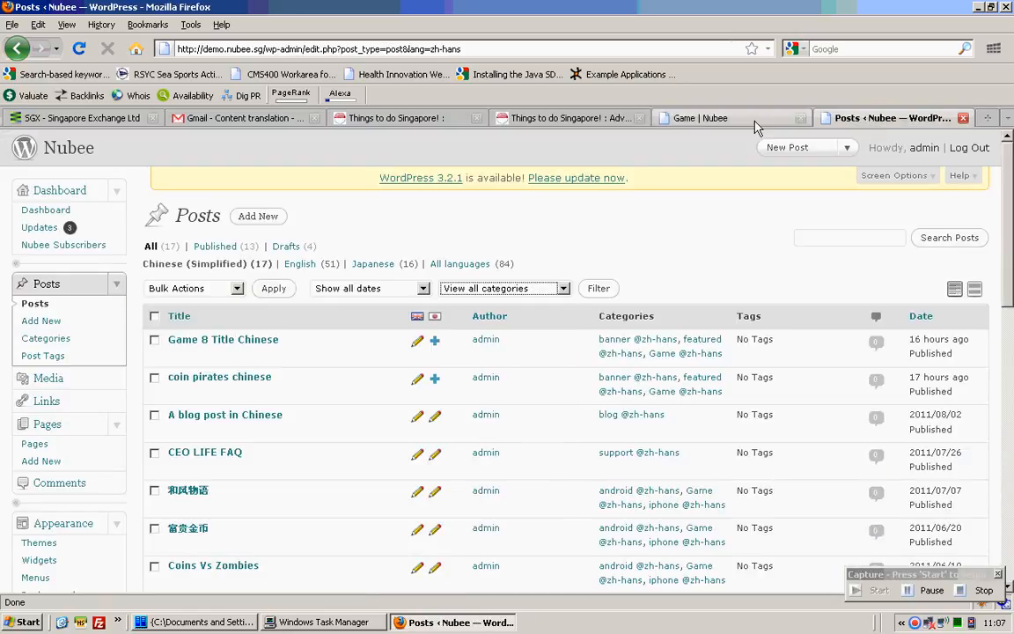
left_click(755, 128)
scroll(762, 261, "up", 2)
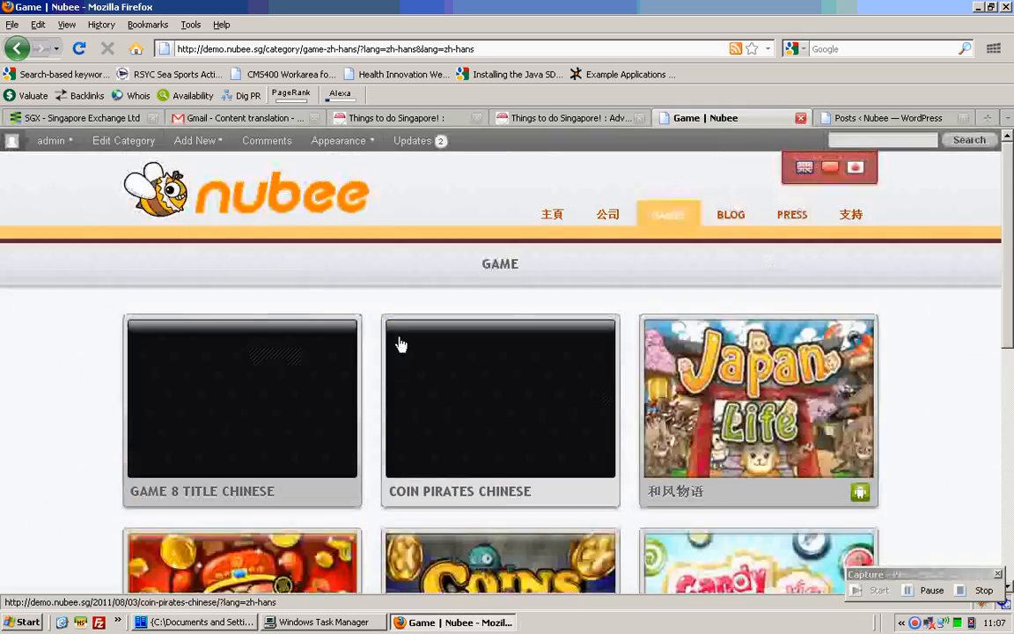
scroll(319, 297, "down", 3)
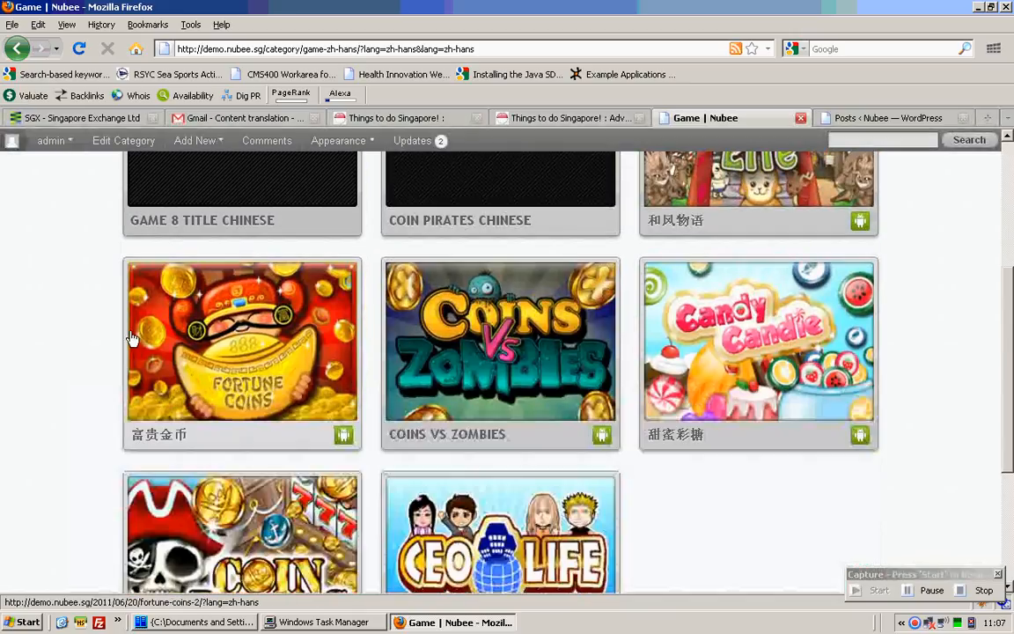
Compare the job category in the posts' category filter with the 加入我们 section of the Chinese company page
left_click(907, 118)
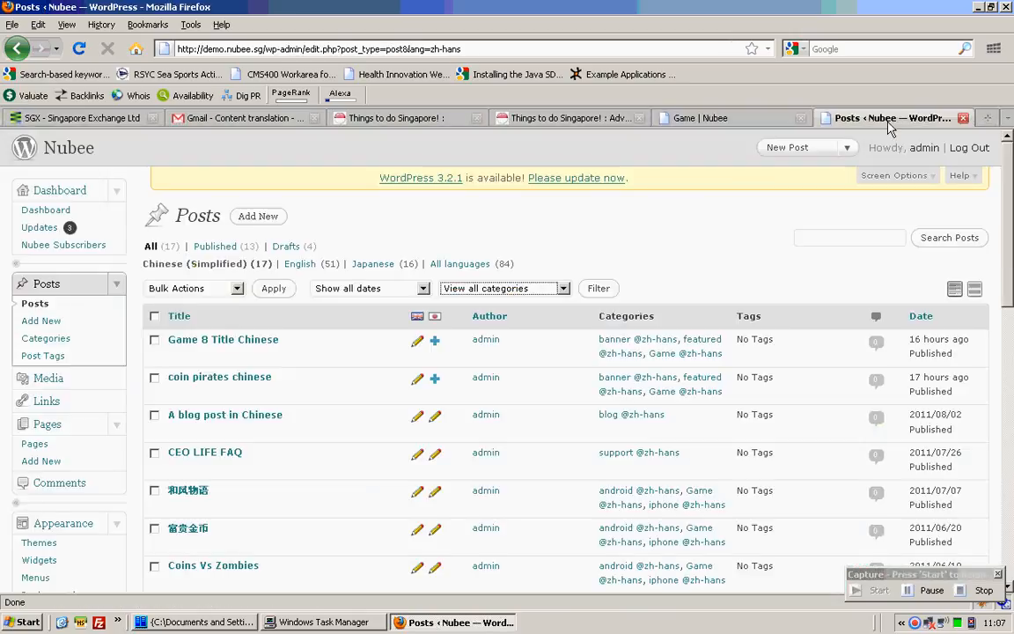
left_click(564, 288)
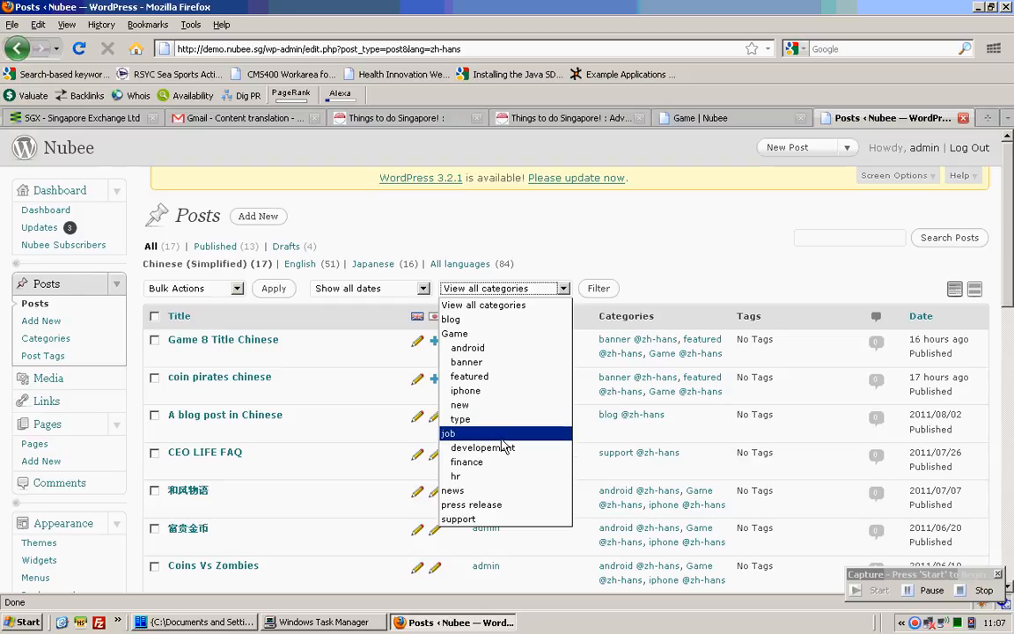
left_click(725, 123)
left_click(725, 123)
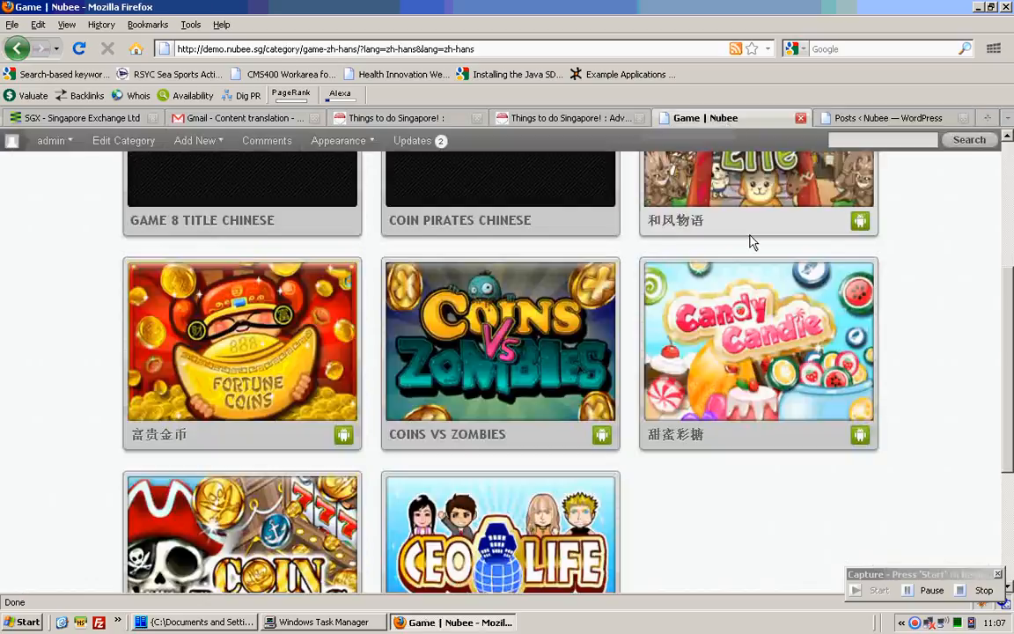
left_click(608, 215)
scroll(945, 296, "down", 5)
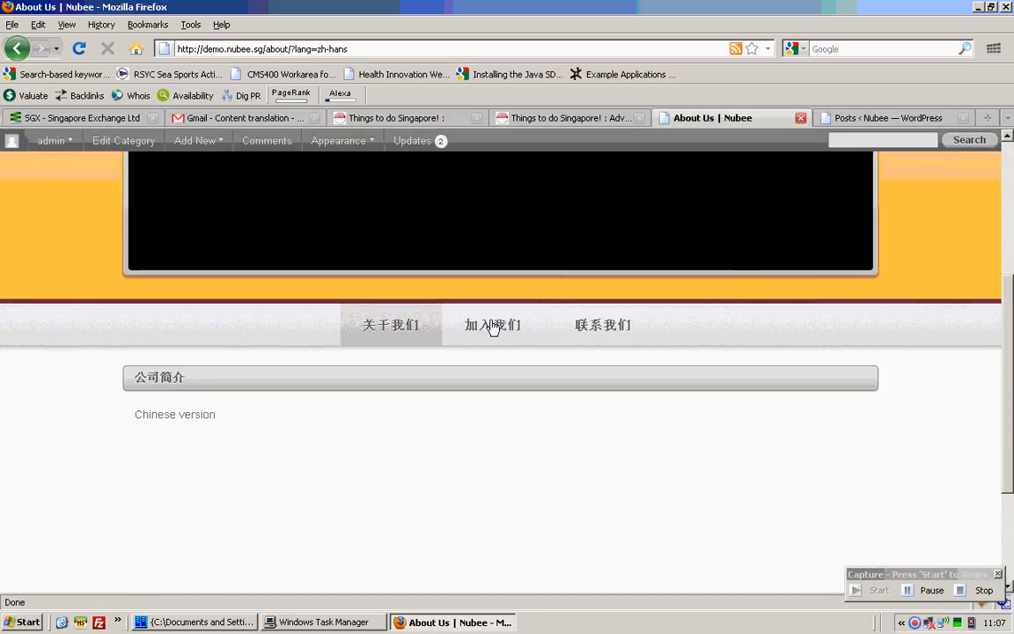
left_click(488, 328)
scroll(910, 292, "down", 2)
scroll(912, 294, "up", 5)
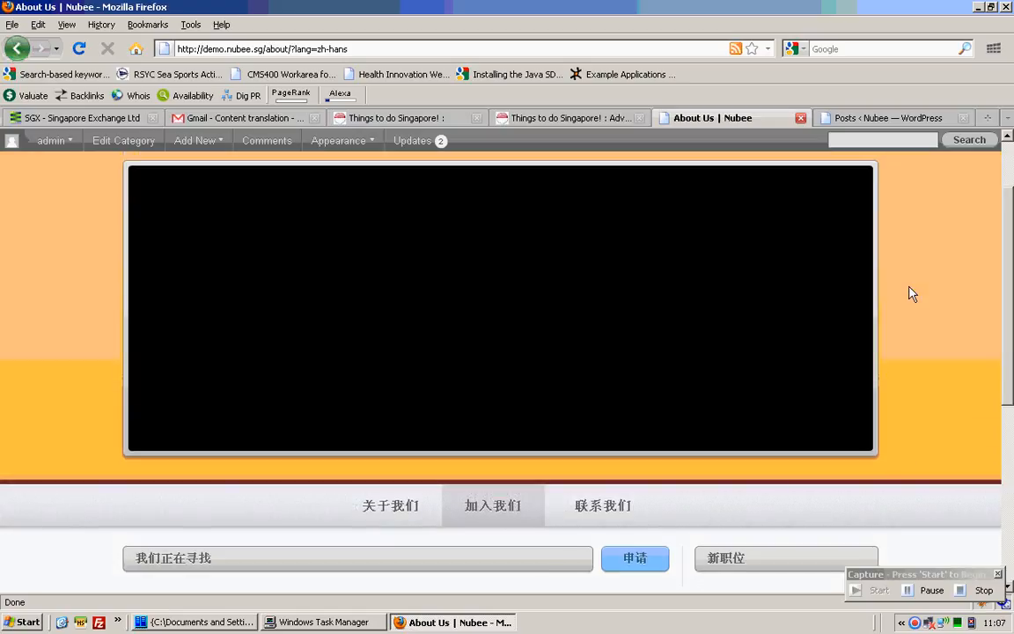
scroll(912, 294, "down", 2)
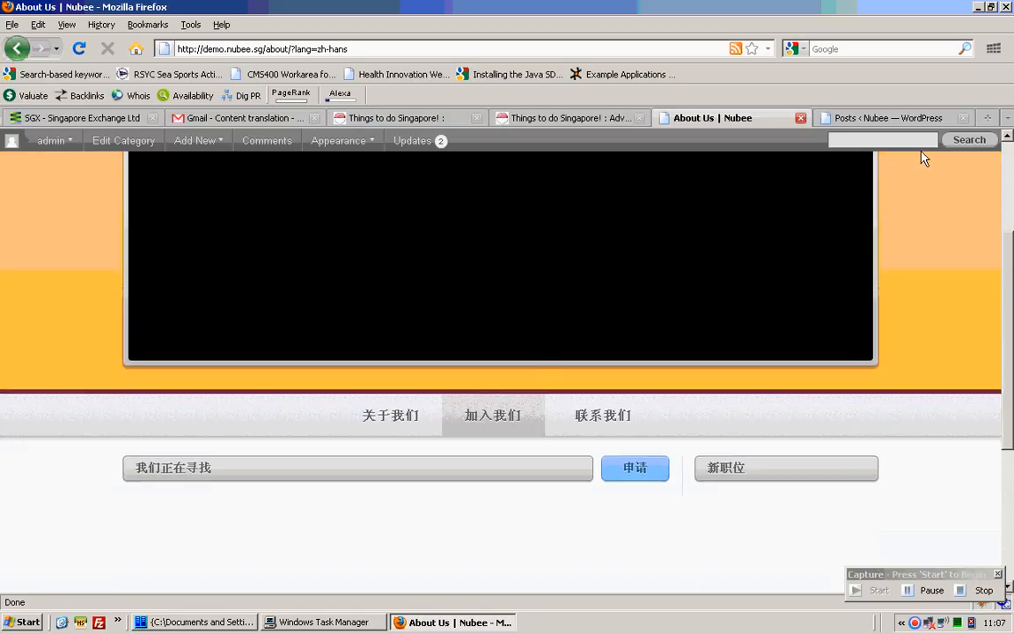
Examine the job subcategories developement, finance and hr in the Chinese posts' category filter
left_click(928, 118)
scroll(590, 350, "down", 4)
scroll(590, 350, "up", 4)
left_click(540, 290)
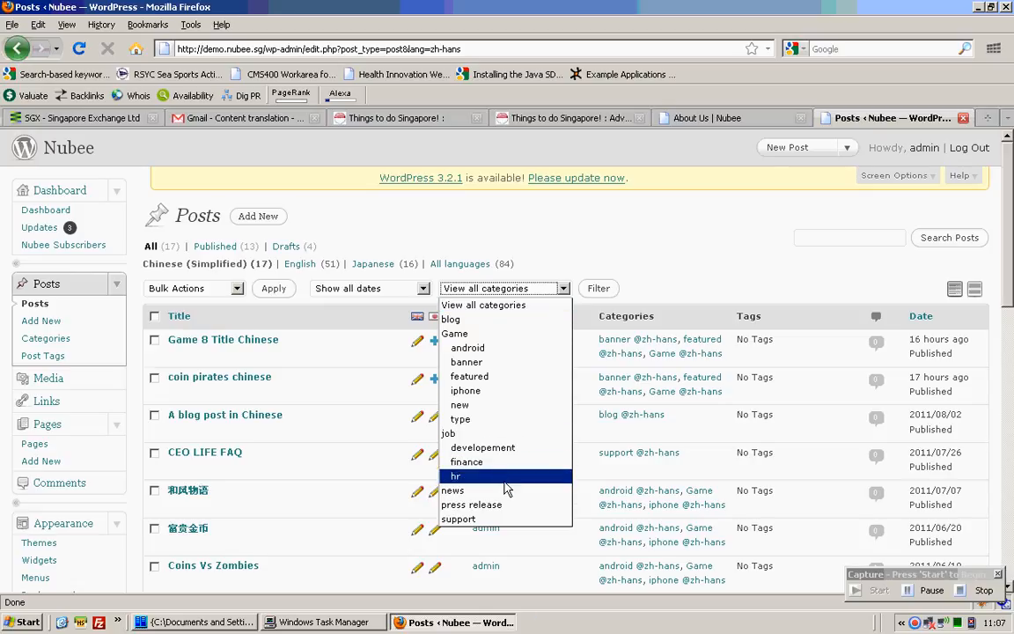
Open the English company page in a separate tab and examine the Developement group under Opening Positions in its Join Us section
left_click(735, 123)
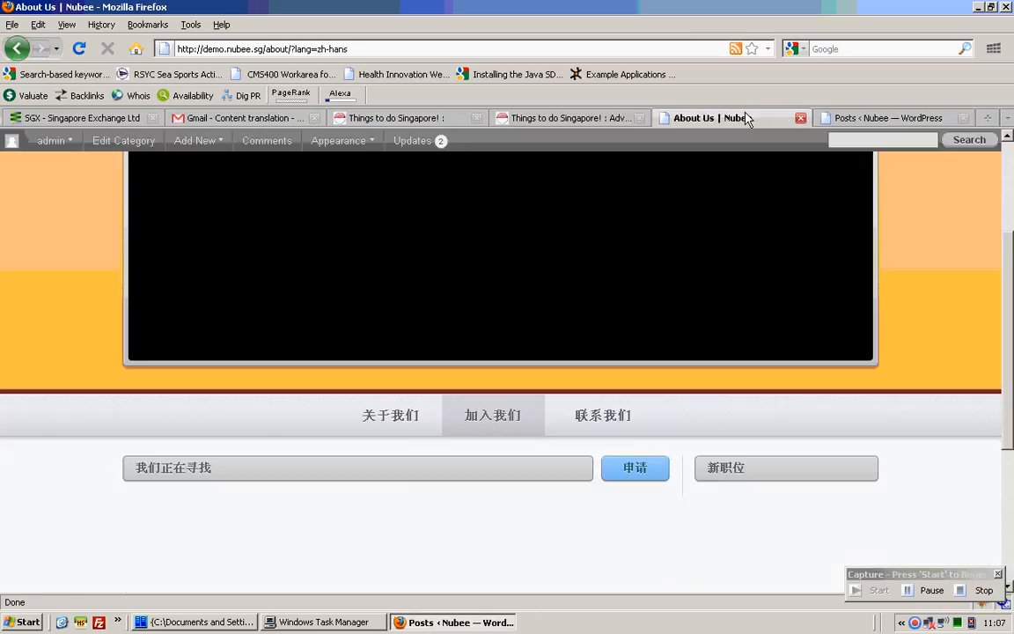
scroll(892, 281, "up", 4)
right_click(811, 165)
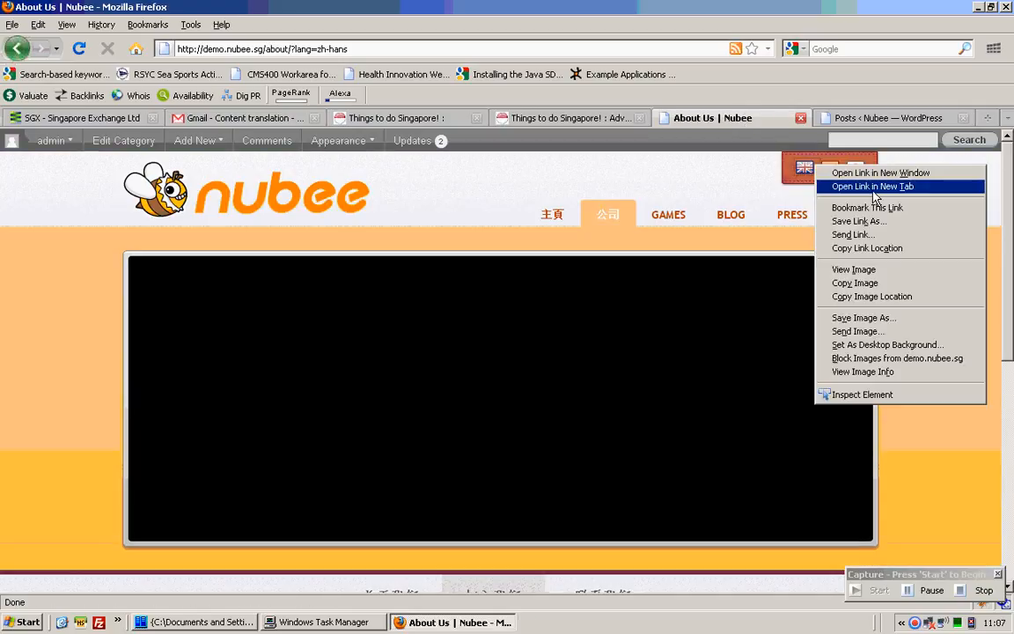
left_click(873, 184)
left_click(776, 120)
scroll(896, 278, "down", 5)
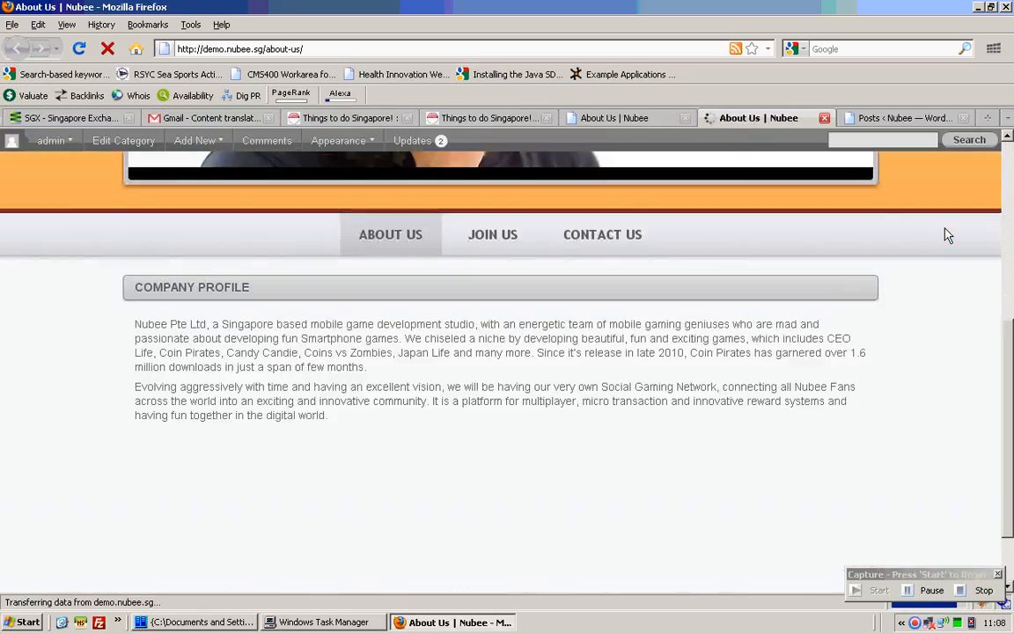
left_click(492, 236)
scroll(923, 292, "down", 2)
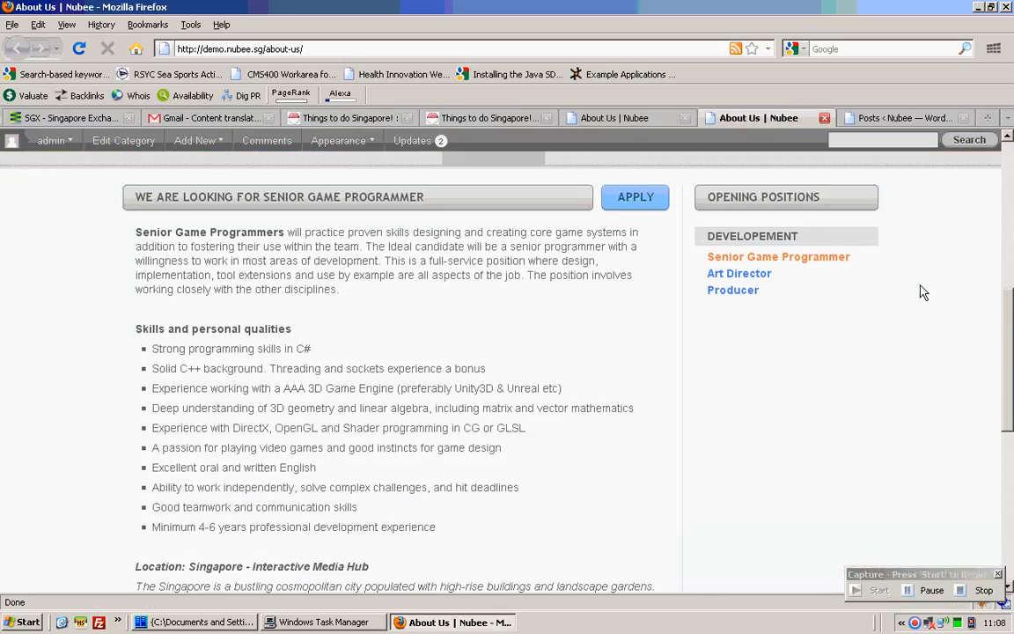
left_click_drag(815, 238, 737, 239)
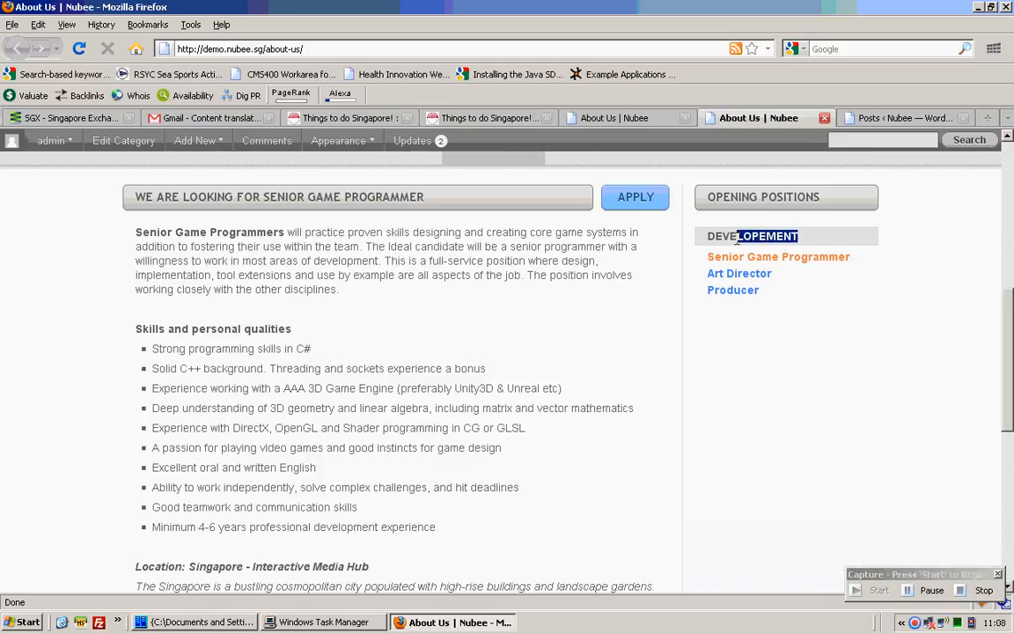
List the English posts and compare the job subcategories in their category filter with the Opening Positions on the English company page
left_click(889, 117)
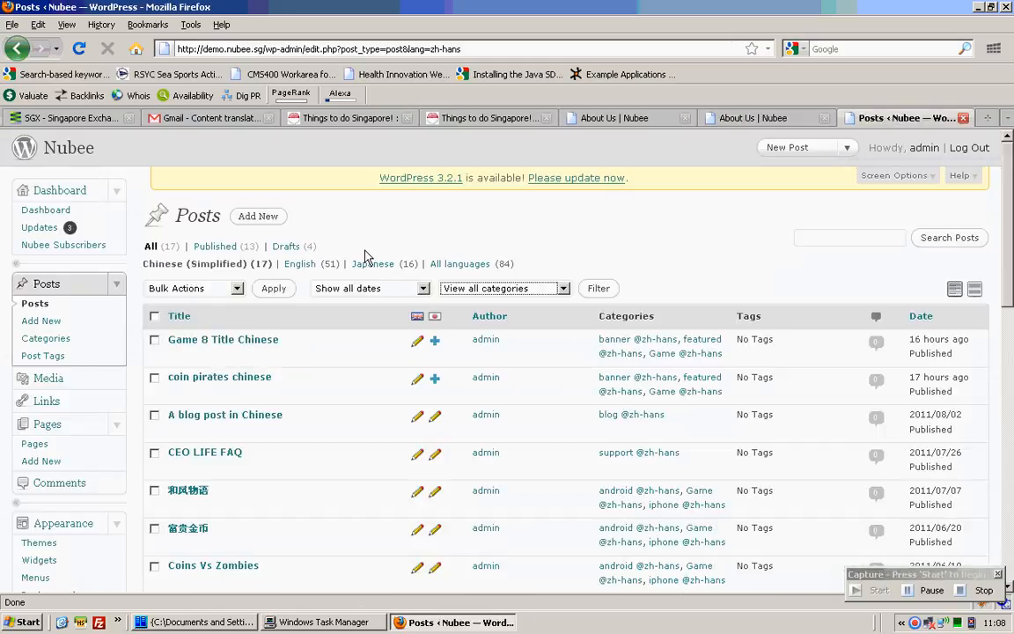
left_click(299, 263)
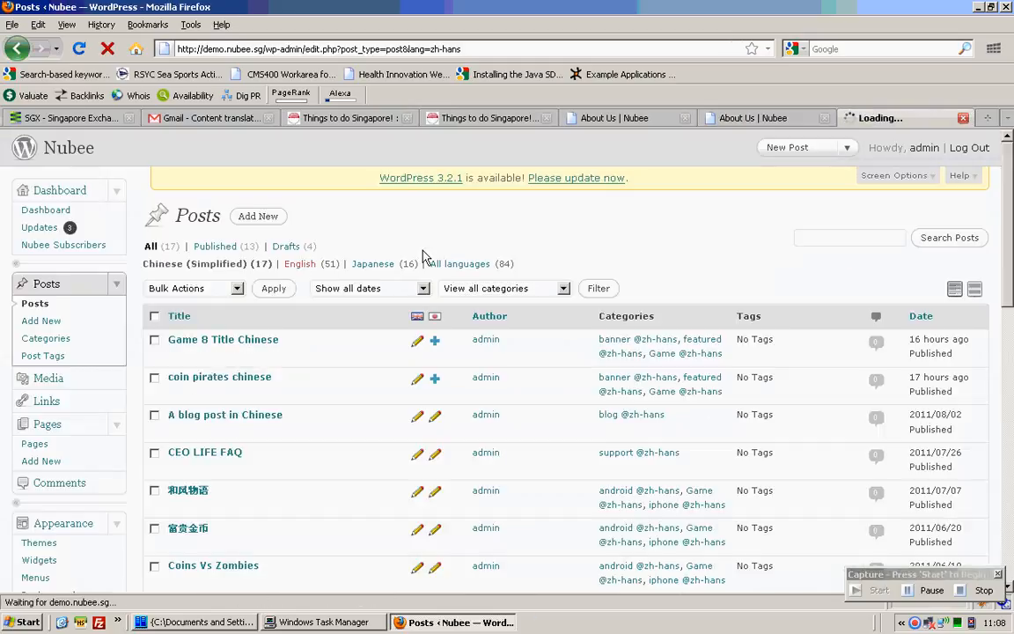
left_click(506, 292)
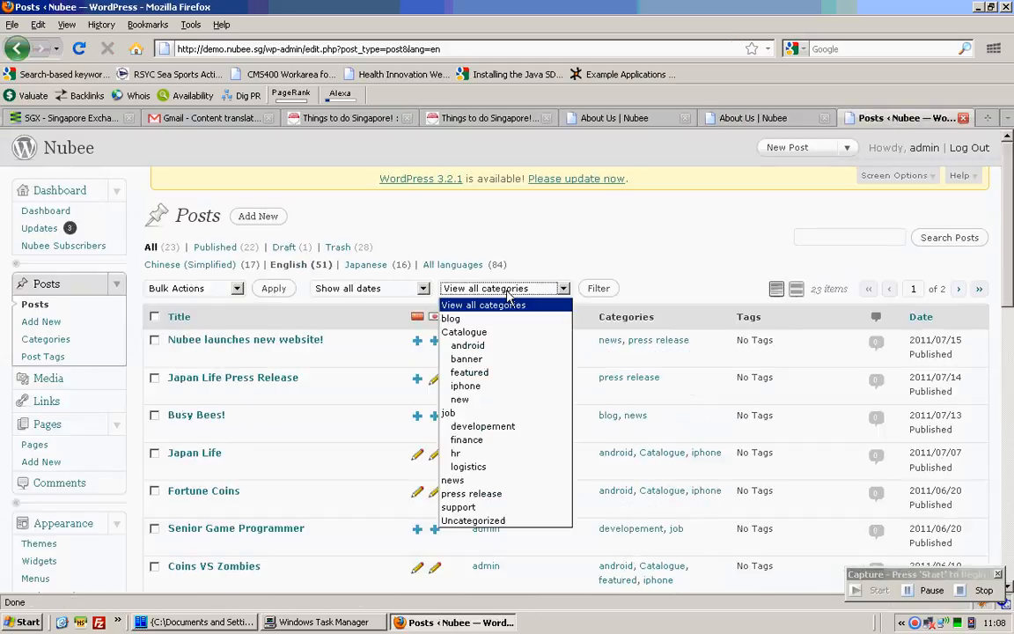
left_click(757, 118)
left_click(756, 118)
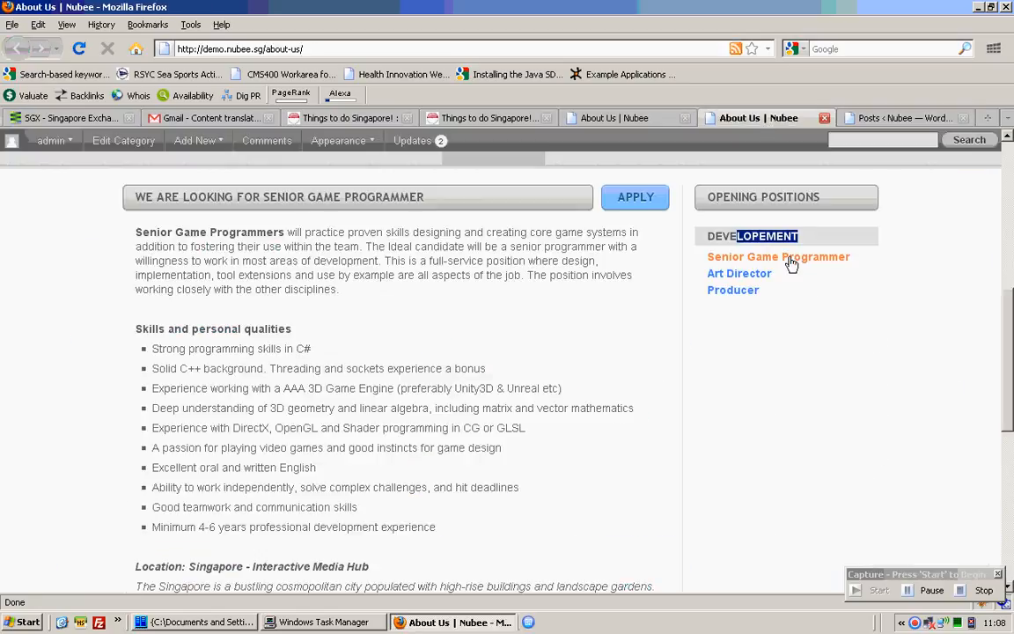
left_click(858, 118)
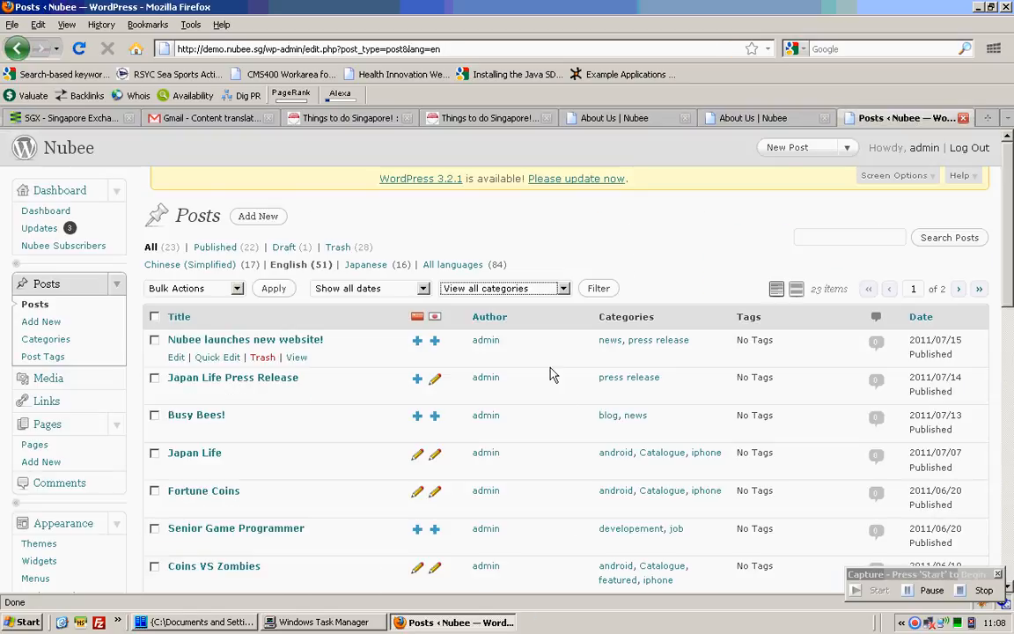
left_click(714, 120)
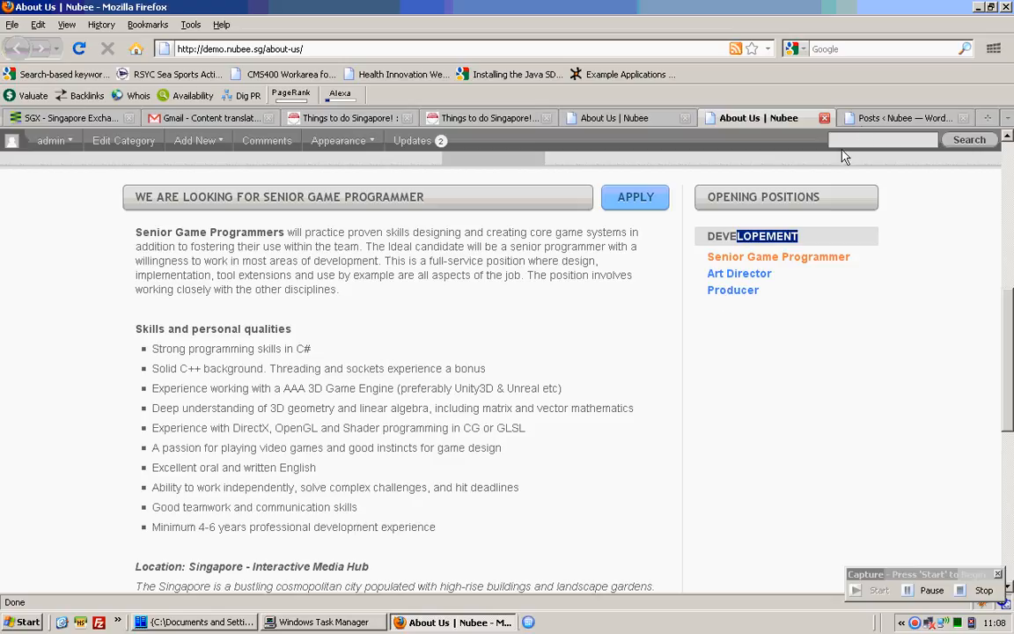
Look through the English posts list for the job posts filed under developement
left_click(869, 119)
scroll(625, 335, "down", 7)
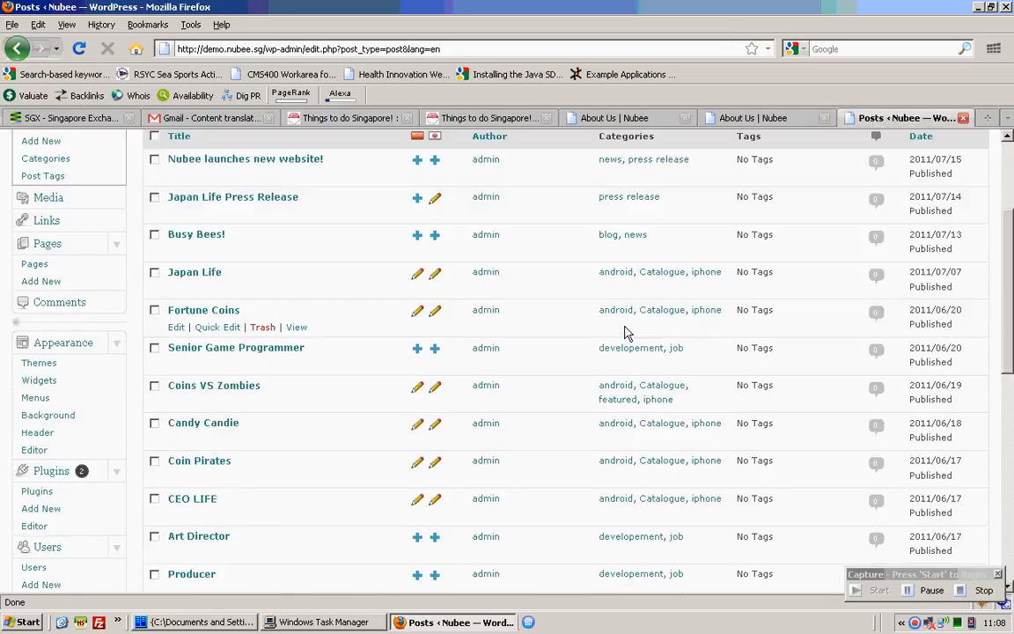
scroll(625, 335, "up", 7)
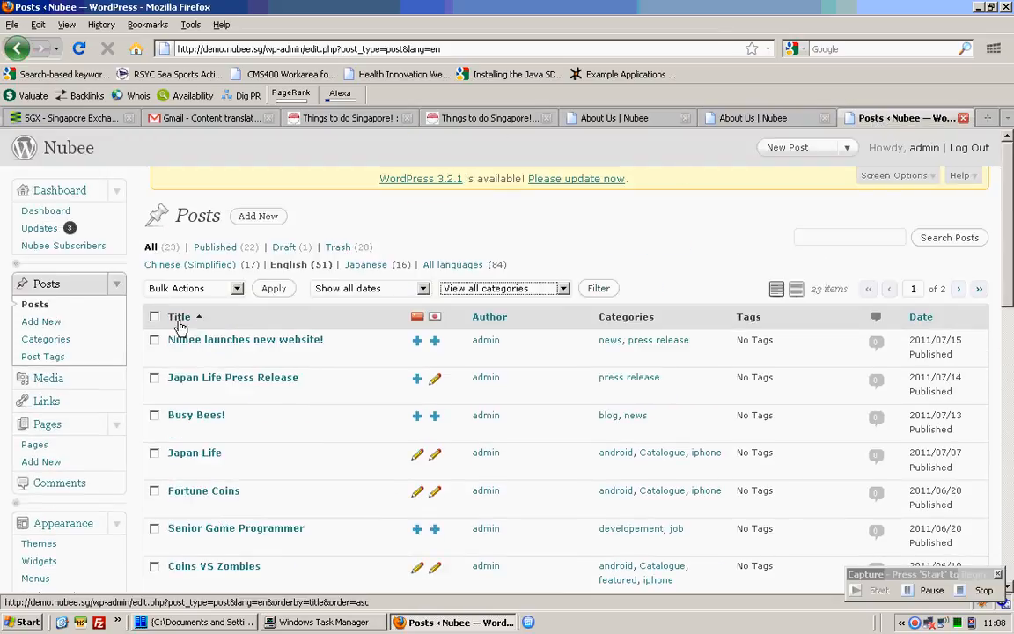
List the Chinese (Simplified) posts again and match the news category in their filter to the Latest News section of the English home page
left_click(189, 264)
left_click(771, 121)
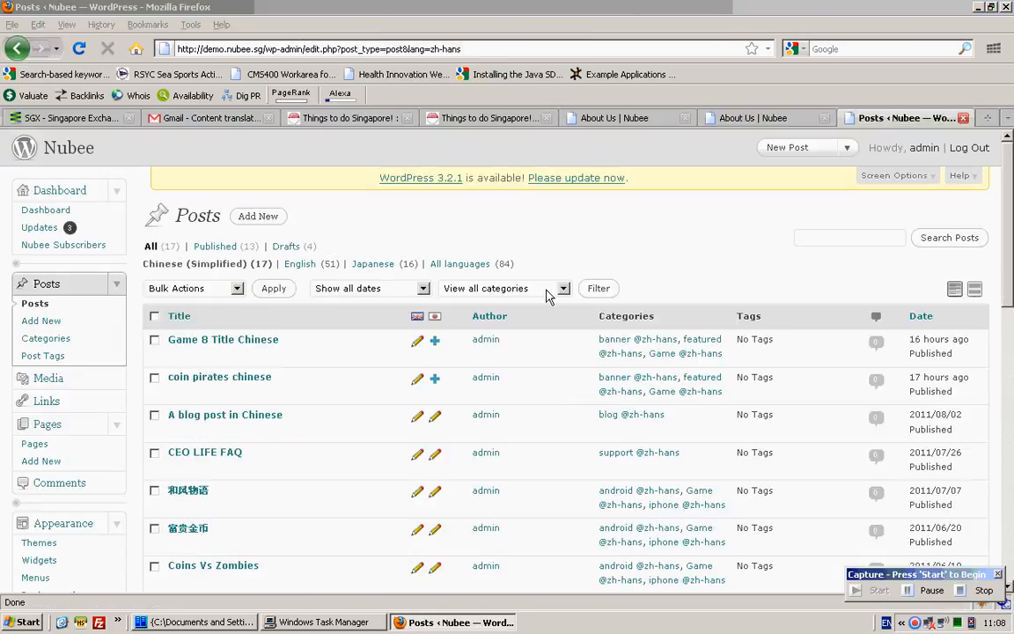
left_click(546, 291)
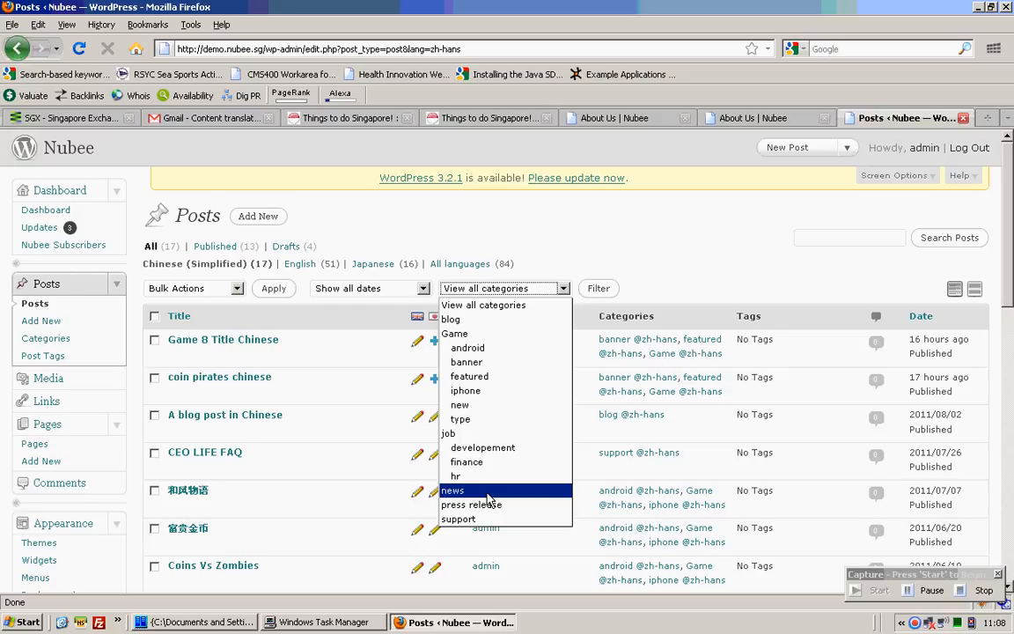
left_click(751, 123)
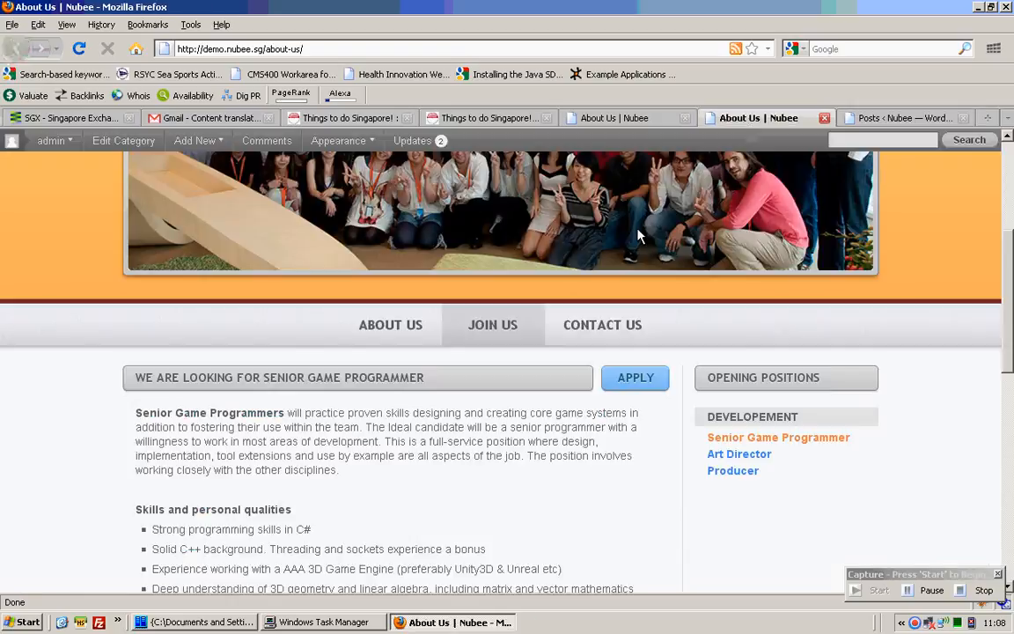
scroll(588, 267, "up", 8)
left_click(498, 216)
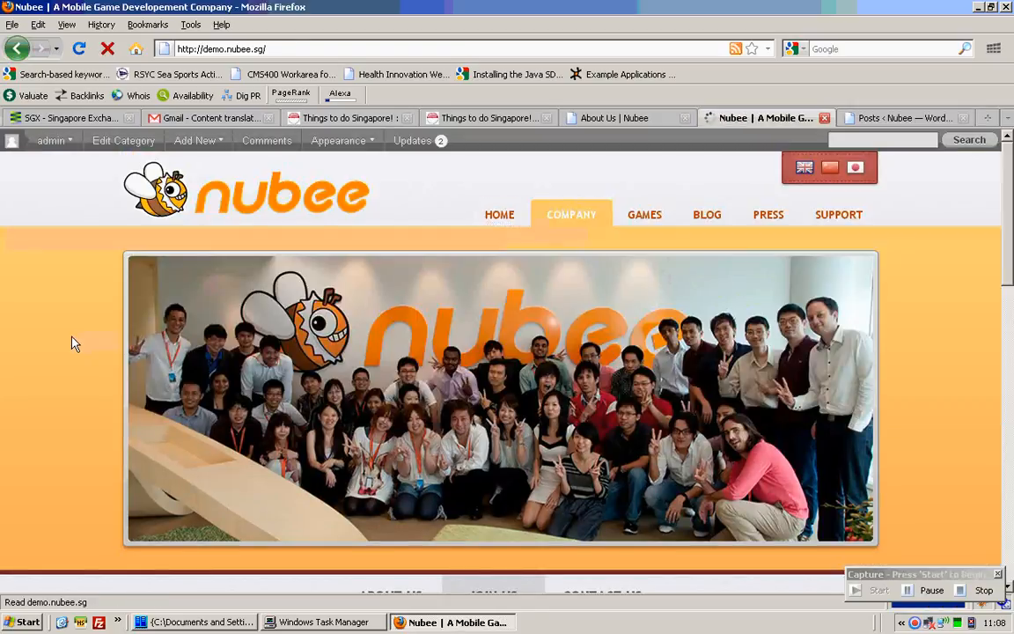
scroll(72, 344, "down", 5)
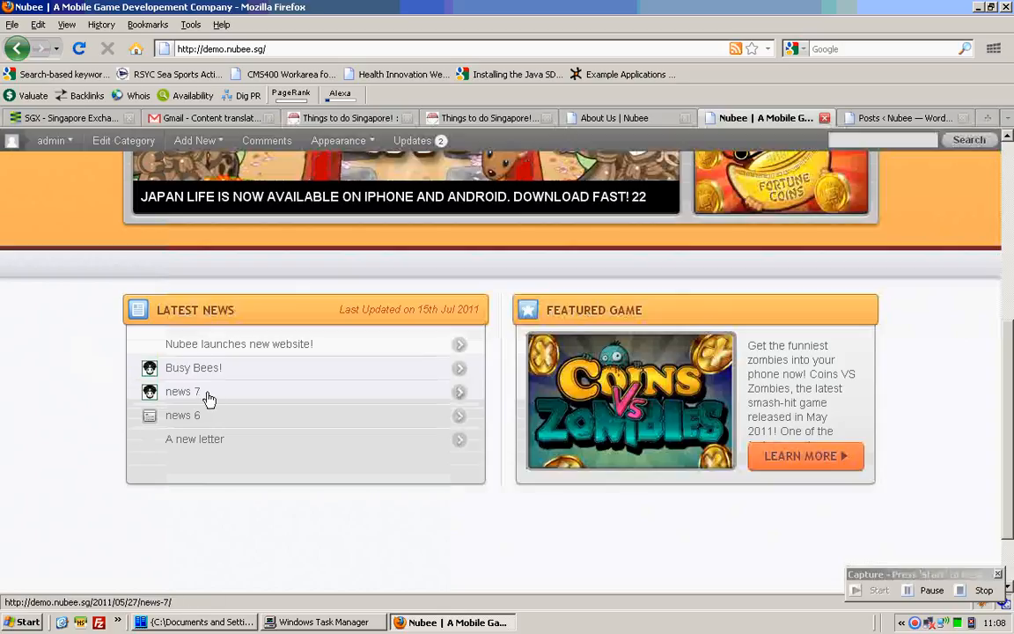
Match the press release category in the Chinese posts filter to the English site's Press page, viewing the English Blog page on the way
left_click(889, 117)
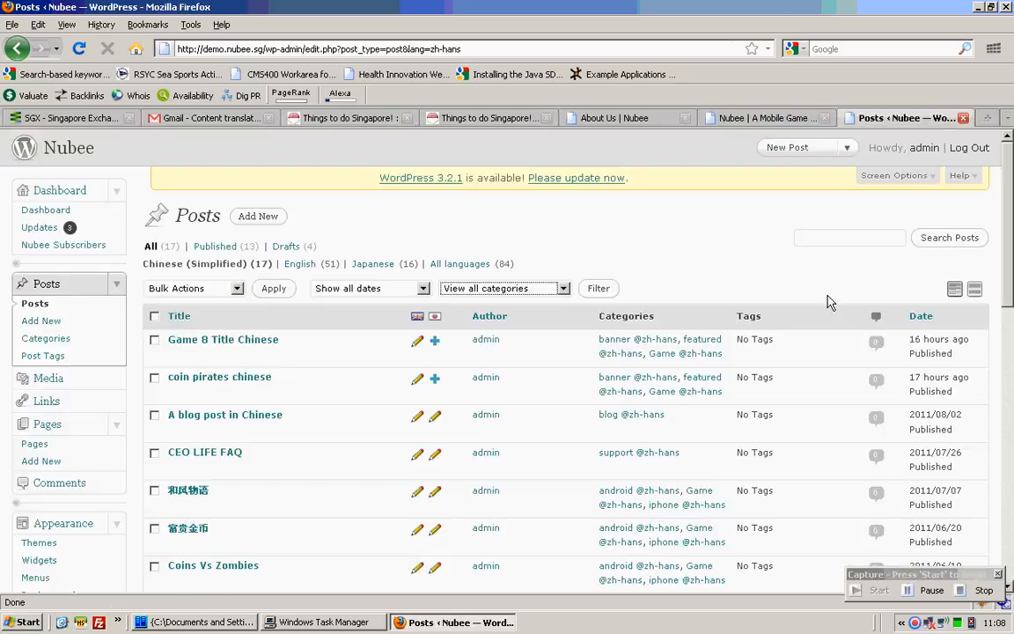
left_click(498, 292)
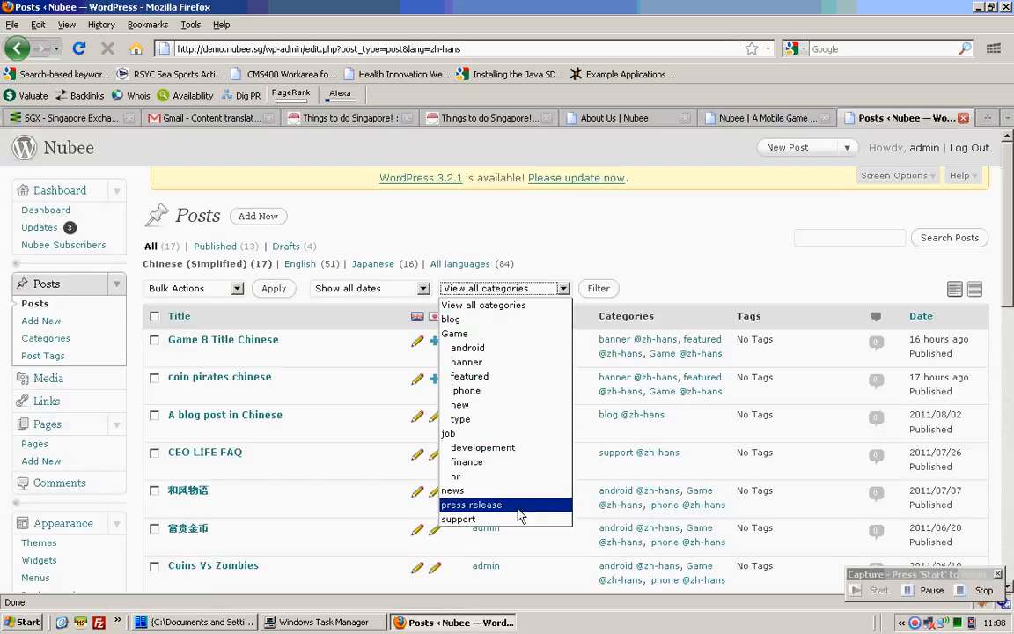
left_click(738, 266)
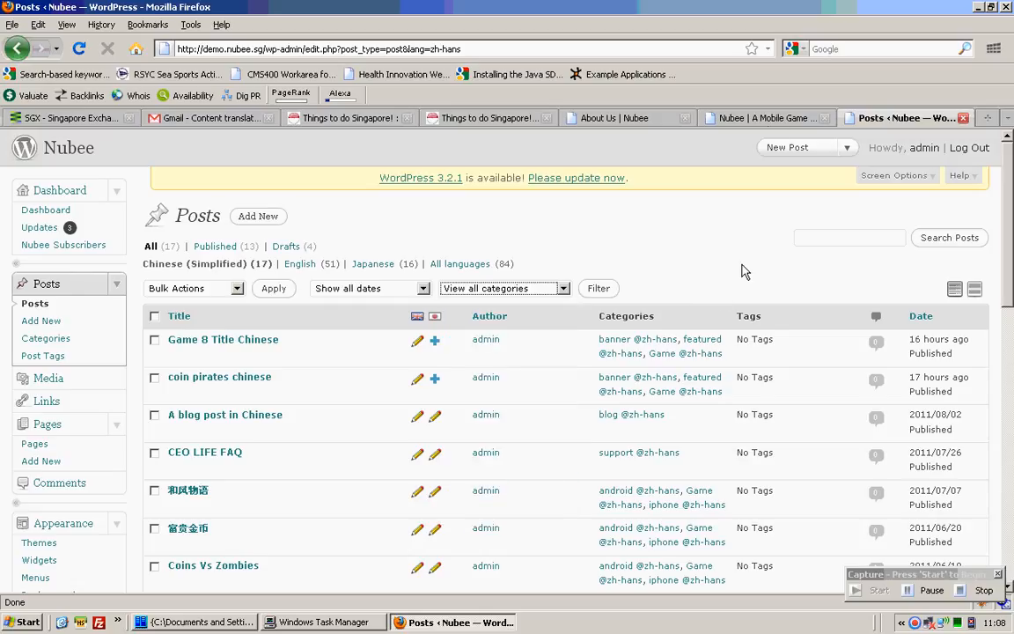
left_click(770, 118)
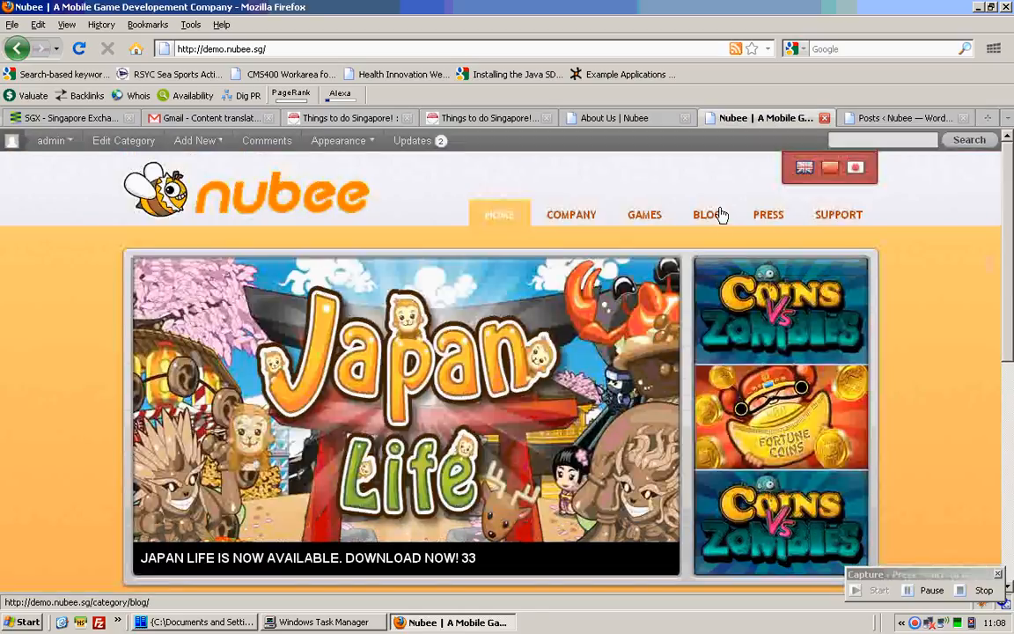
left_click(715, 220)
left_click(767, 218)
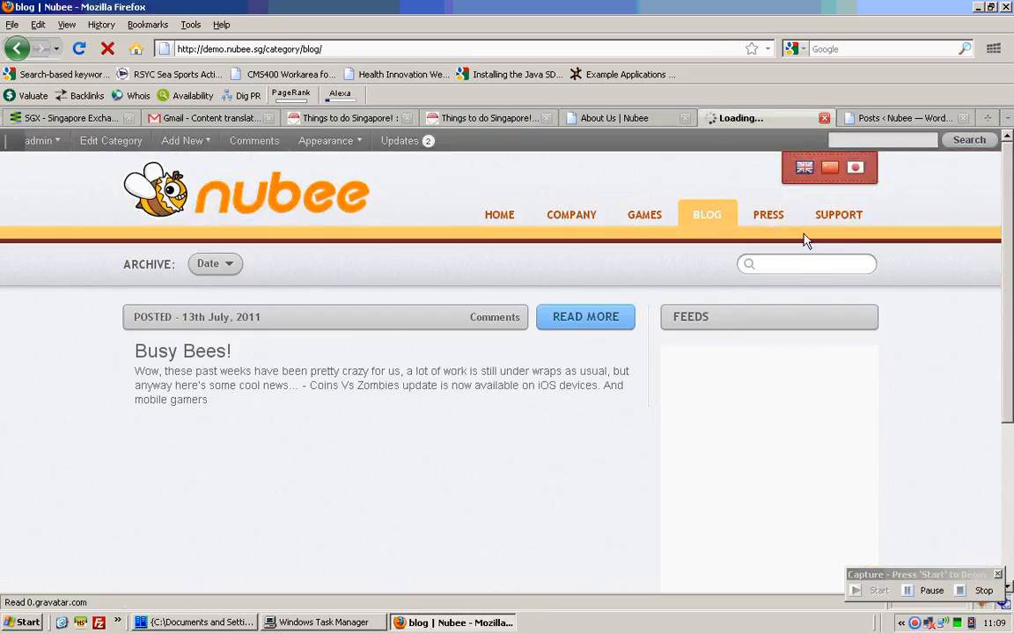
scroll(368, 338, "down", 4)
scroll(370, 328, "up", 4)
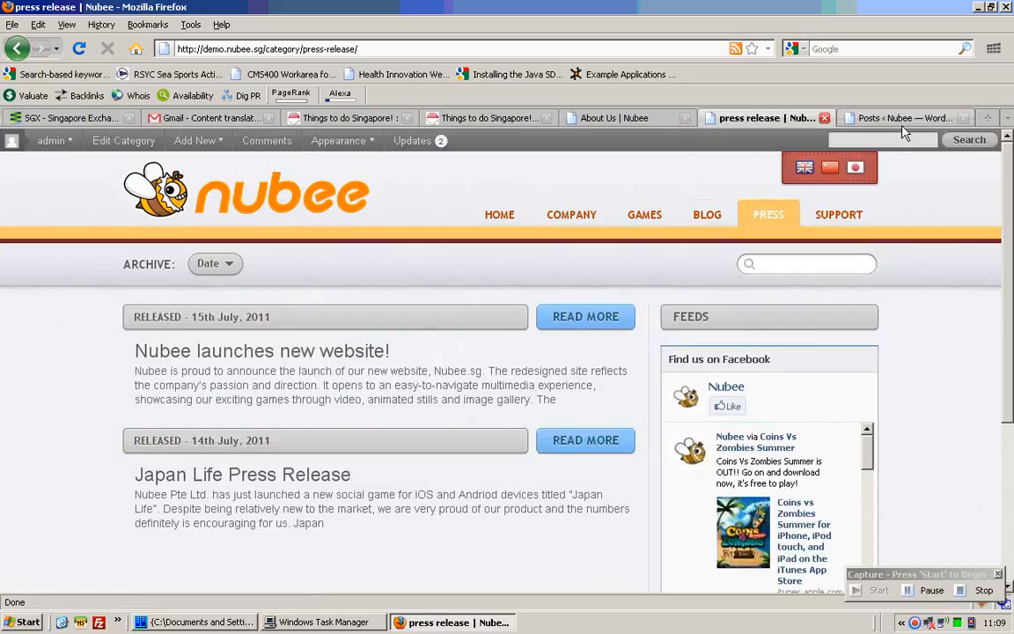
Look at the Press page of the Chinese site and compare it with the categories offered for the Chinese posts
left_click(641, 122)
left_click(830, 171)
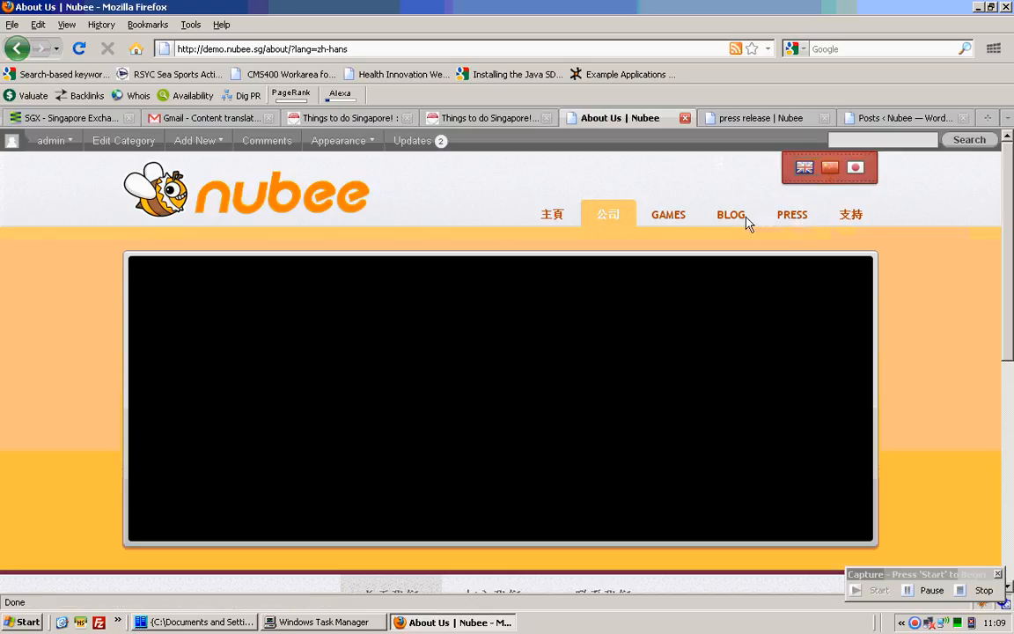
left_click(789, 216)
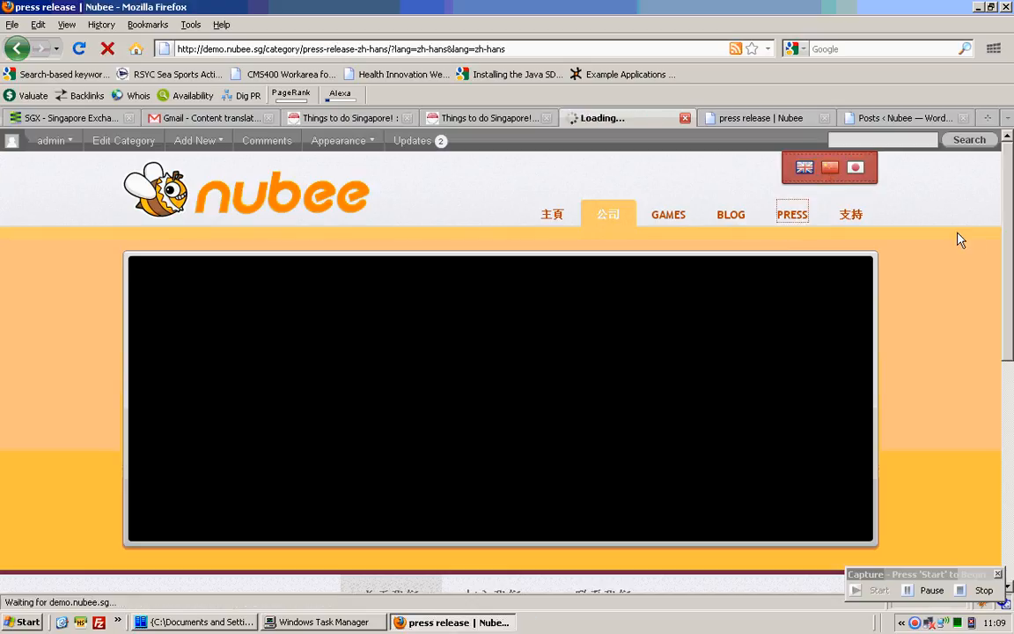
scroll(959, 240, "down", 4)
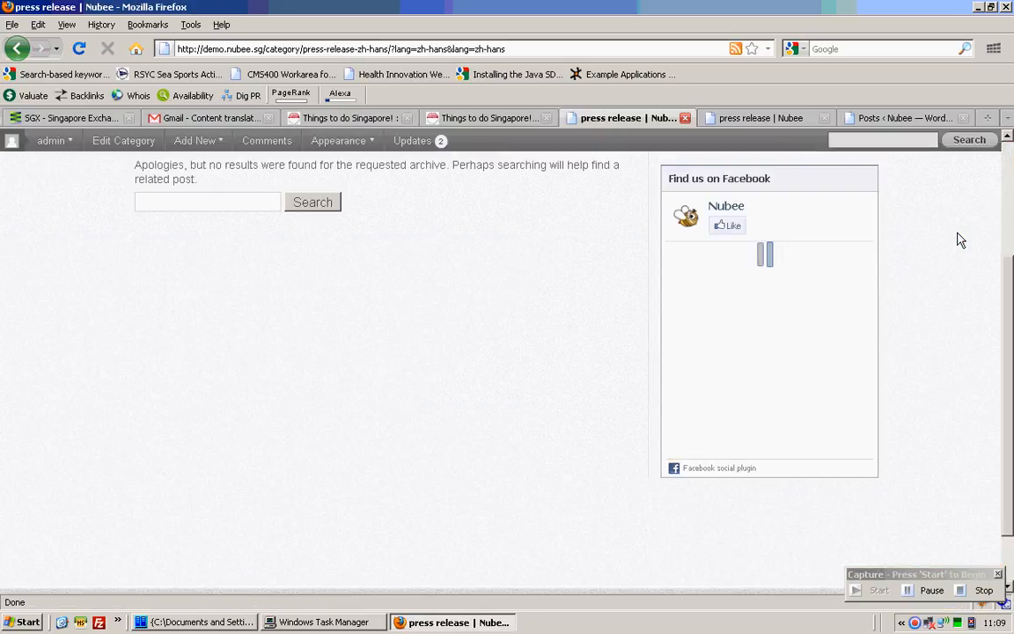
scroll(959, 239, "up", 4)
left_click(906, 118)
scroll(606, 369, "down", 3)
scroll(763, 190, "up", 3)
left_click(556, 294)
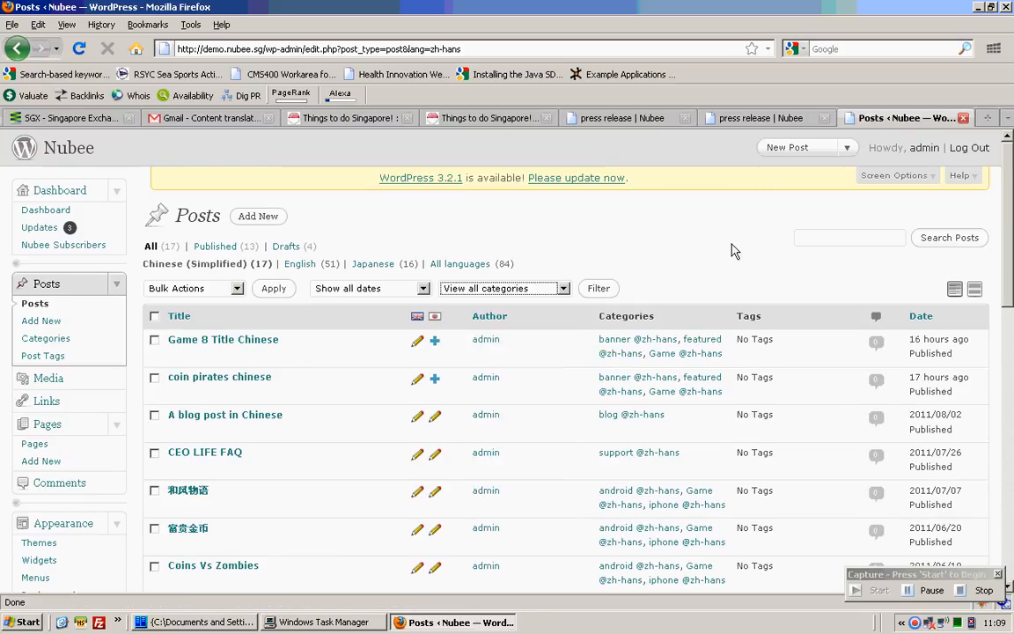
Compare the English and Chinese support pages, closing the English site's tab, and open the Chinese blog page
left_click(759, 118)
left_click(841, 218)
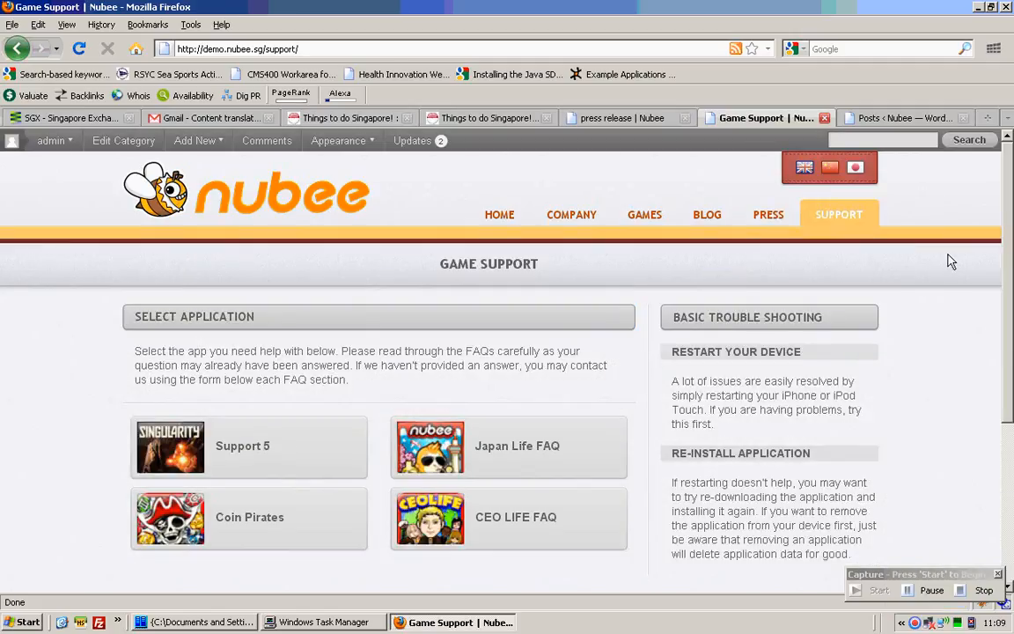
left_click(823, 118)
left_click(695, 118)
left_click(852, 217)
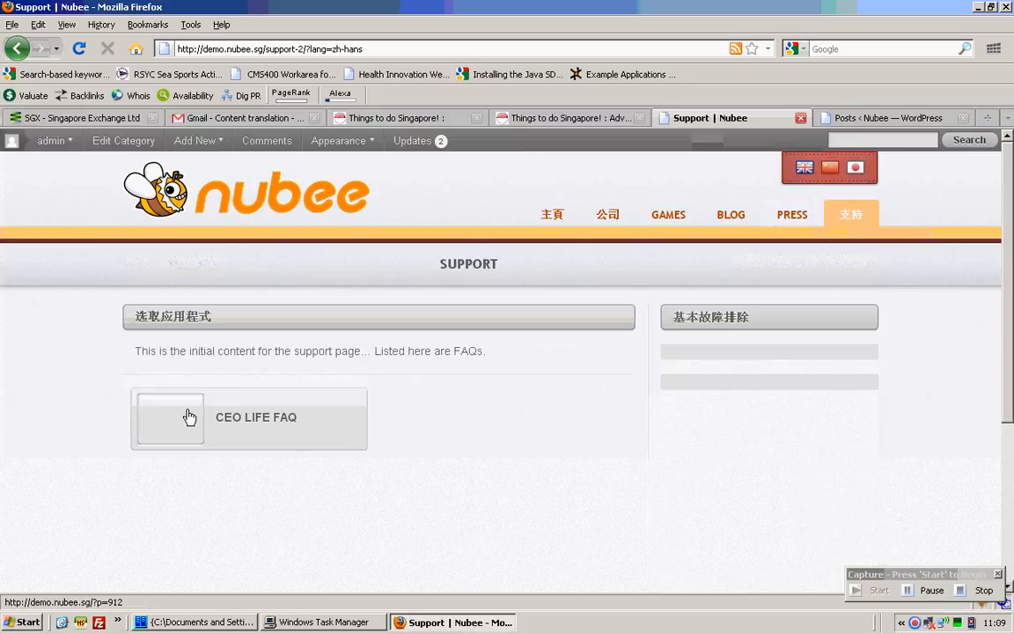
left_click(743, 219)
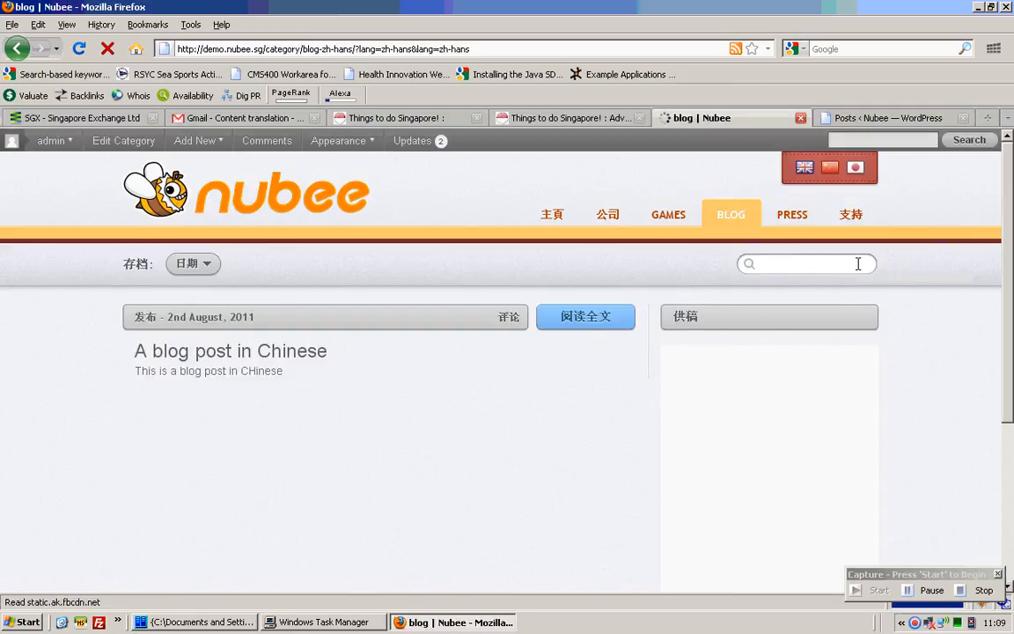
Create a new post titled 中文文章 with the body text "the contents of the chinese blog post"
left_click(849, 118)
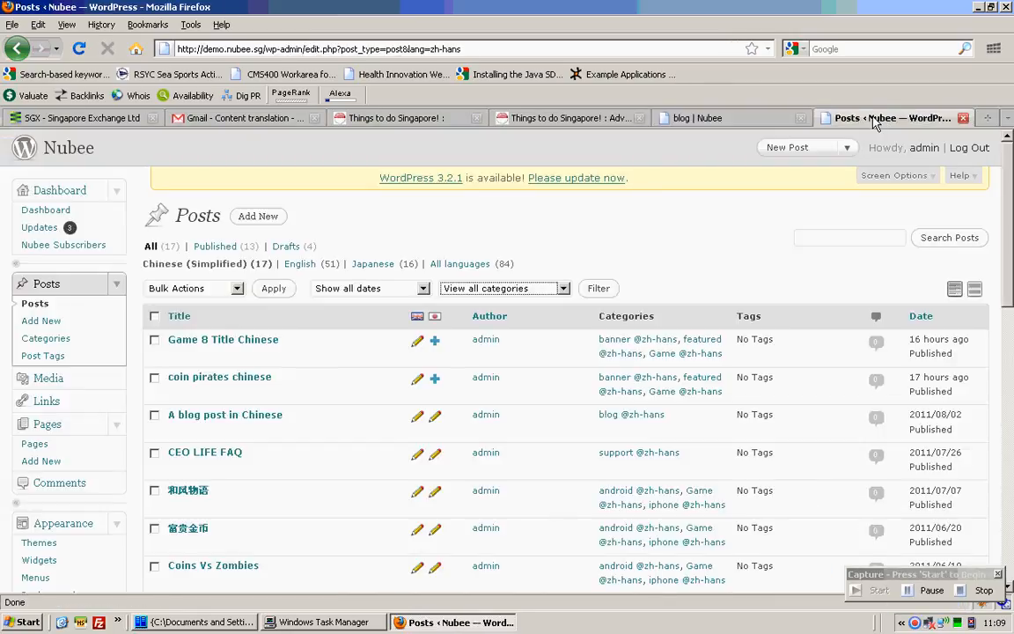
left_click(838, 148)
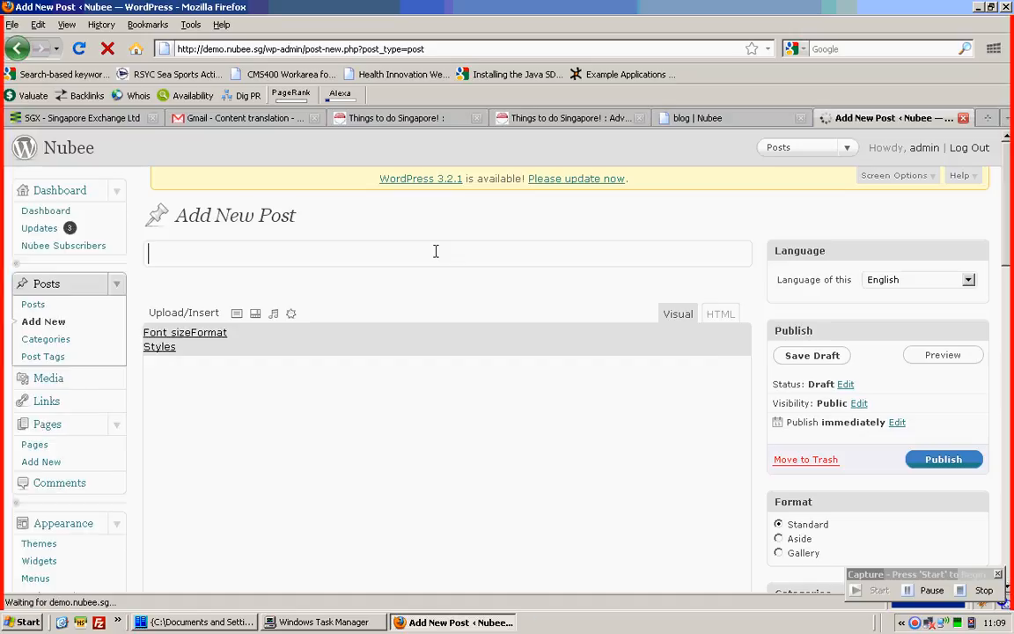
type("中国")
key("BackSpace")
key("BackSpace")
type("中文")
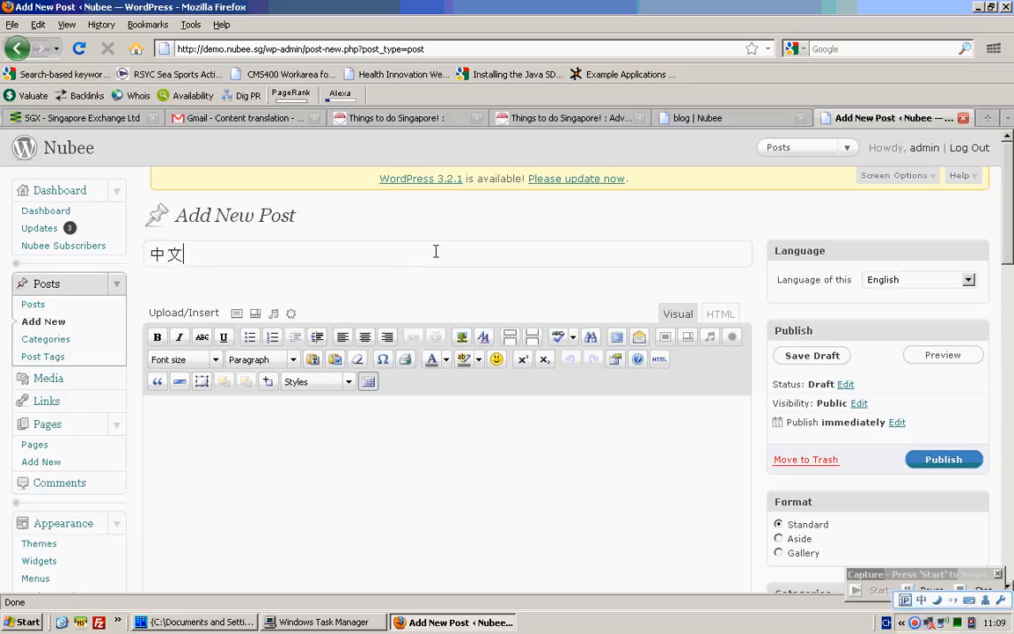
type("文章")
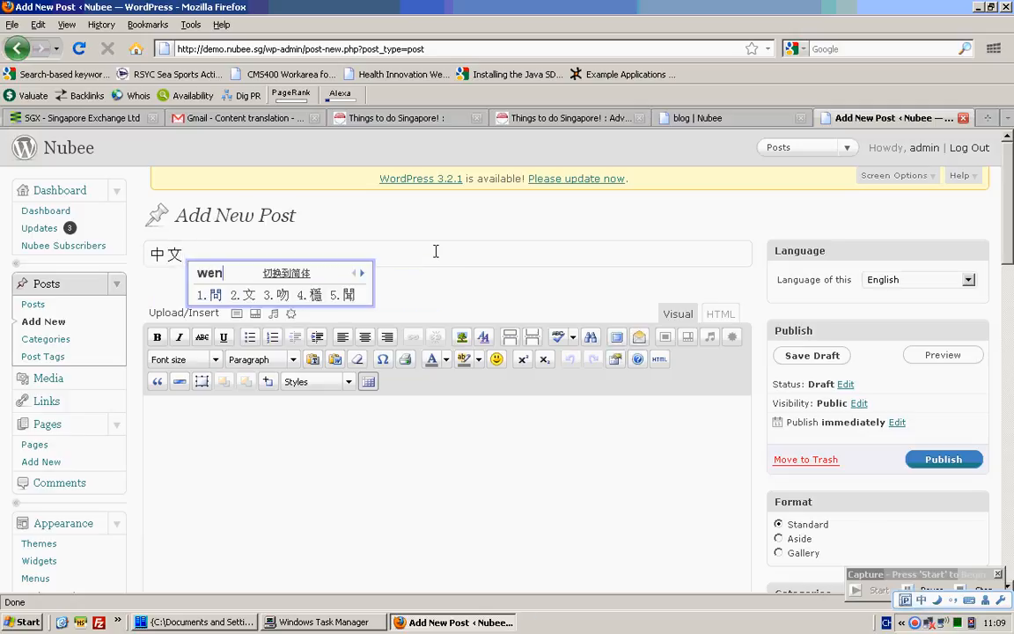
left_click(471, 495)
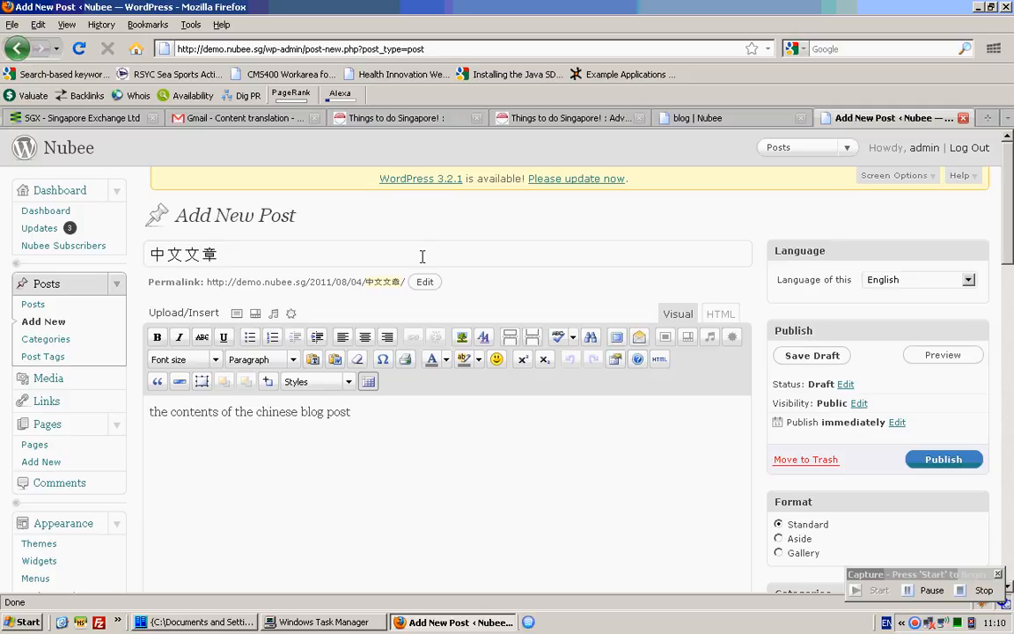
left_click_drag(403, 425, 131, 431)
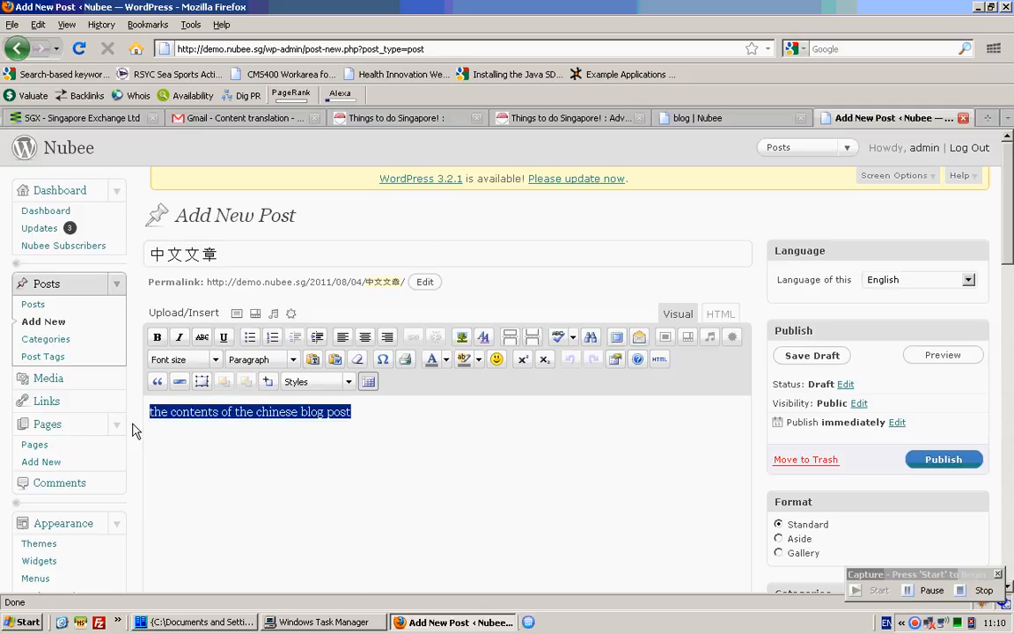
Assign the new post to the blog category and publish it
scroll(989, 350, "down", 5)
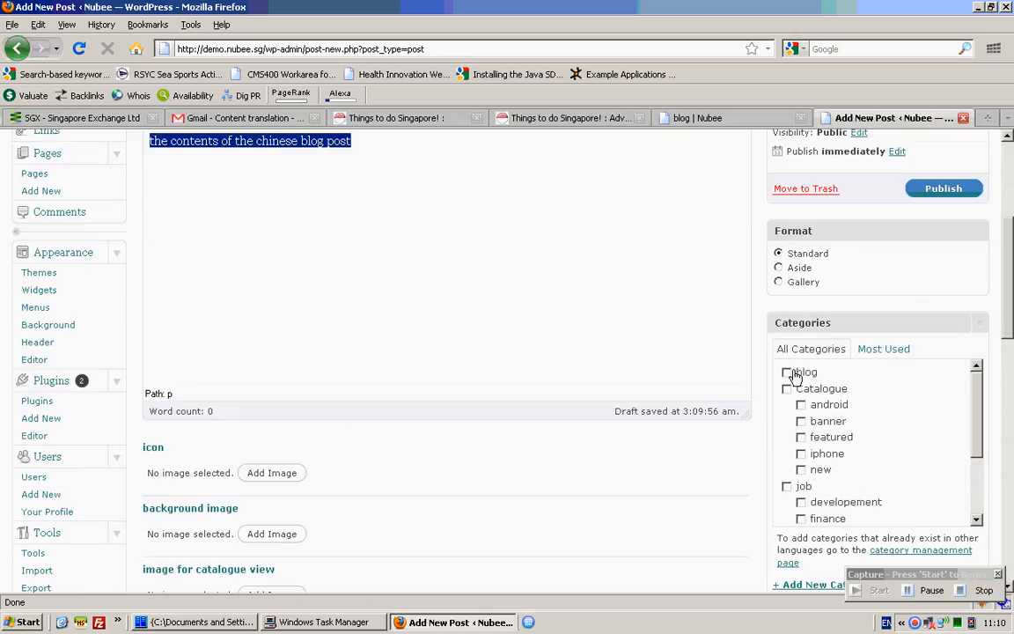
left_click(795, 374)
scroll(946, 378, "up", 5)
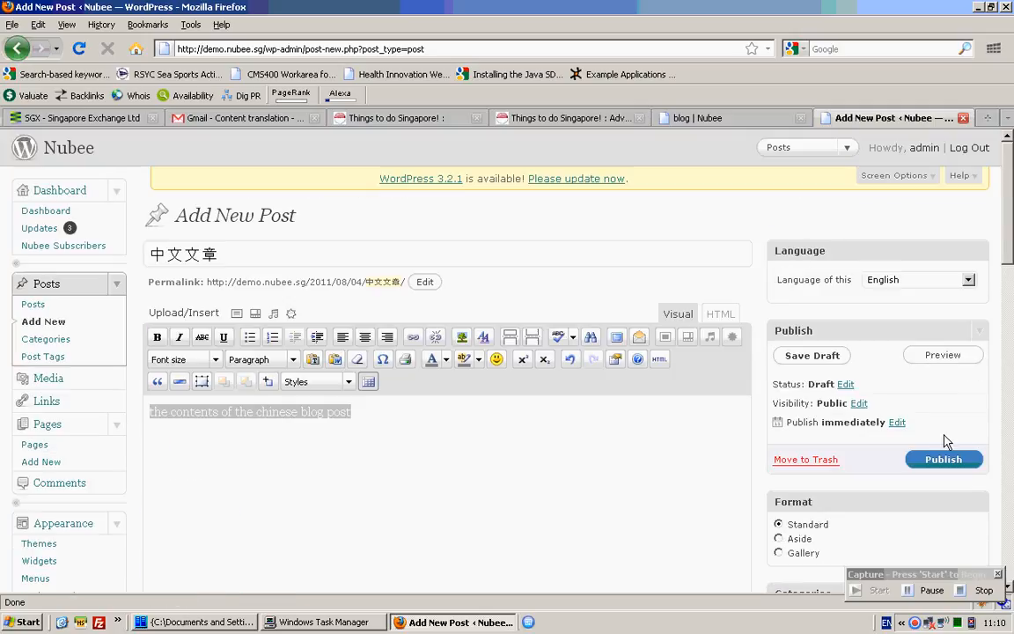
left_click(943, 458)
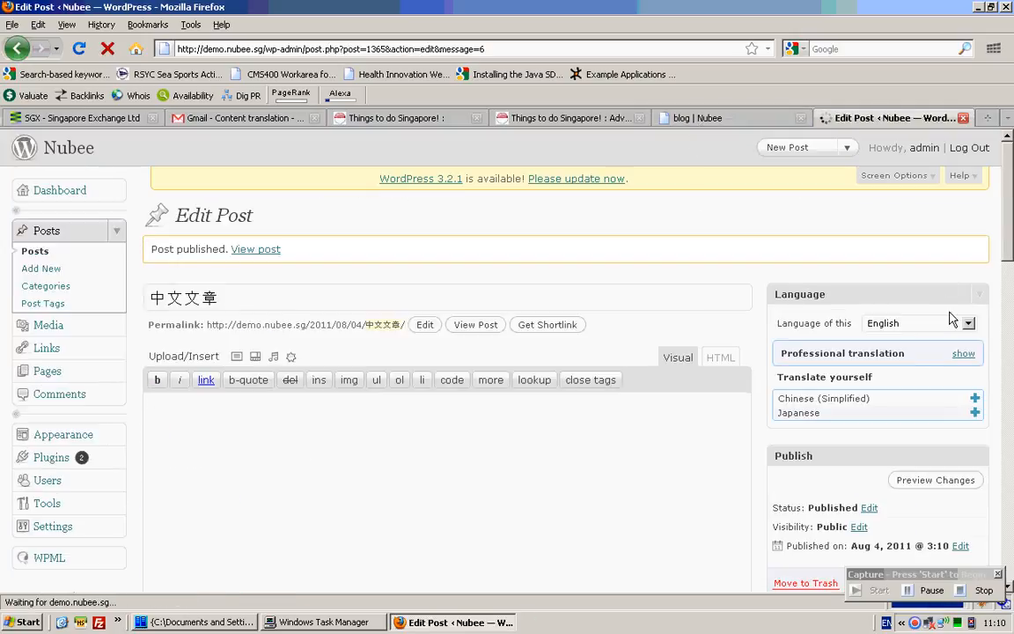
Set the post's language to Chinese (Simplified), mark it as a translation of Blog Post 4, and update it
left_click(952, 323)
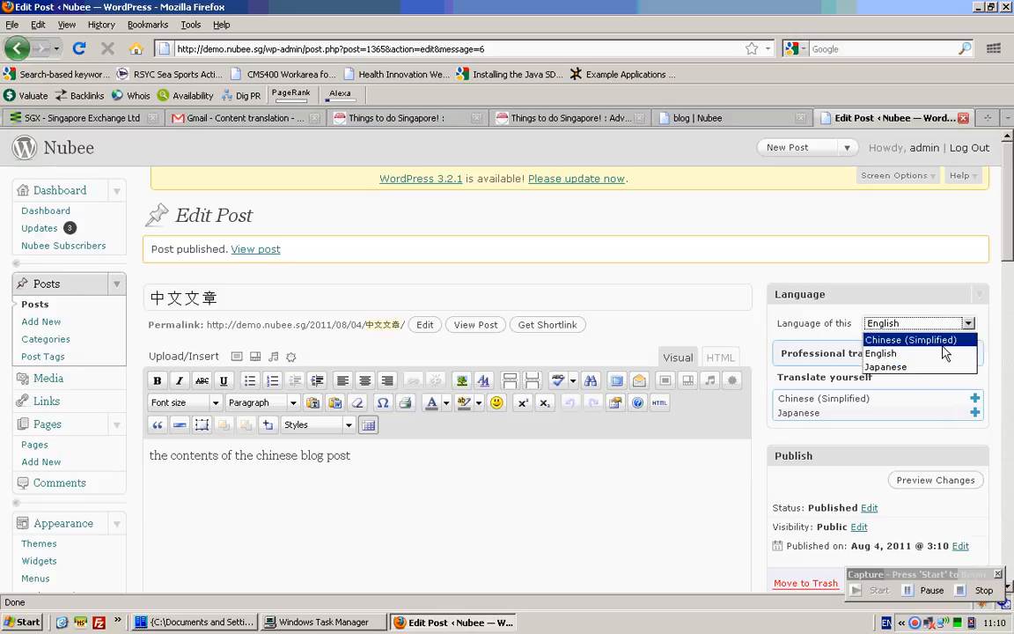
left_click(919, 339)
scroll(933, 283, "down", 2)
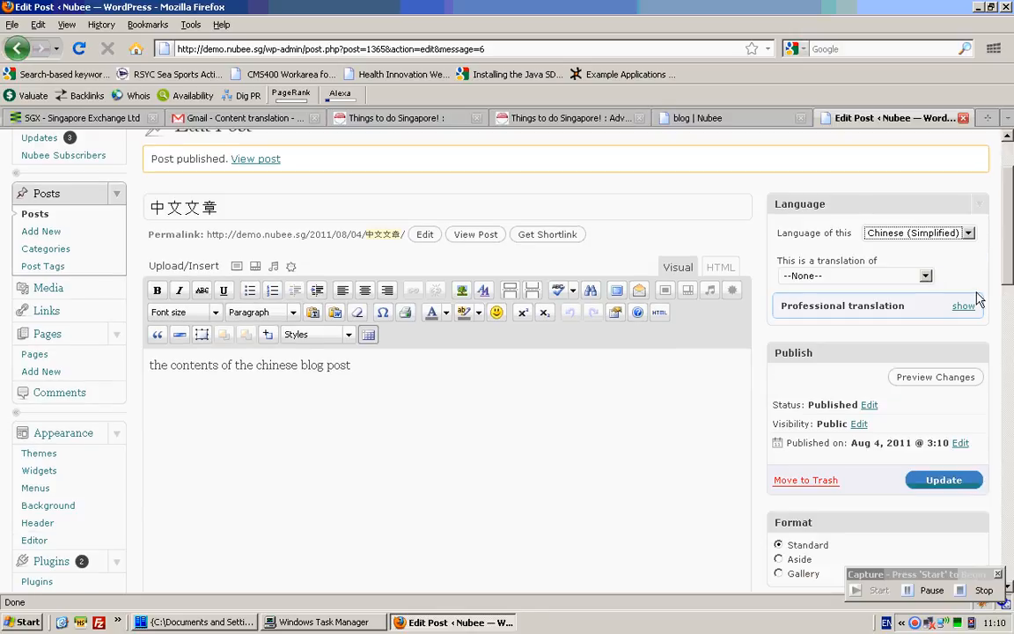
left_click(918, 280)
scroll(870, 433, "down", 3)
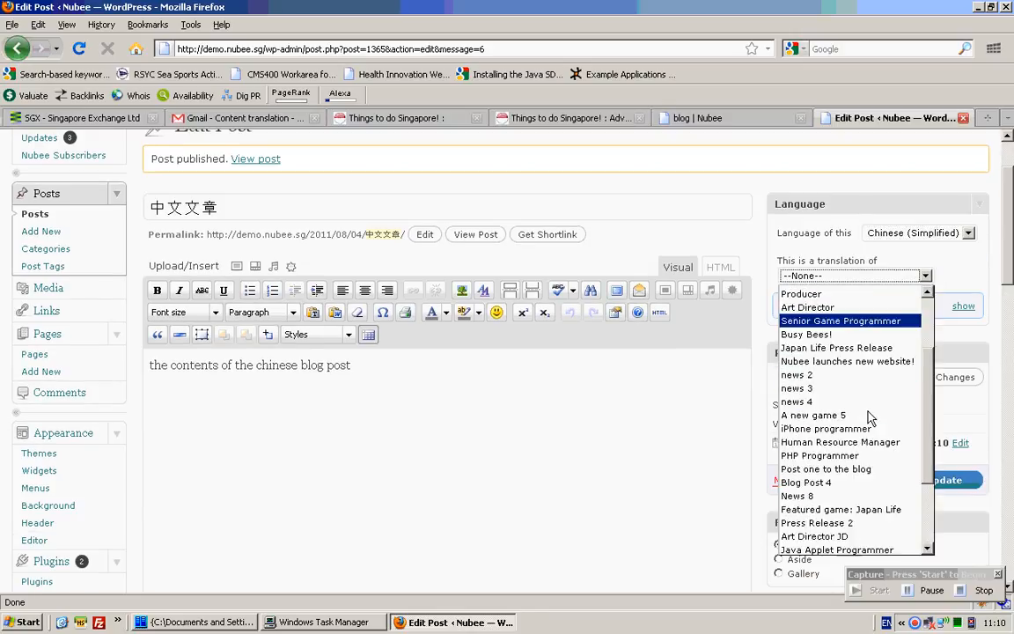
scroll(869, 436, "down", 2)
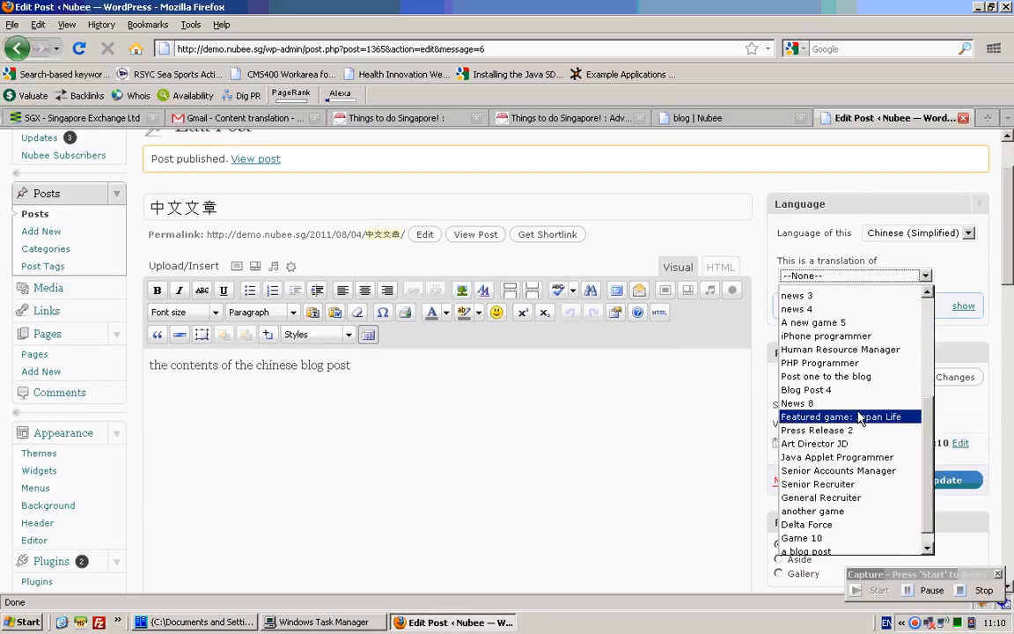
left_click(860, 389)
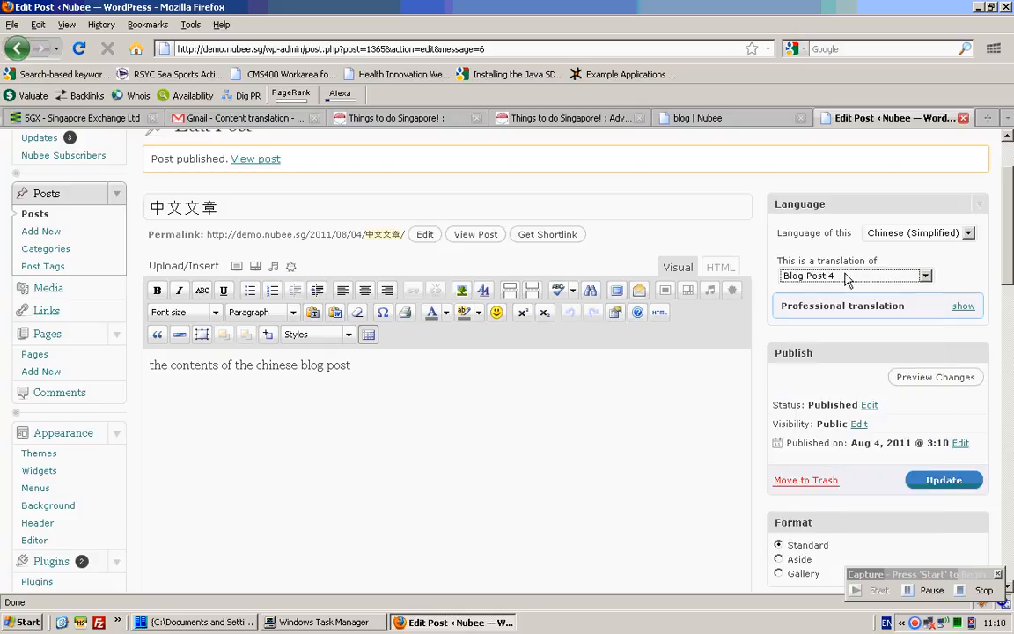
left_click(946, 482)
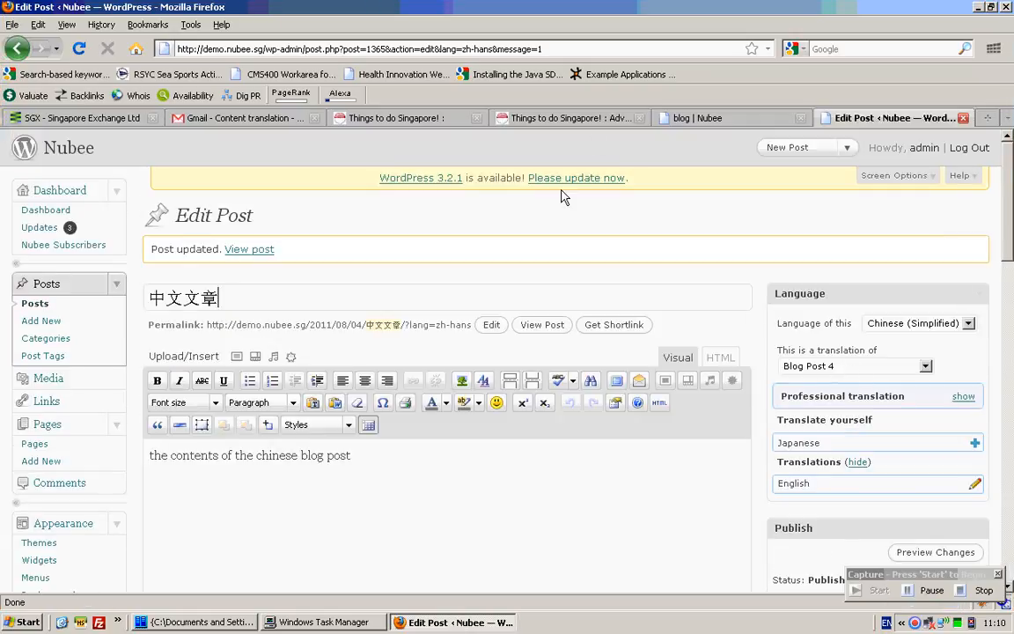
Reload the Chinese blog page to check for the post, and update the post with the Chinese blog category assigned
left_click(727, 120)
left_click(79, 48)
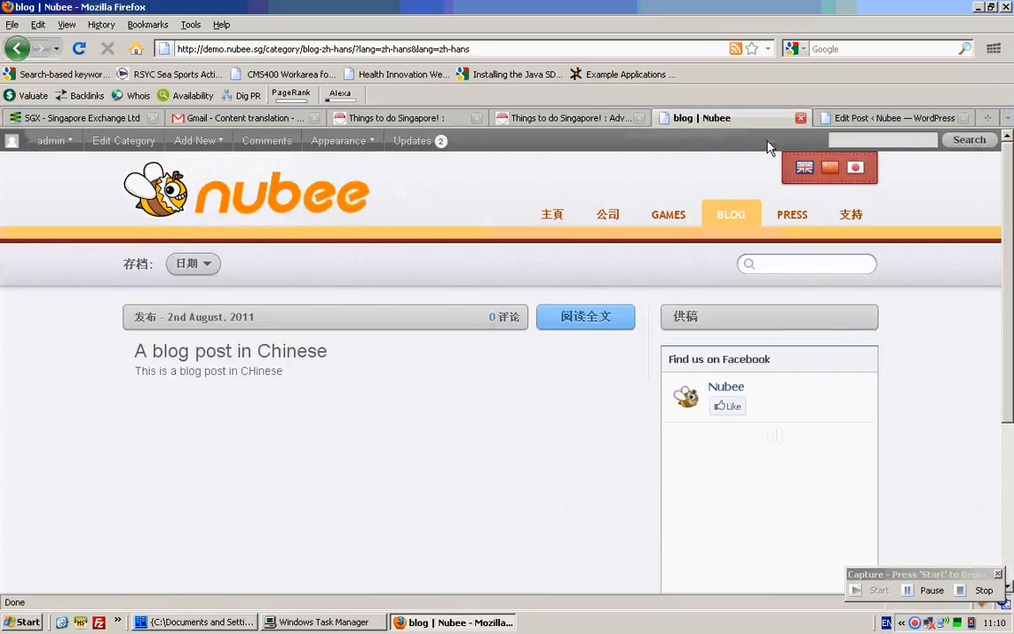
left_click(907, 121)
left_click_drag(1009, 236, 1010, 304)
scroll(848, 213, "up", 2)
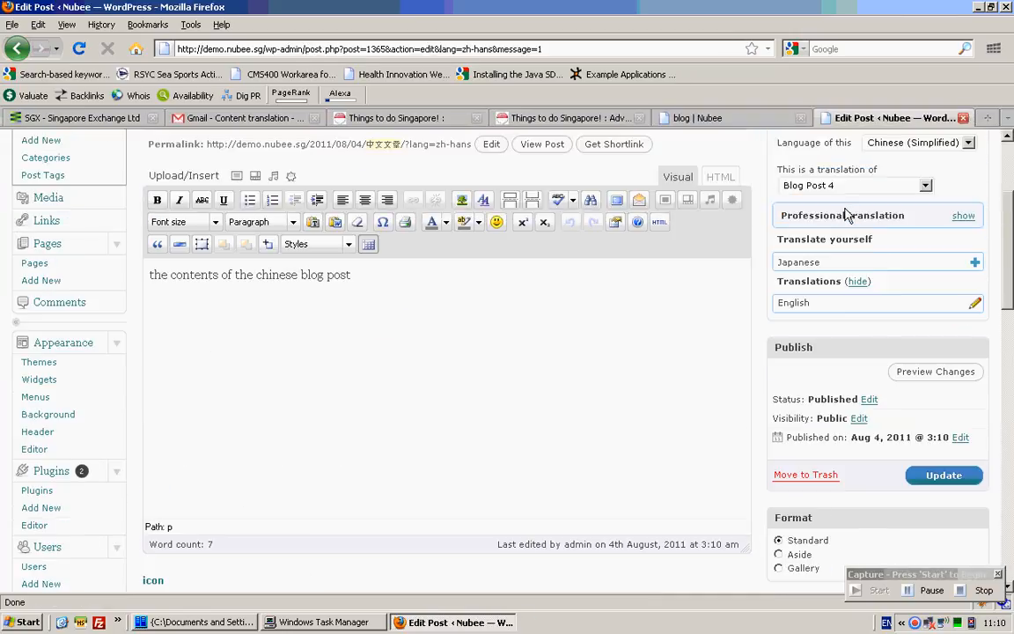
scroll(971, 239, "down", 6)
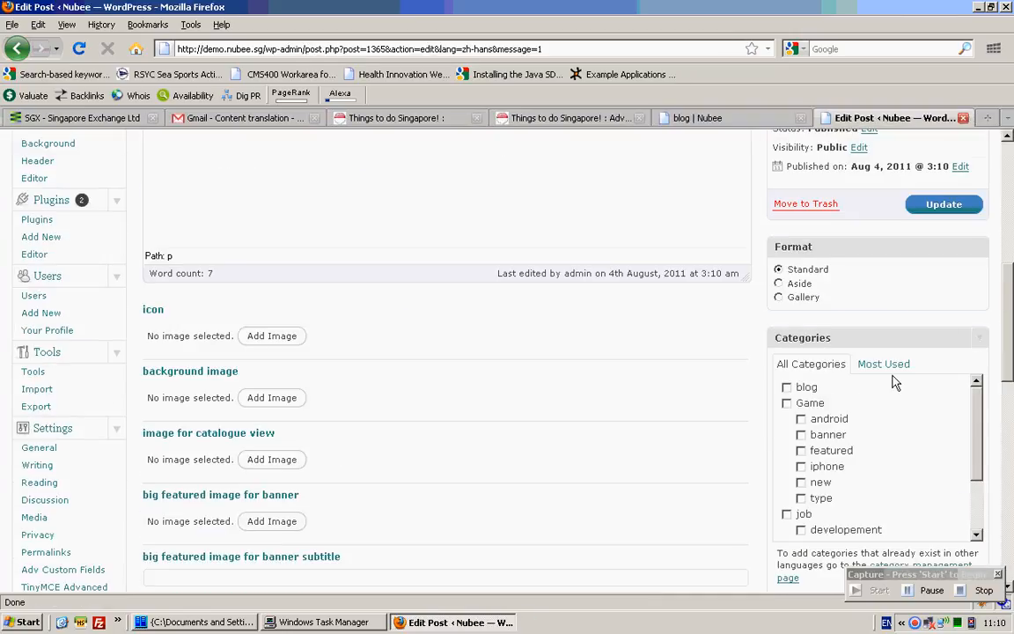
scroll(854, 326, "up", 4)
left_click(943, 384)
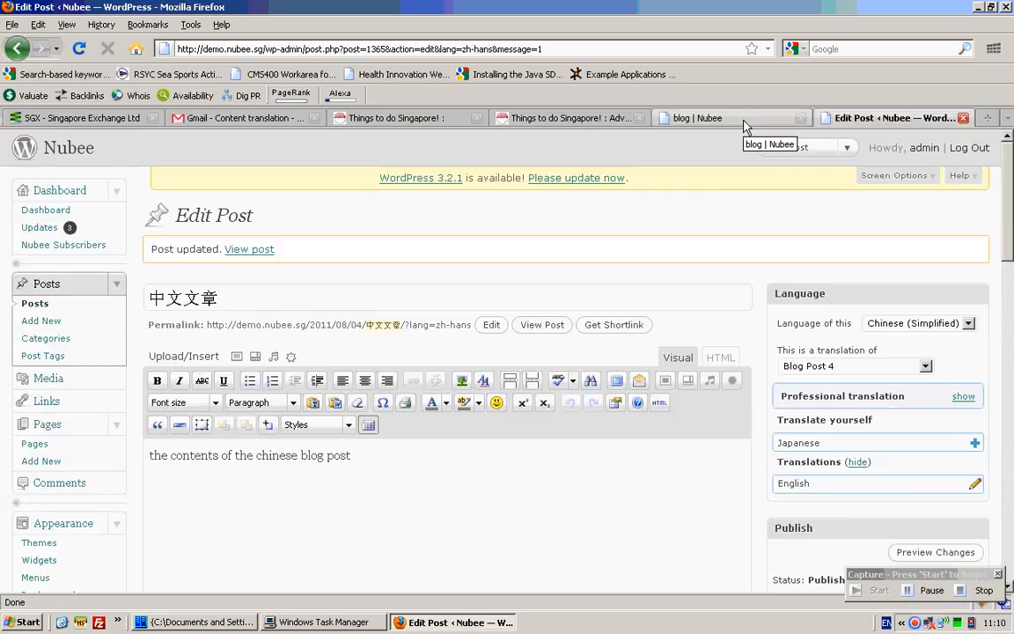
Reload the Chinese blog page, read the full 中文文章 post there, and return to its editing page
left_click(742, 128)
left_click(78, 49)
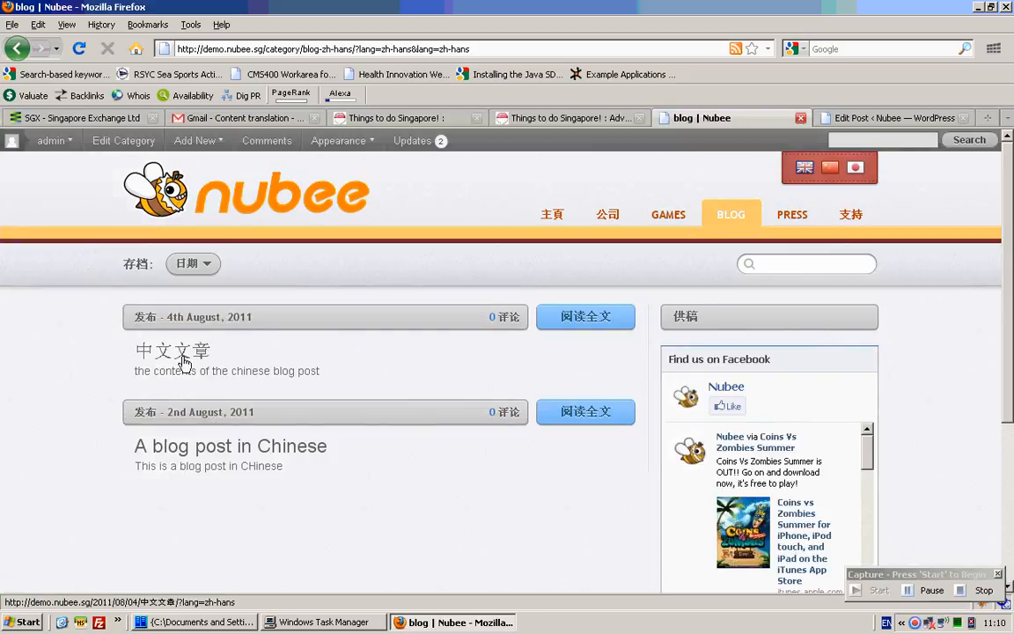
left_click(586, 318)
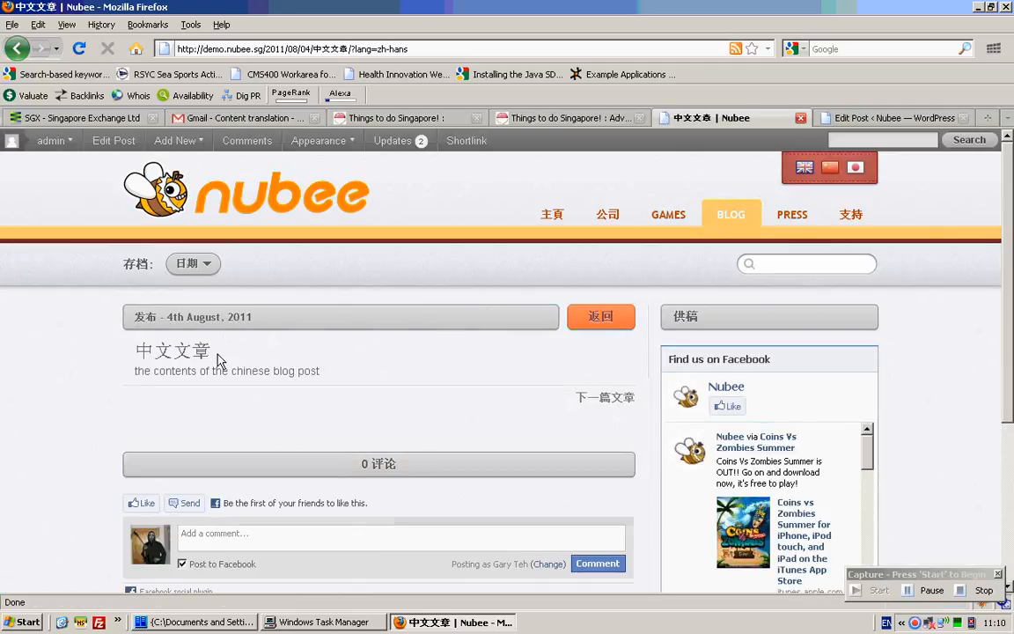
left_click(893, 117)
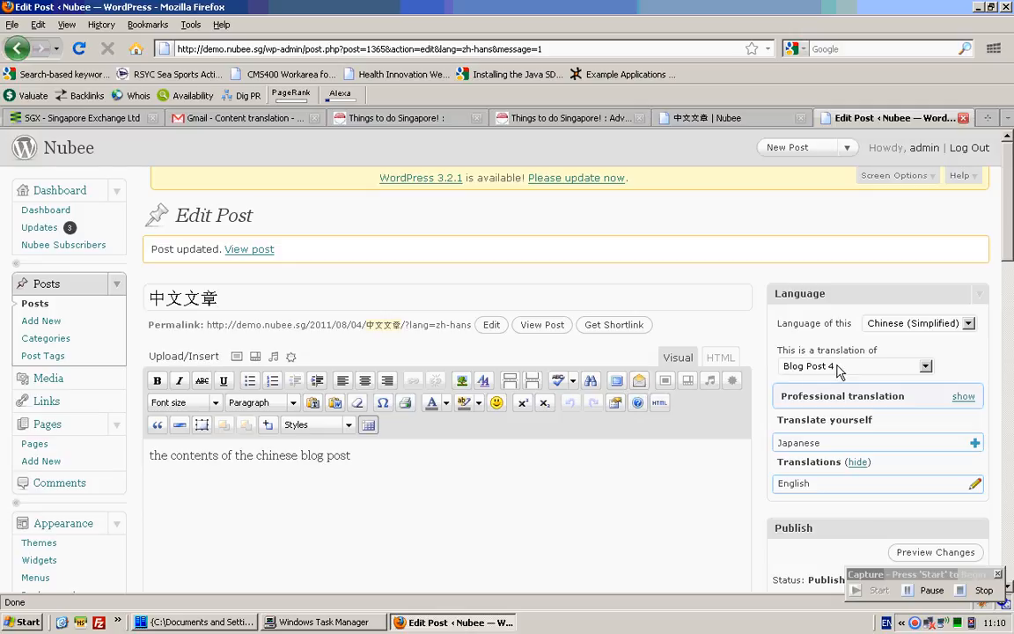
Open the English version of the 中文文章 post on the site, and return to the WordPress posts list
left_click(727, 119)
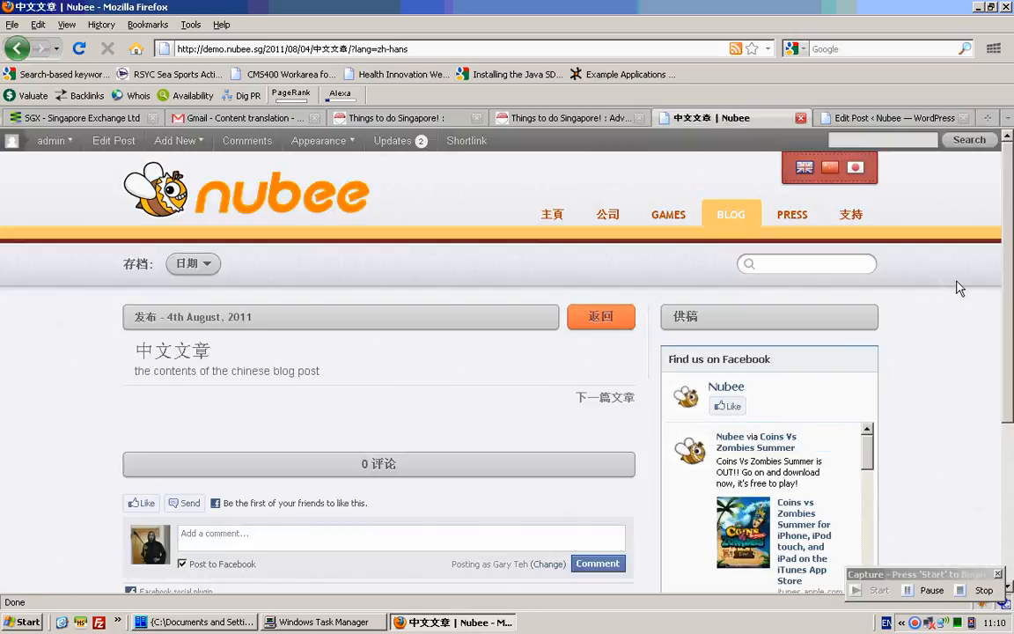
left_click(807, 173)
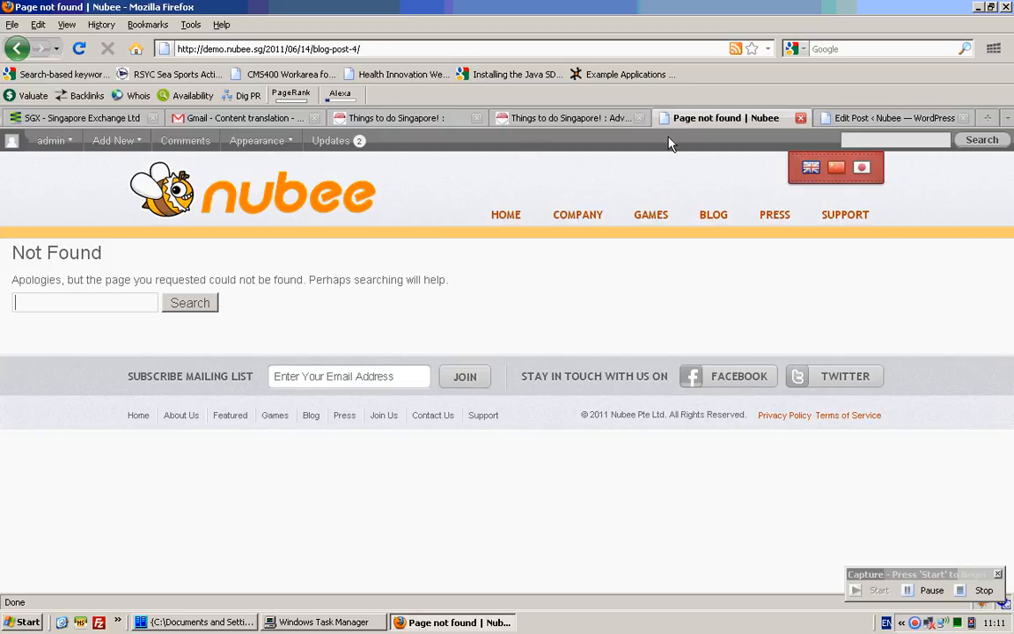
mouse_move(27, 143)
left_click(940, 590)
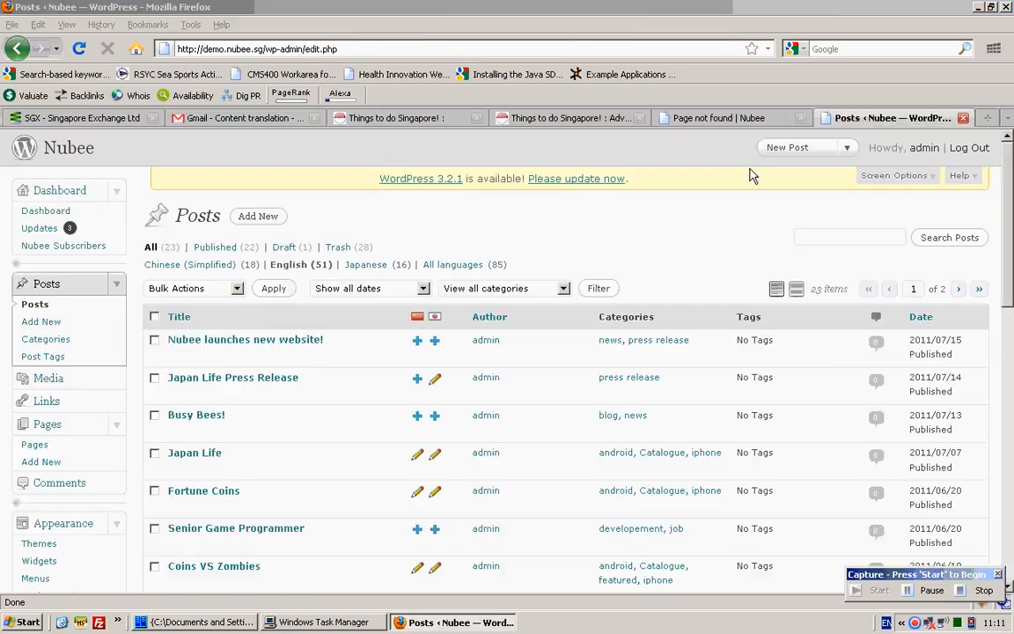
left_click(722, 117)
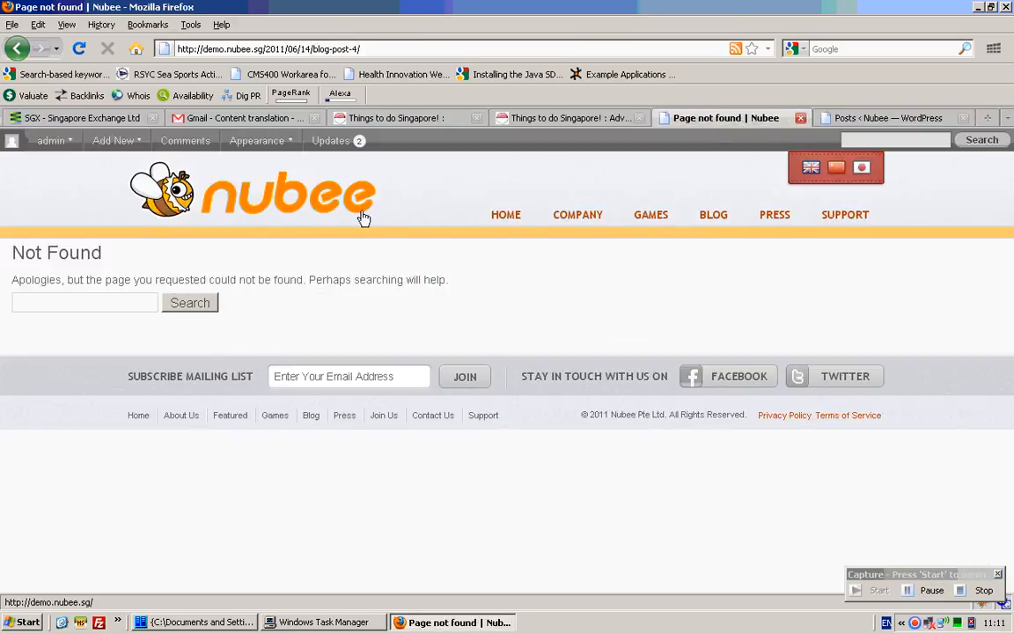
left_click(863, 117)
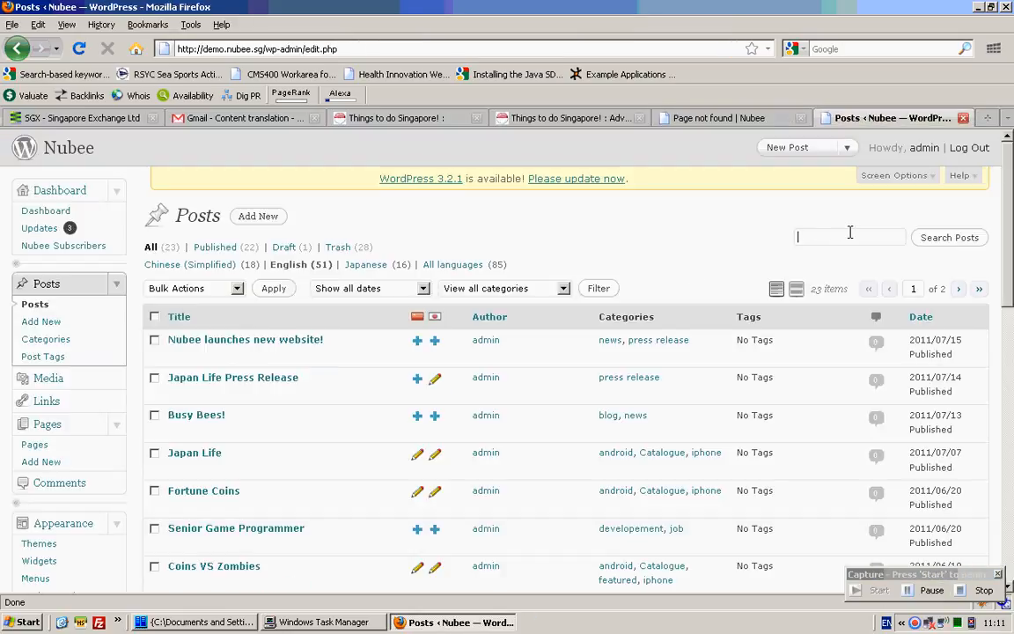
Search the English posts for "blog post 4"
type("blog ")
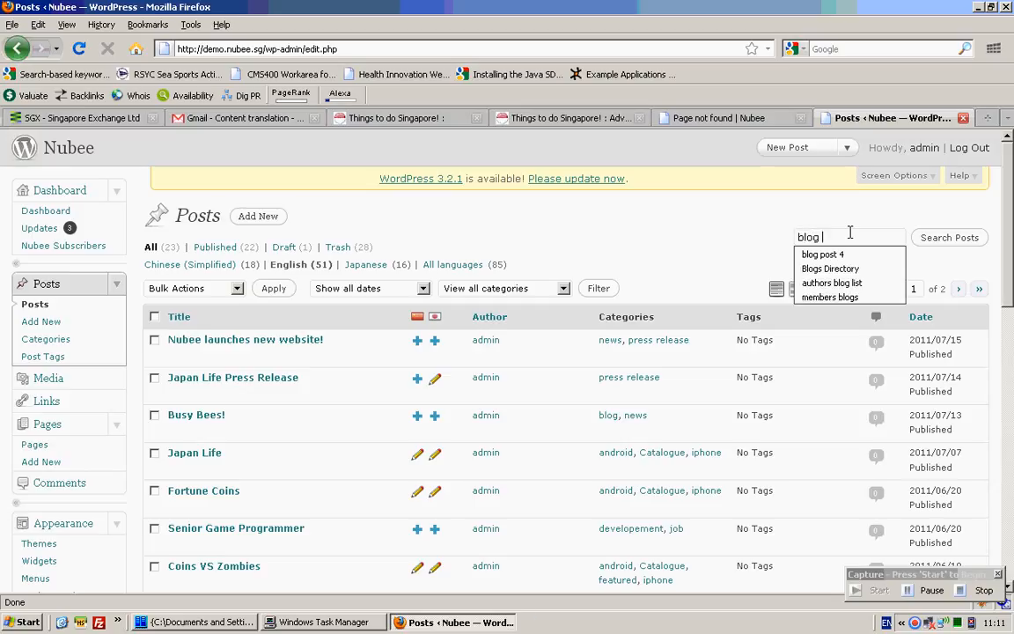
type("post 4")
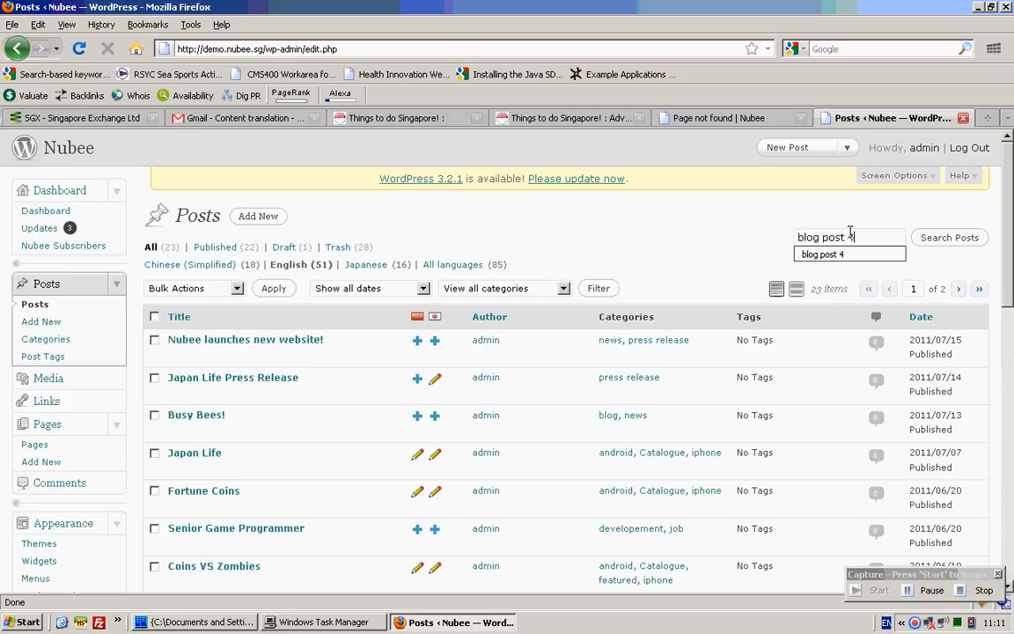
key("Escape")
left_click_drag(880, 235, 745, 201)
left_click(757, 222)
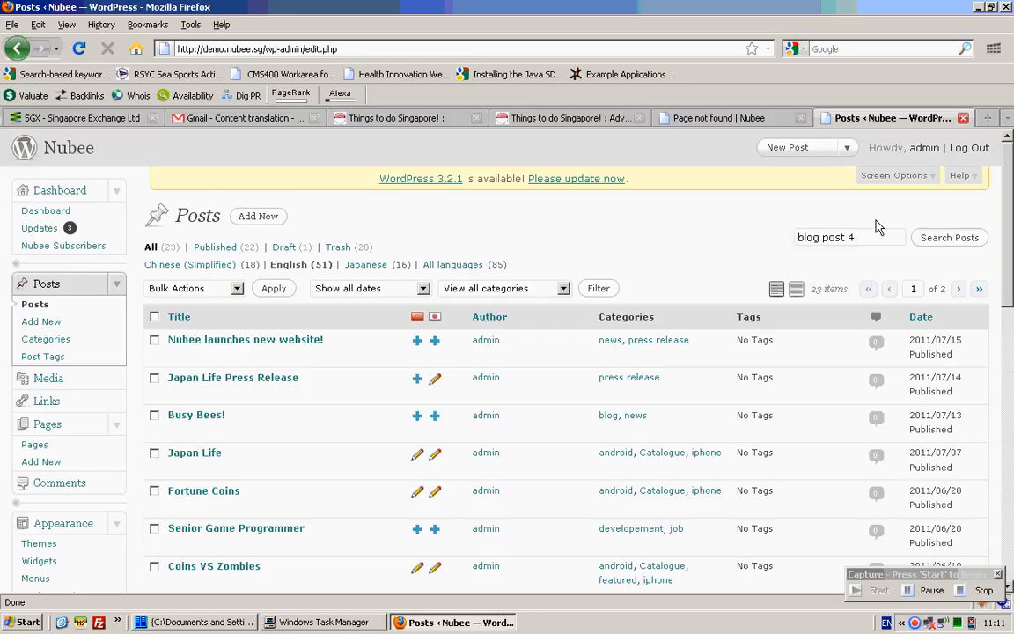
left_click(962, 237)
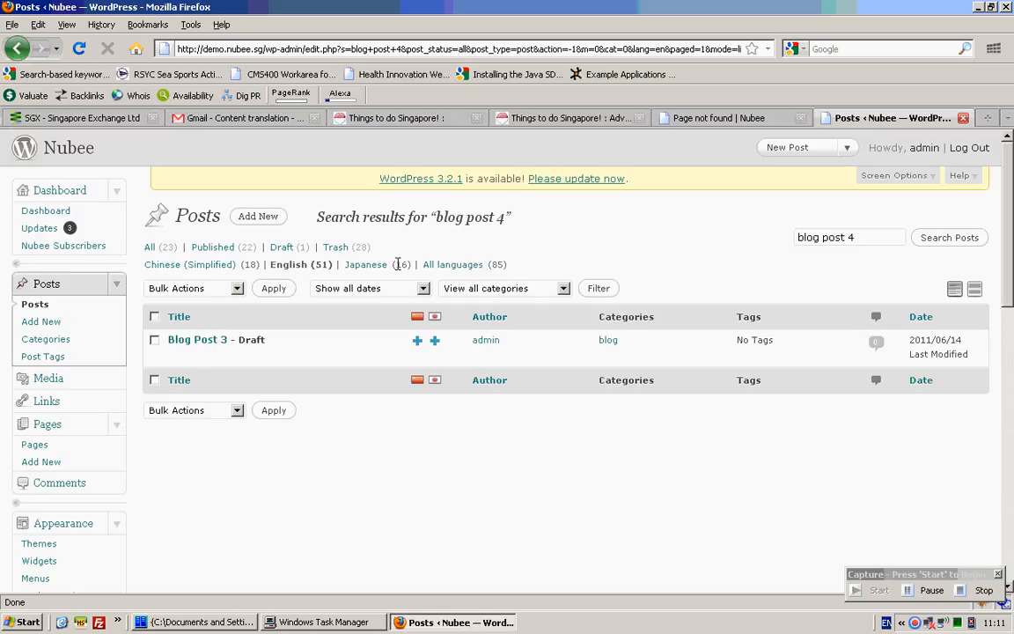
List the posts in all languages and search them for "blog post"
left_click(454, 265)
scroll(611, 231, "down", 2)
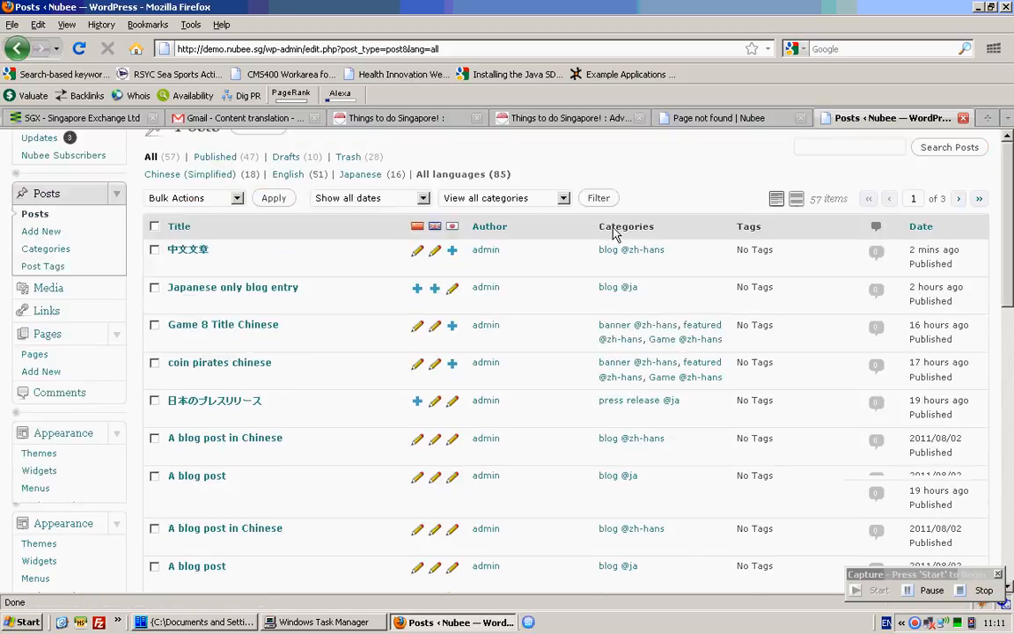
scroll(613, 227, "up", 2)
left_click(883, 234)
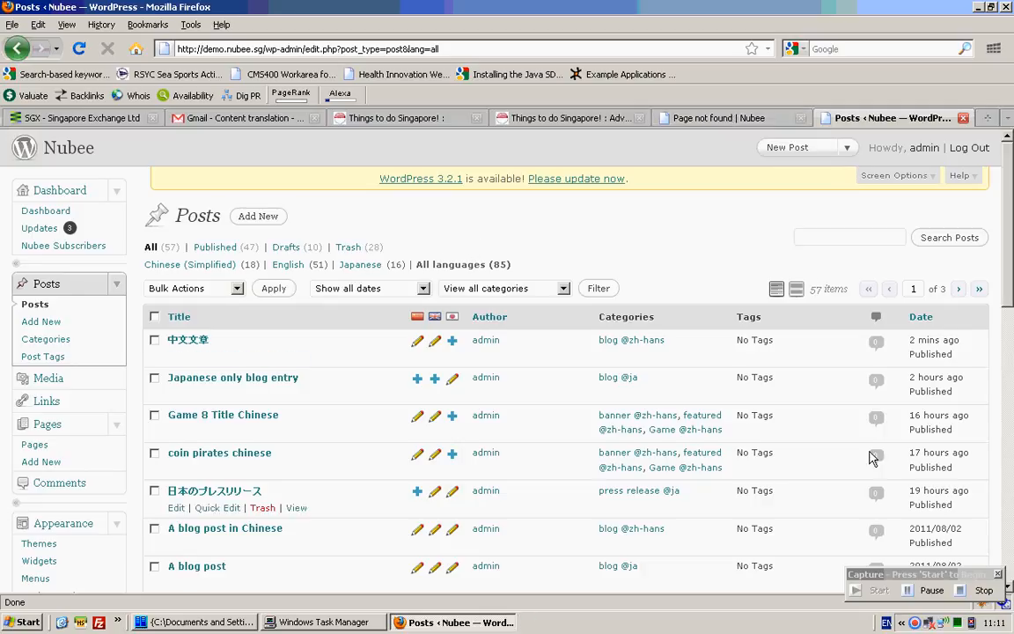
type("blog post")
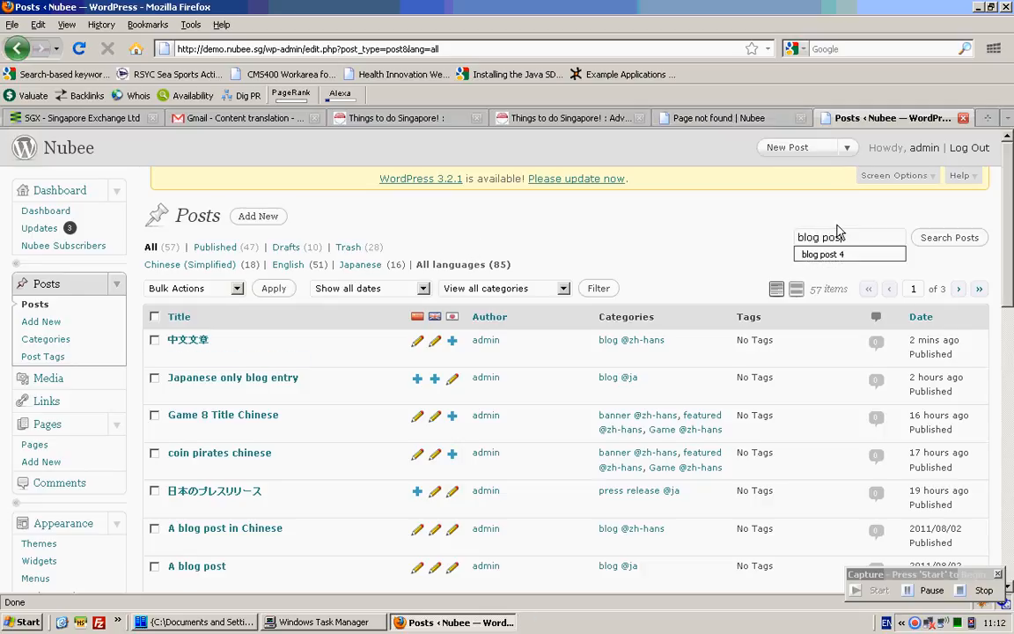
key("Return")
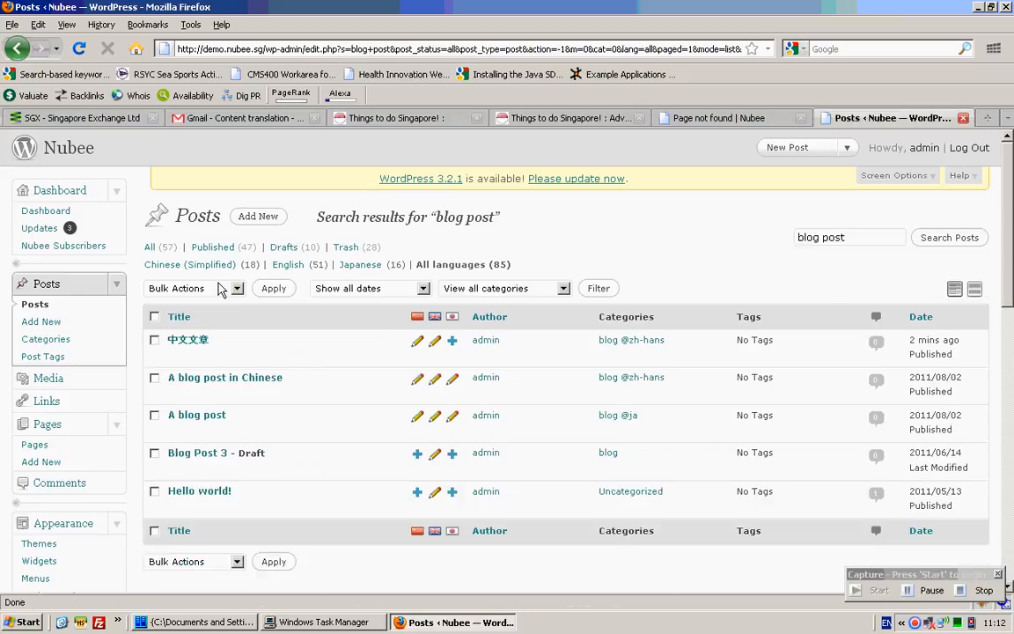
Search the trashed posts for "blog post 4" and restore Blog Post 4
left_click(338, 249)
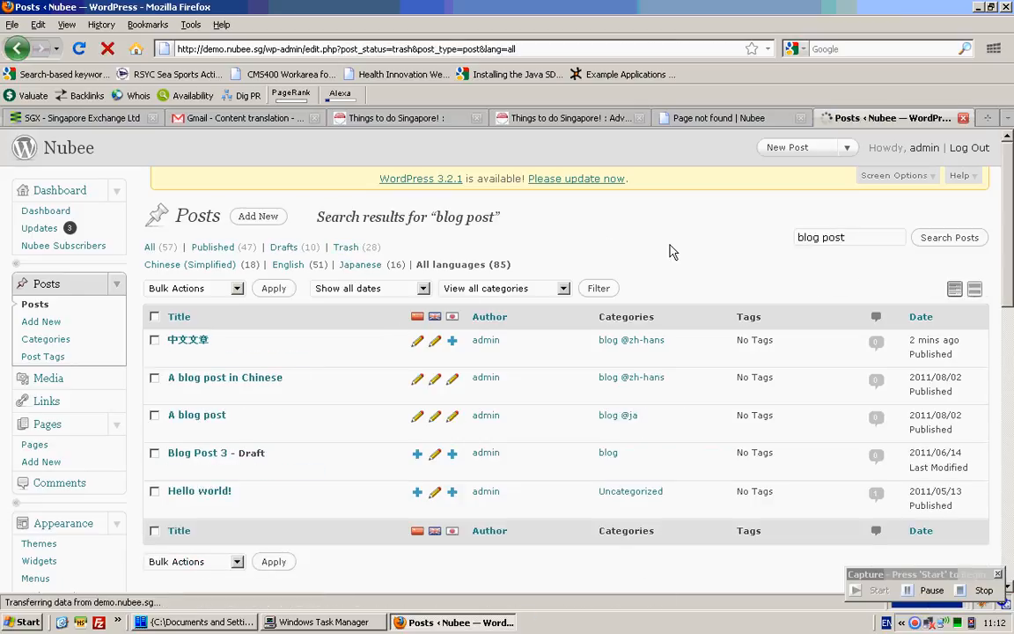
left_click(878, 242)
type("blo")
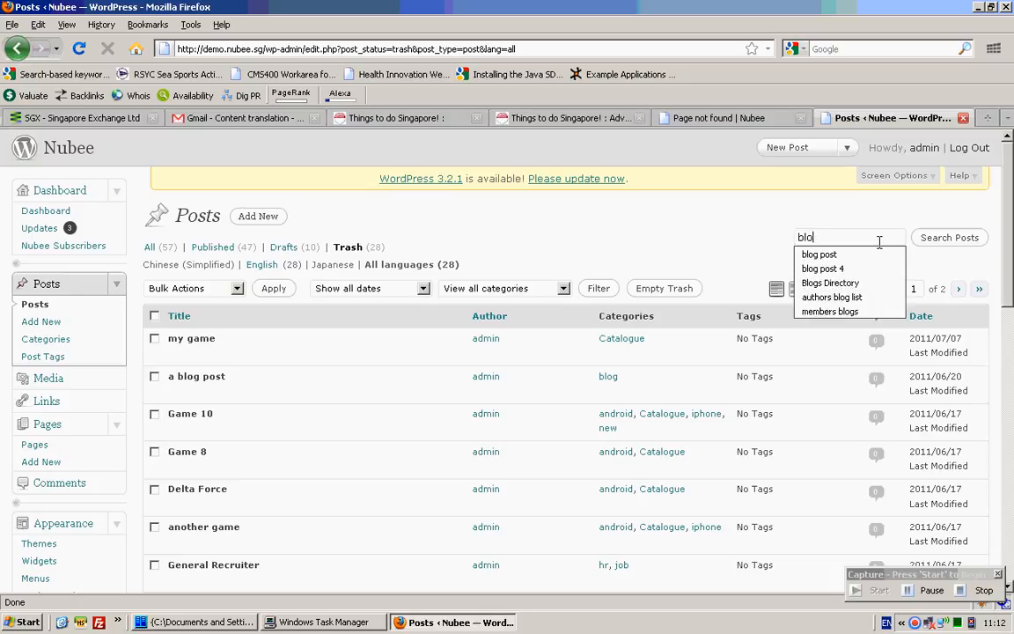
type("g post 4")
key("Return")
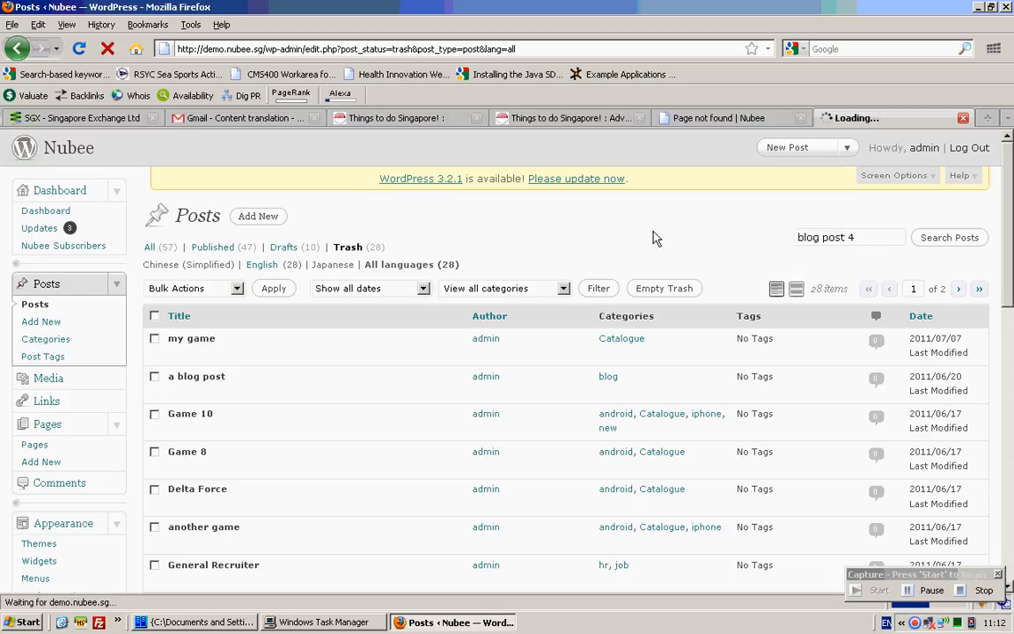
mouse_move(226, 336)
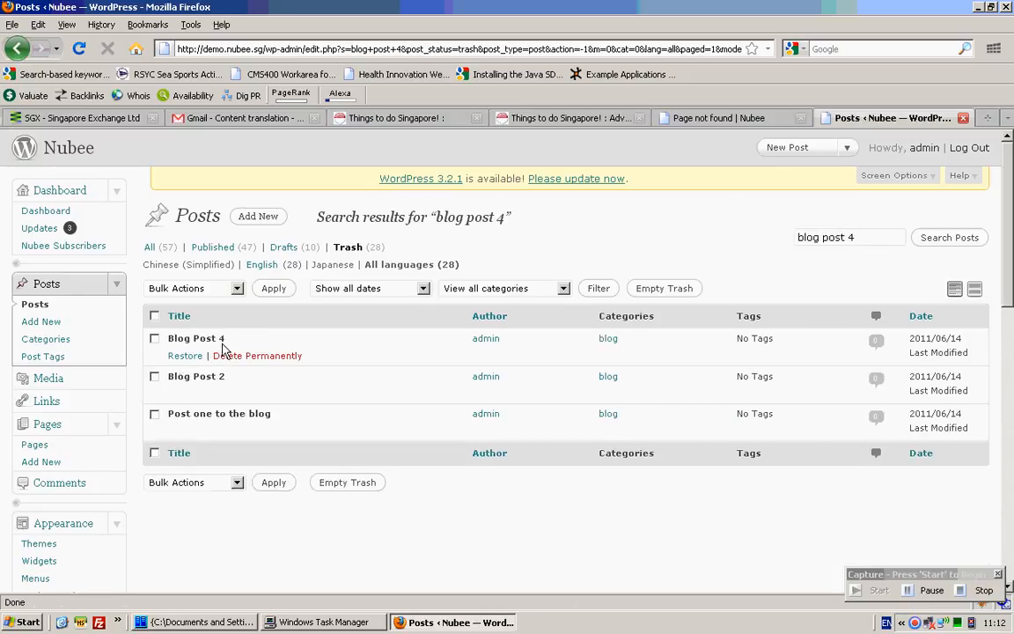
left_click(199, 359)
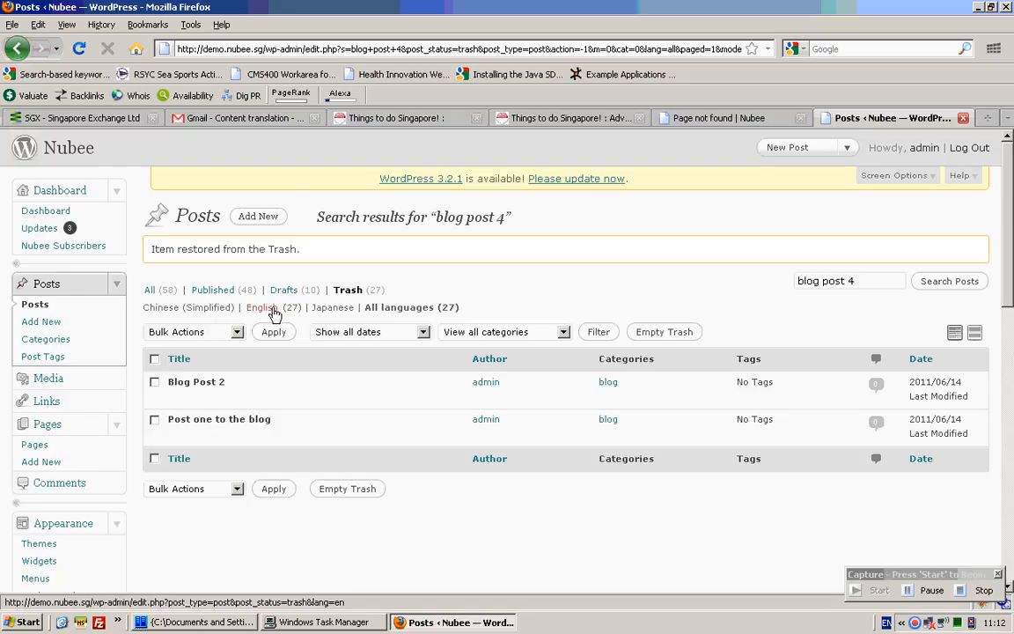
Return to the list of all English posts and search it for "blog post 4"
left_click(273, 310)
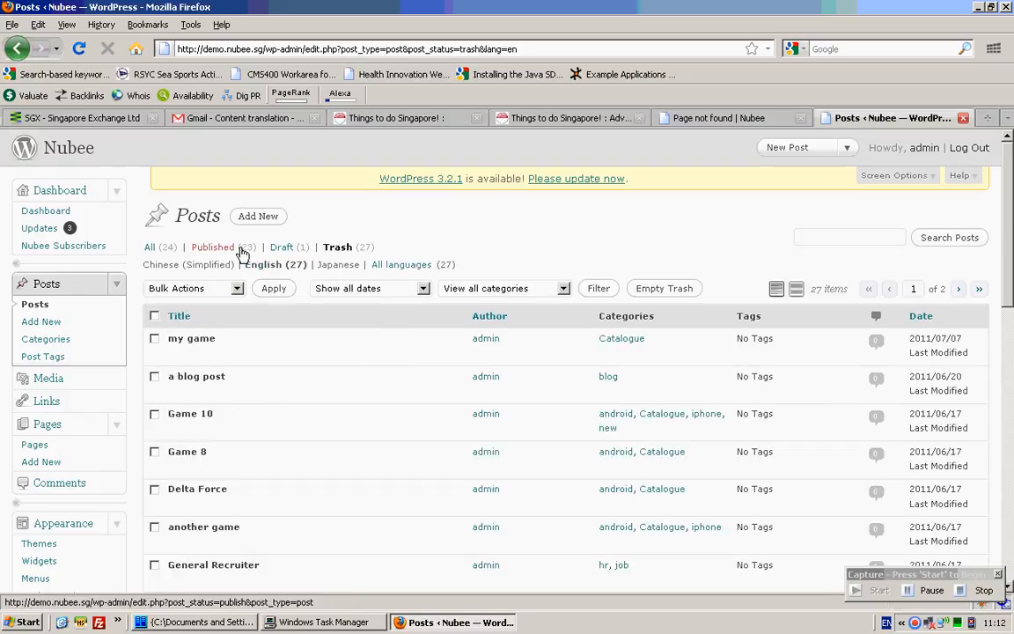
left_click(151, 247)
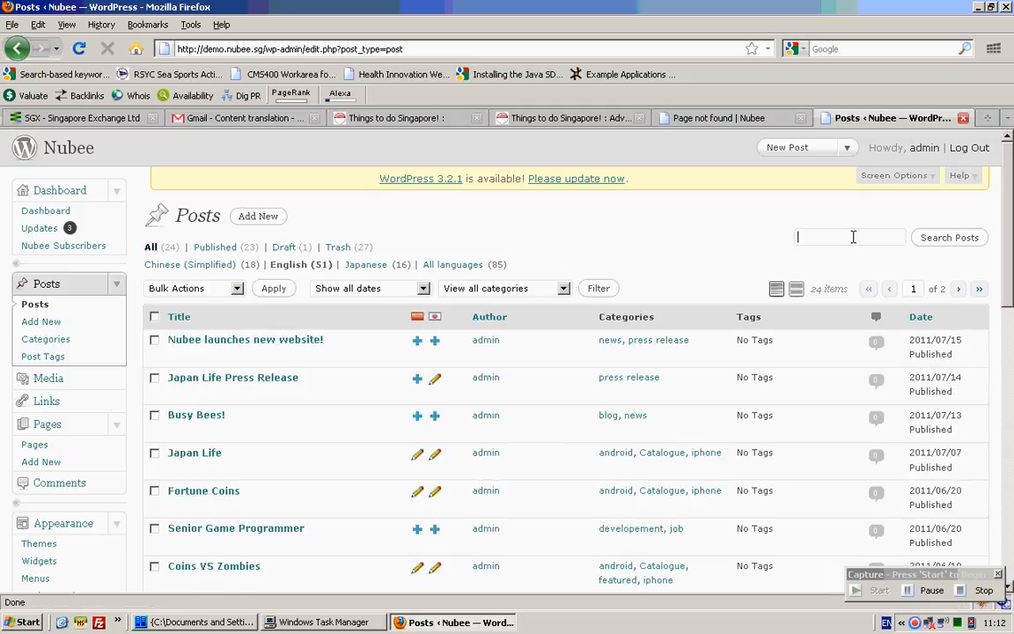
type("blog")
key("Down")
key("Return")
left_click(859, 238)
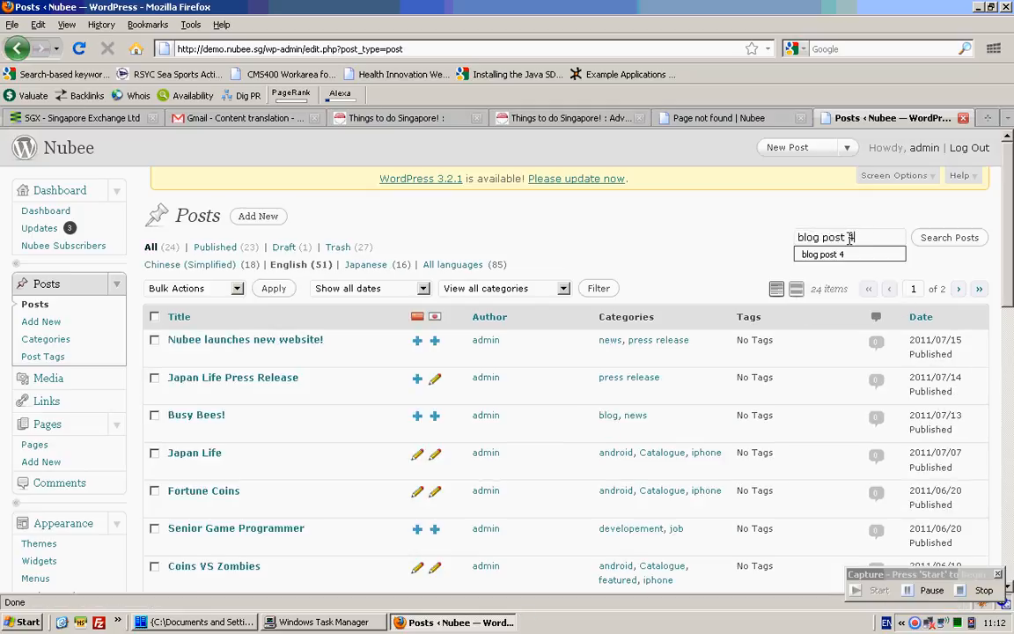
left_click(686, 240)
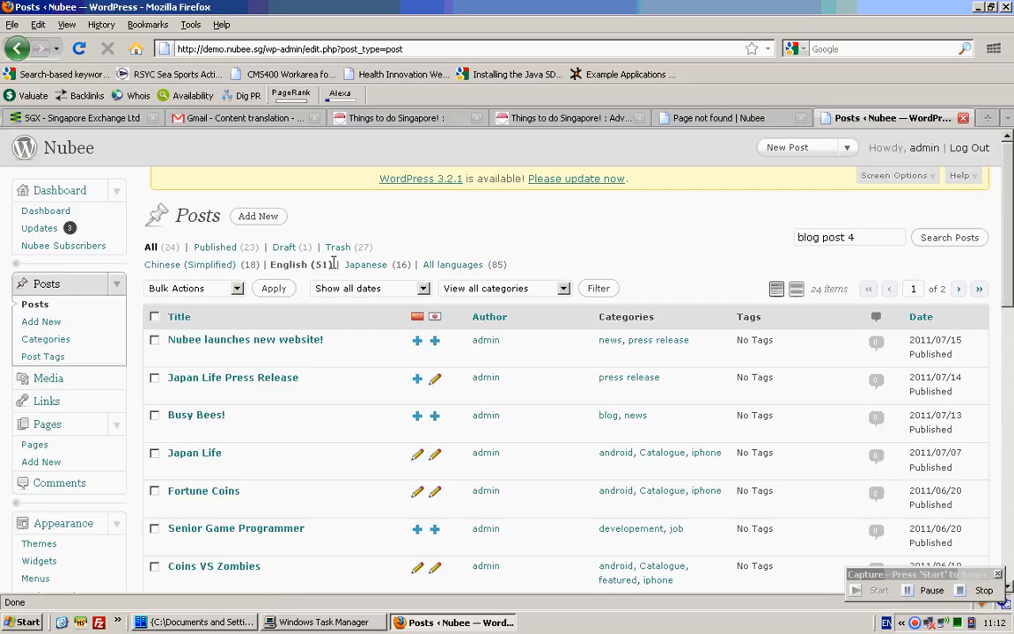
left_click(961, 236)
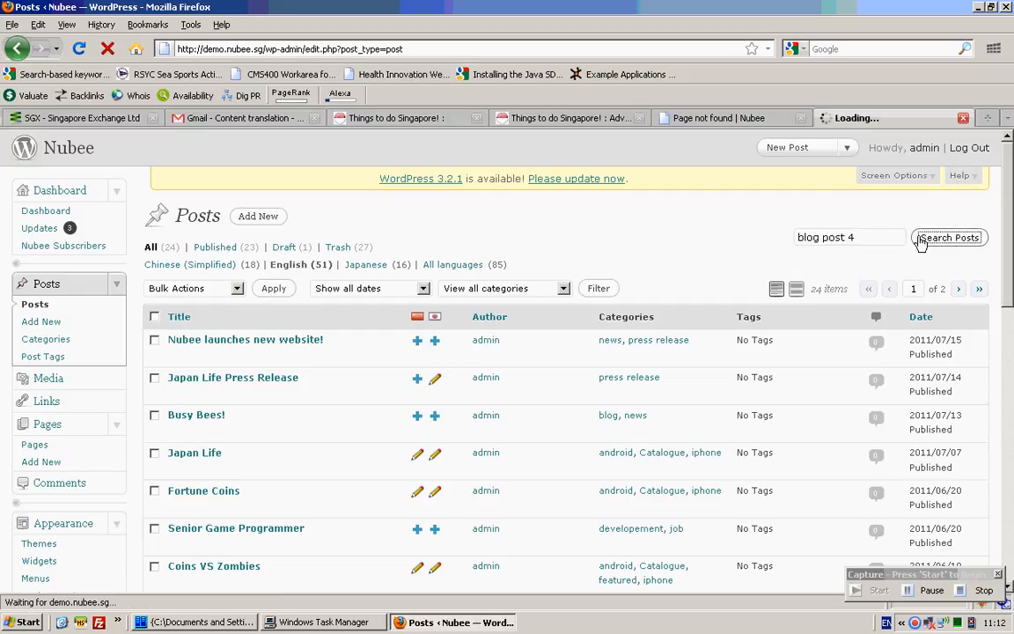
mouse_move(174, 359)
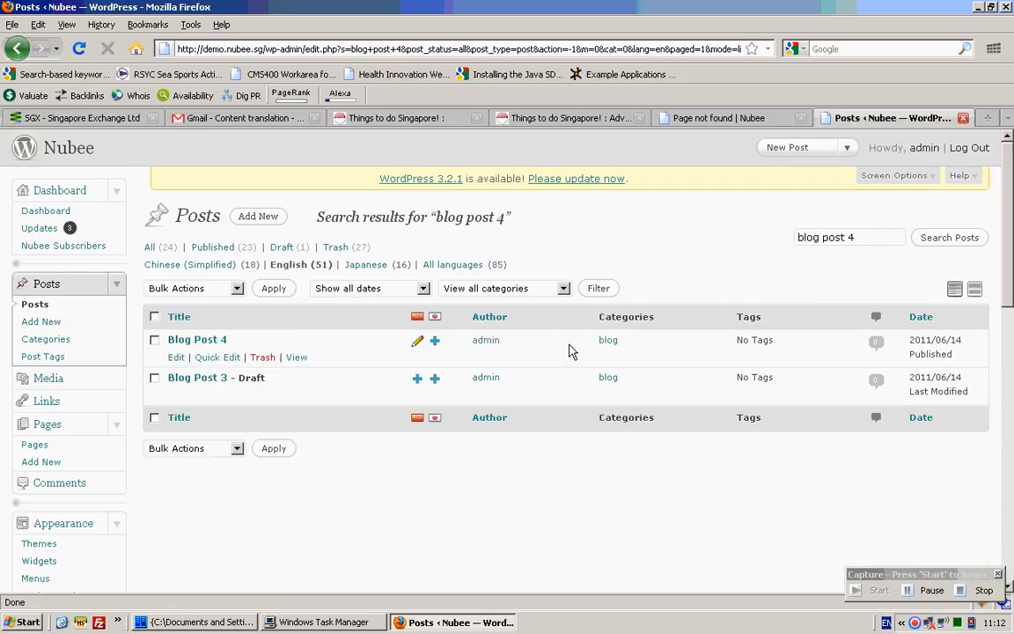
Reload the English Blog Post 4 page on the site and look through the whole article
left_click(704, 117)
left_click(78, 50)
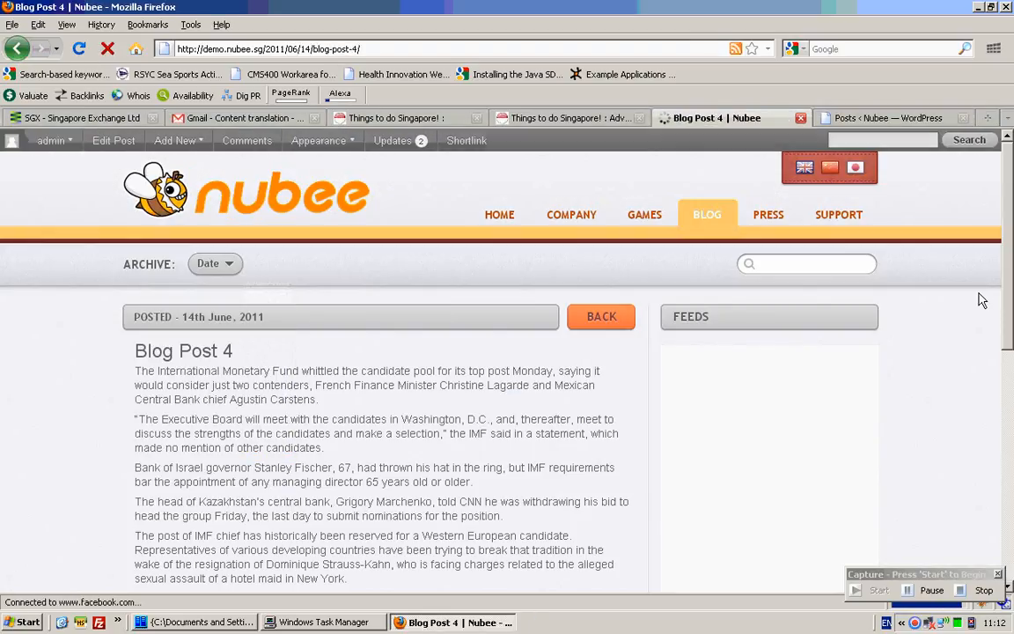
scroll(981, 301, "down", 10)
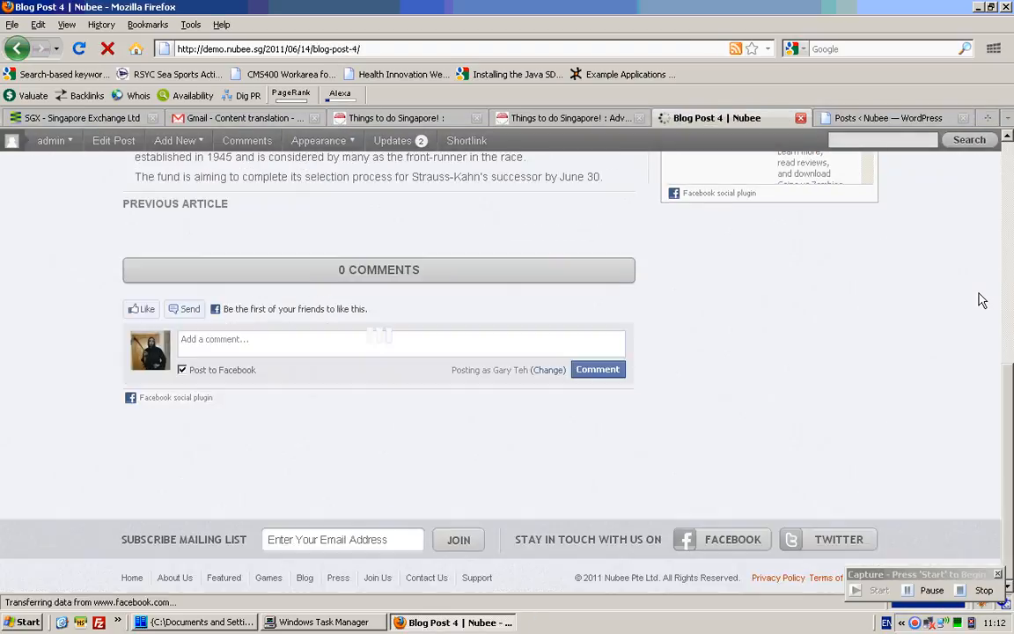
scroll(979, 299, "up", 10)
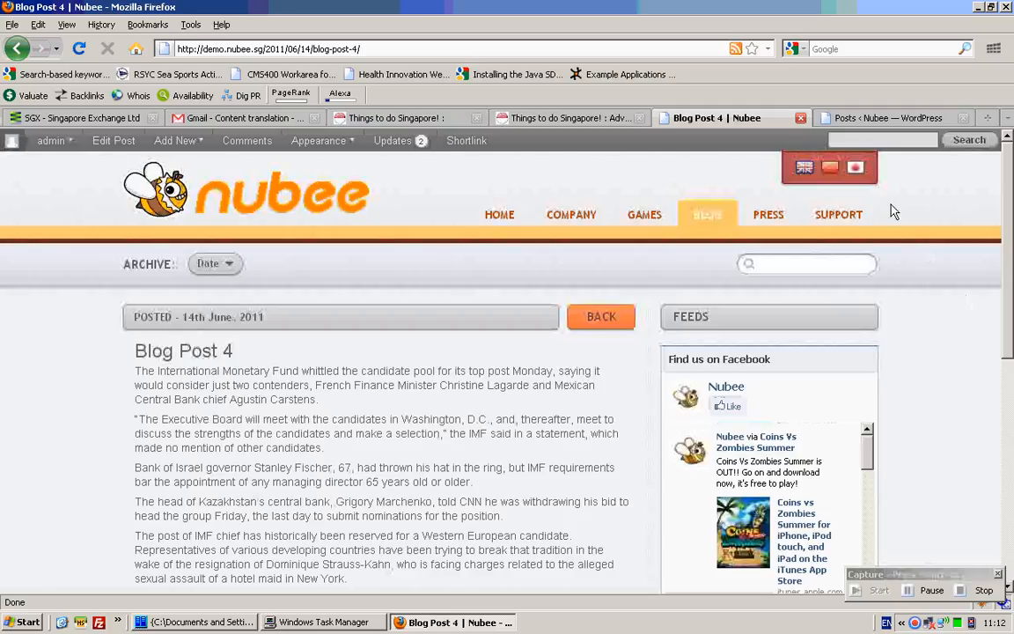
Switch the article to its Chinese version, look through it, and switch back to the English version
left_click(832, 176)
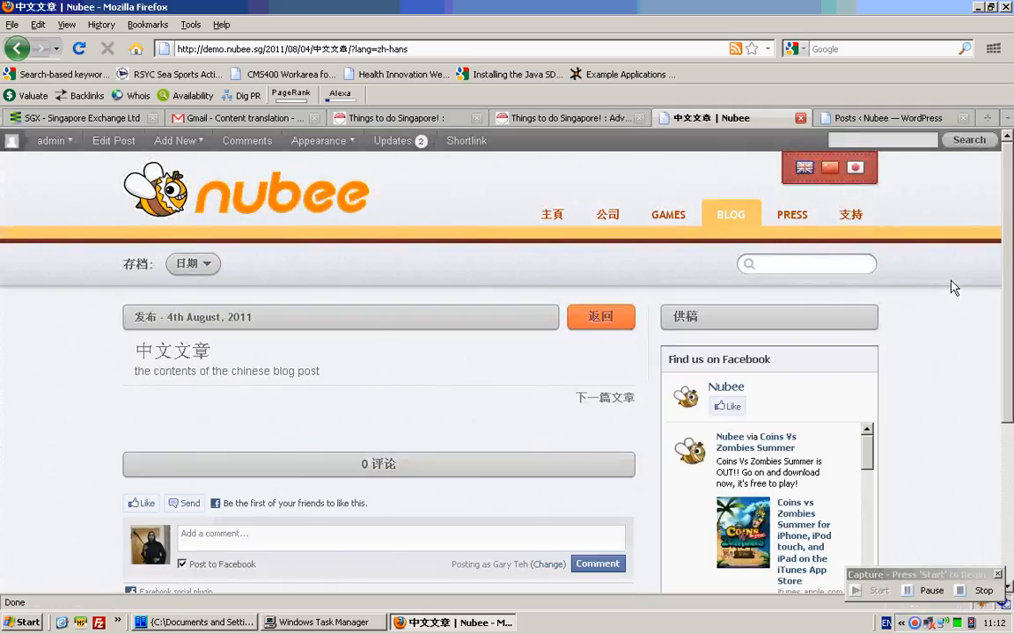
scroll(474, 376, "down", 3)
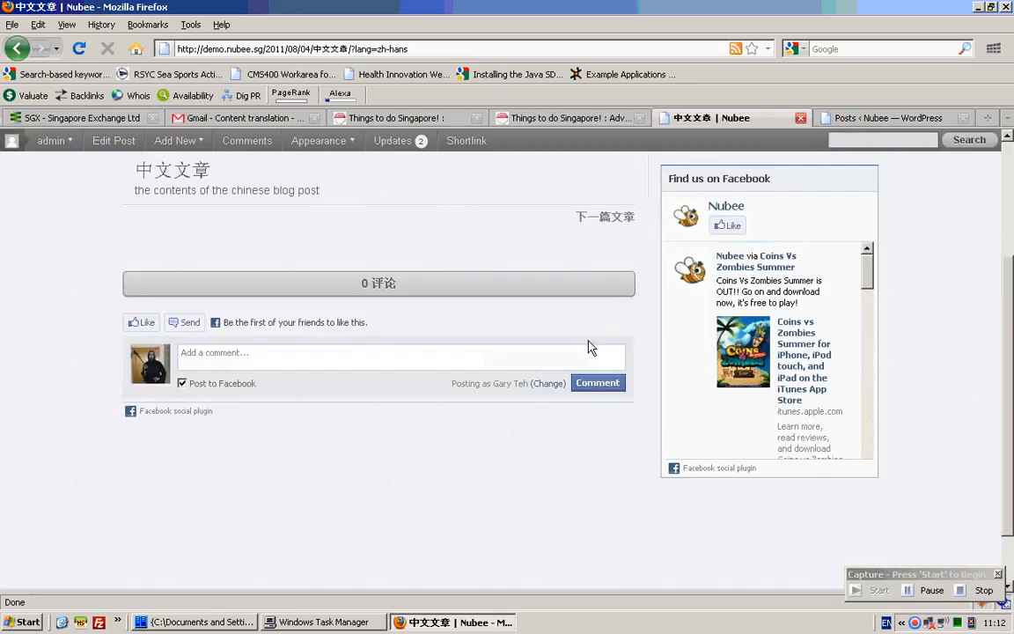
scroll(484, 357, "up", 3)
scroll(649, 349, "down", 3)
scroll(650, 350, "up", 3)
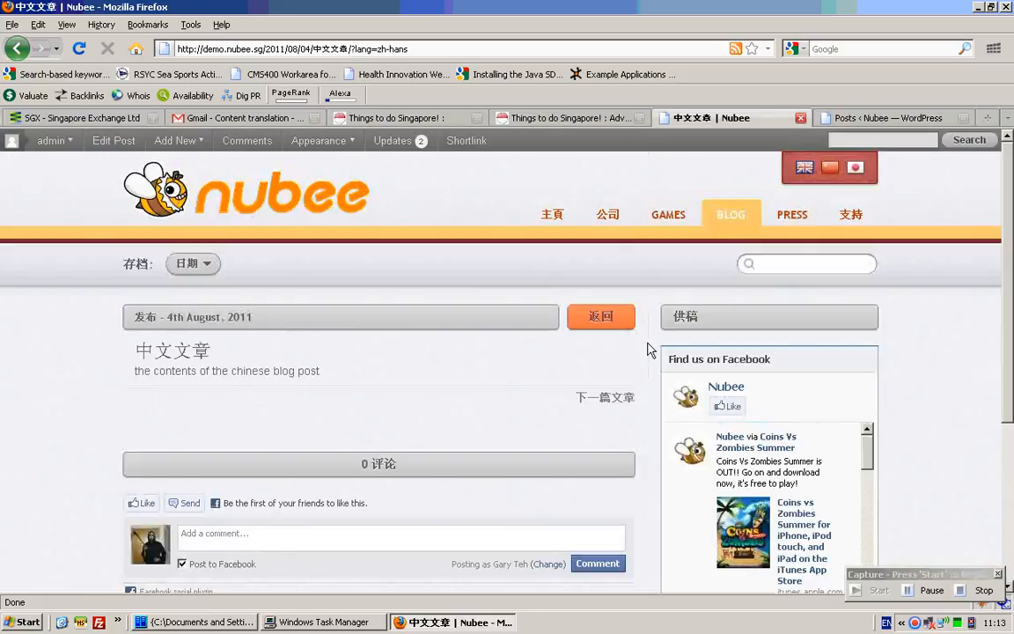
left_click(829, 169)
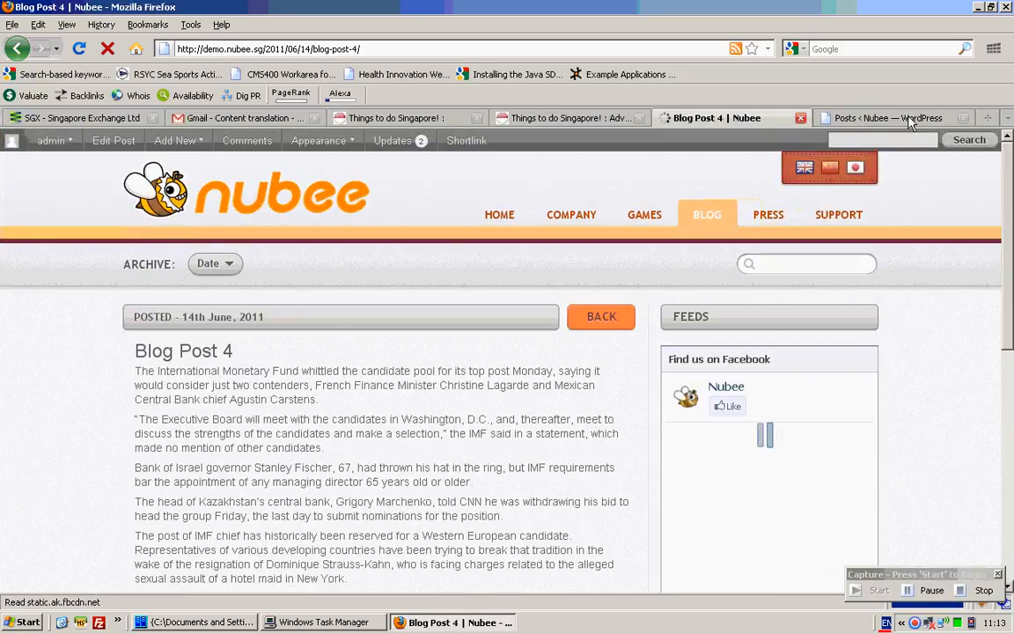
Open Blog Post 4 for editing, go to its Chinese (Simplified) translation's editing page, and highlight the Japanese translation entry
left_click(902, 118)
left_click(188, 339)
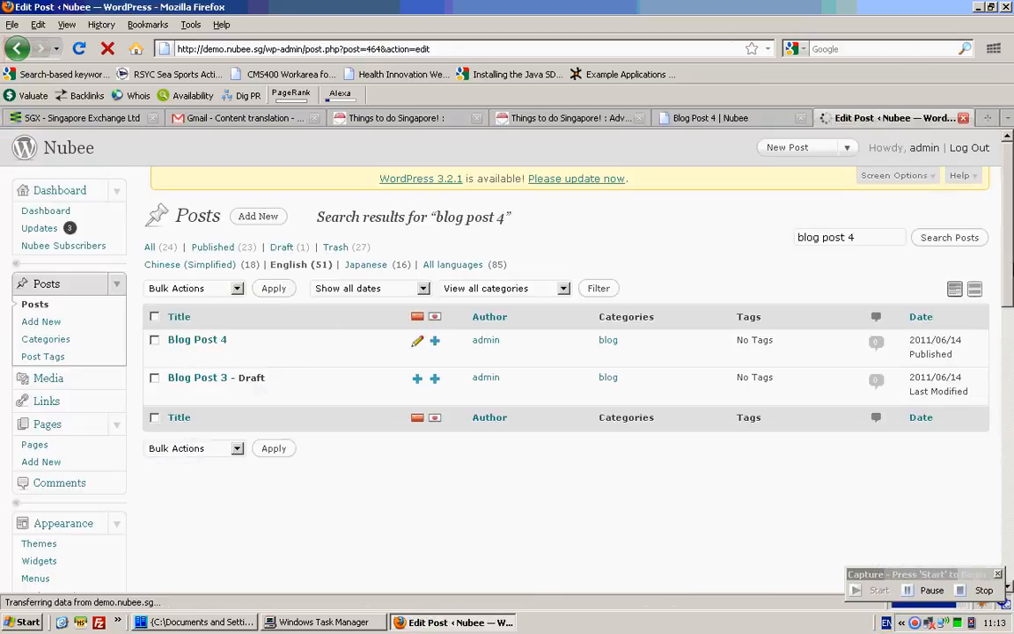
scroll(999, 278, "down", 2)
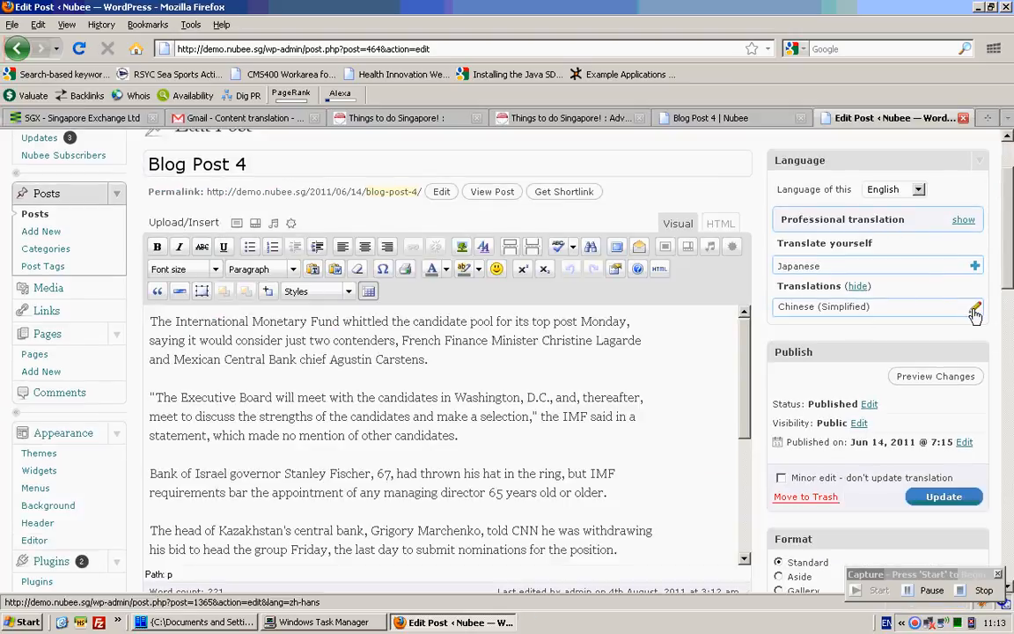
left_click(975, 310)
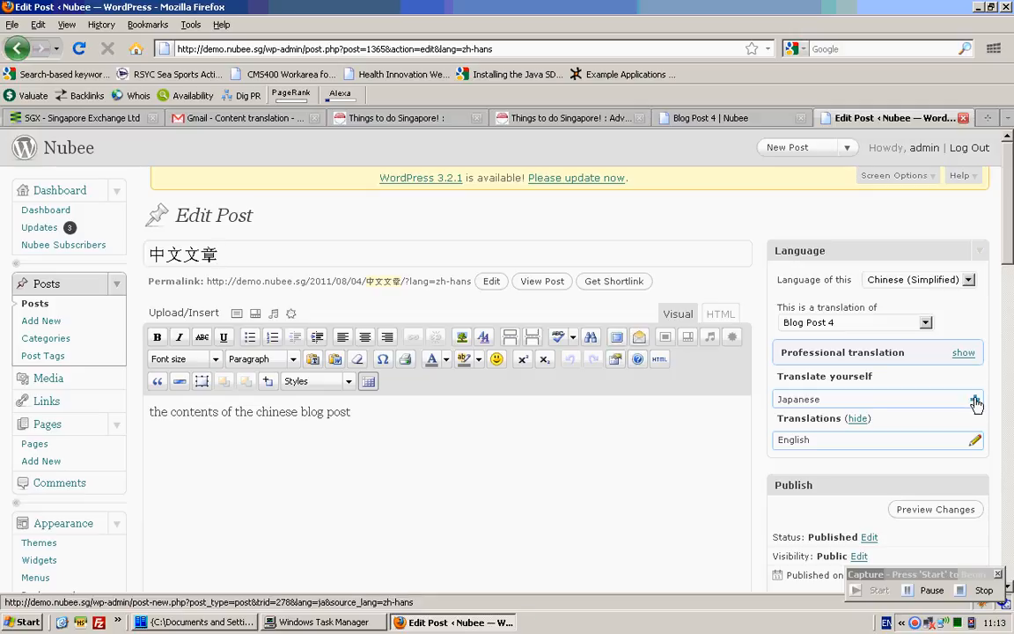
double_click(843, 400)
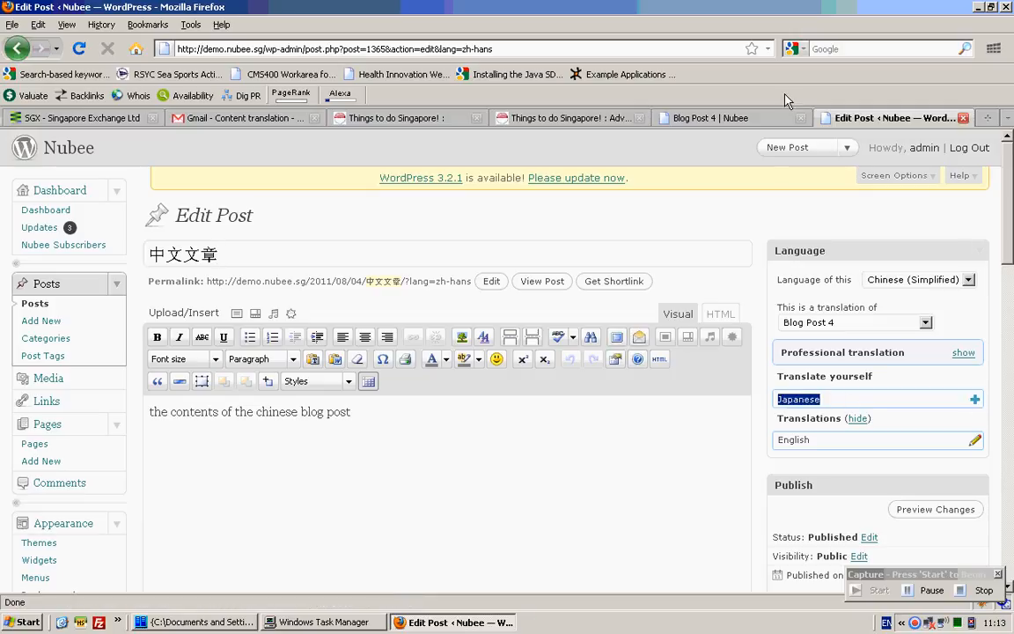
Return from the Chinese post's editing page to the English posts list, and open the Blog section on the Nubee site
left_click(748, 119)
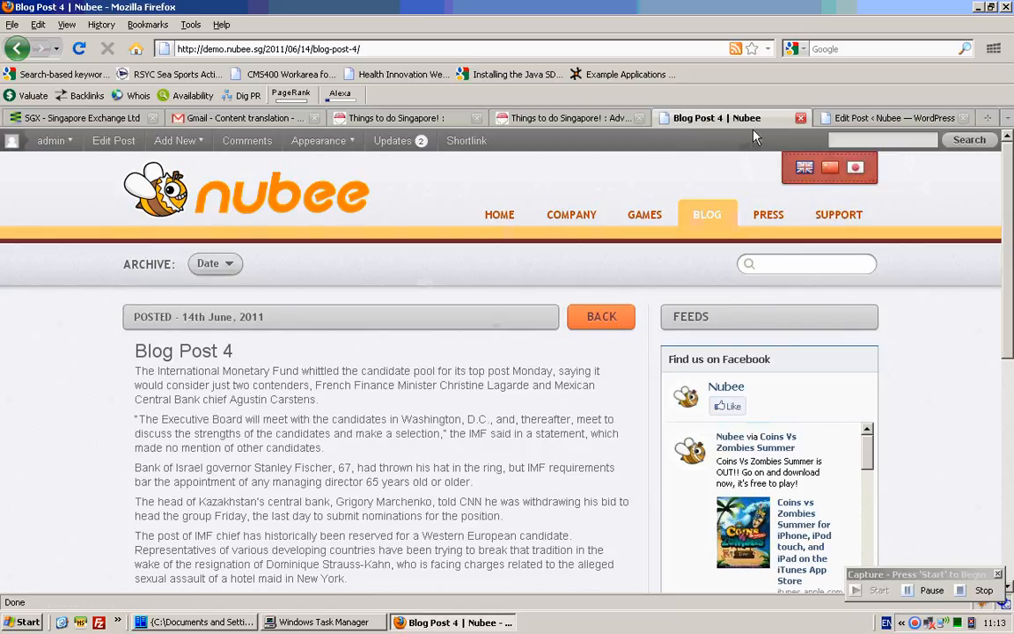
left_click(889, 118)
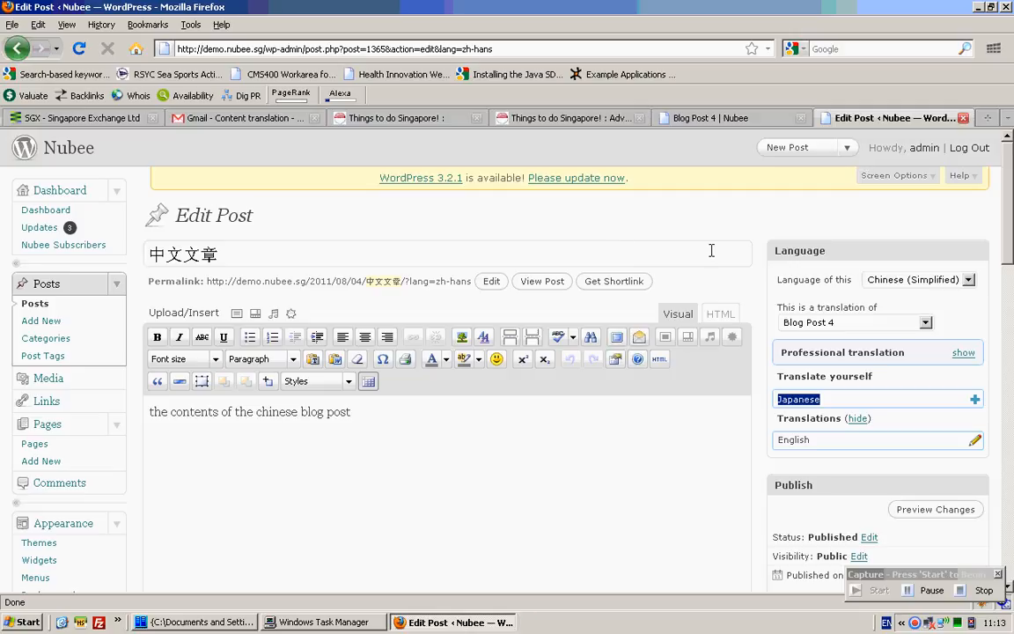
left_click(40, 308)
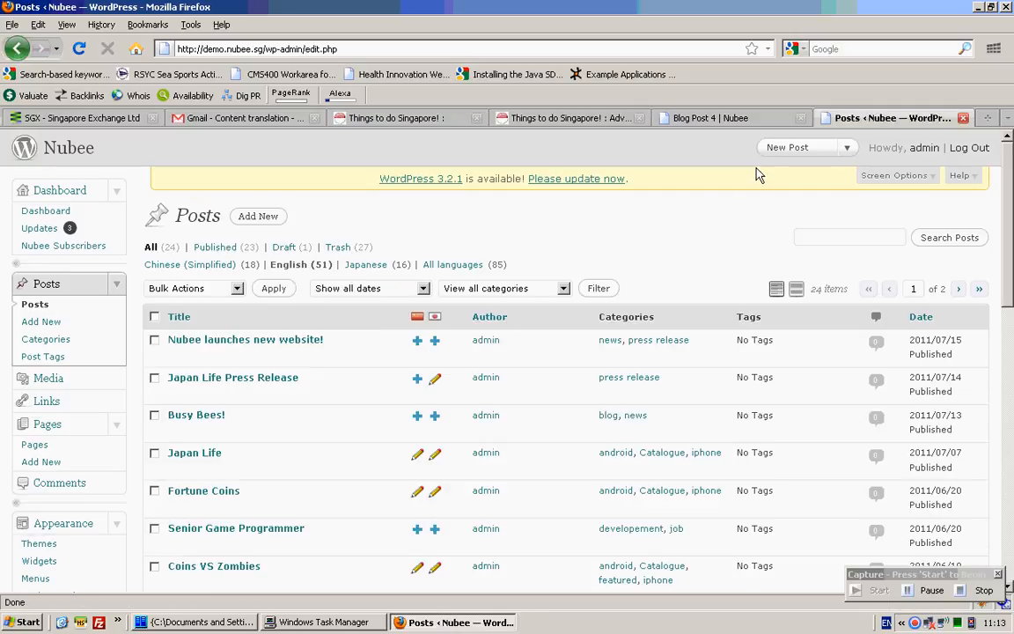
left_click(679, 121)
left_click(718, 222)
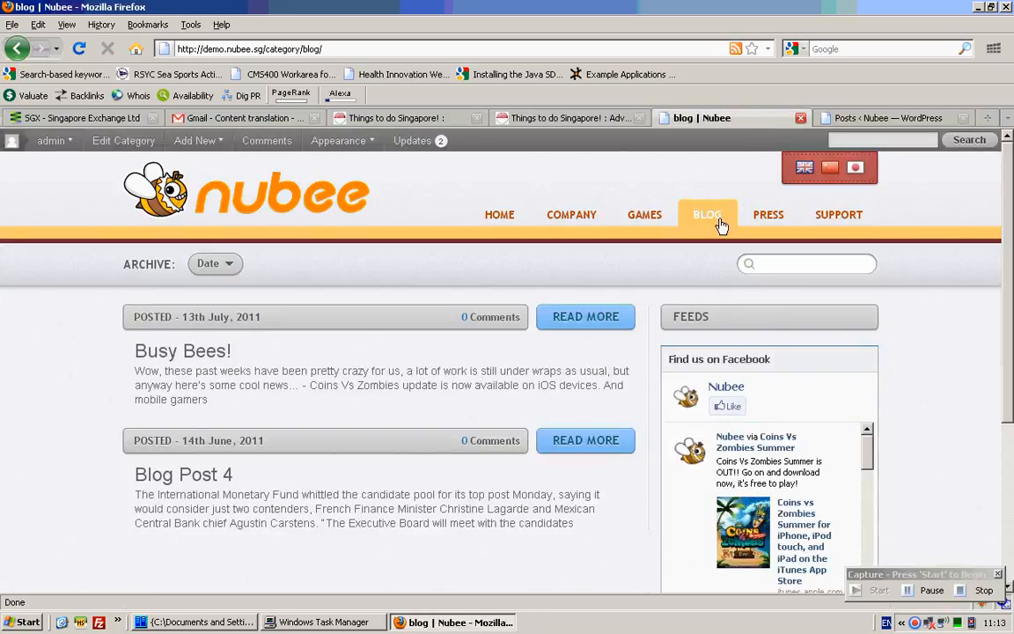
Examine the category filter options in the English, Japanese and Chinese (Simplified) post lists in the WordPress admin
left_click(834, 121)
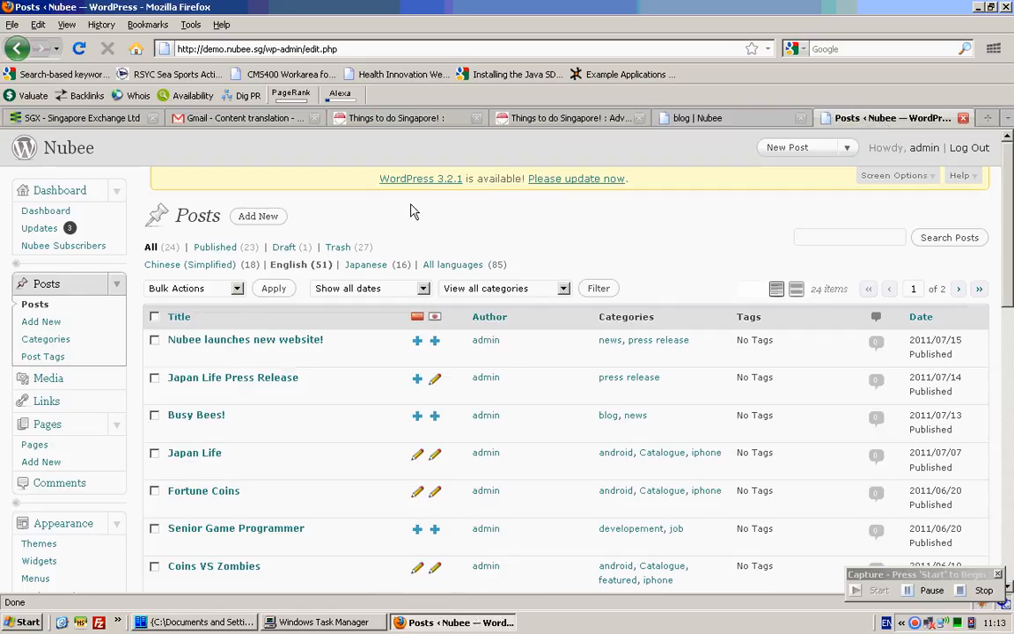
left_click(479, 288)
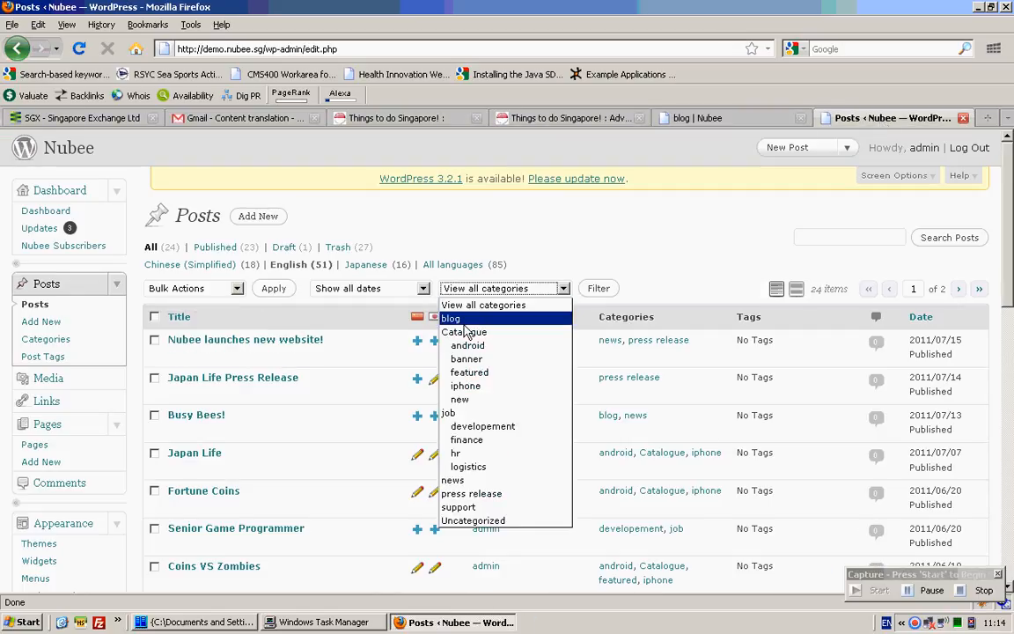
left_click(396, 262)
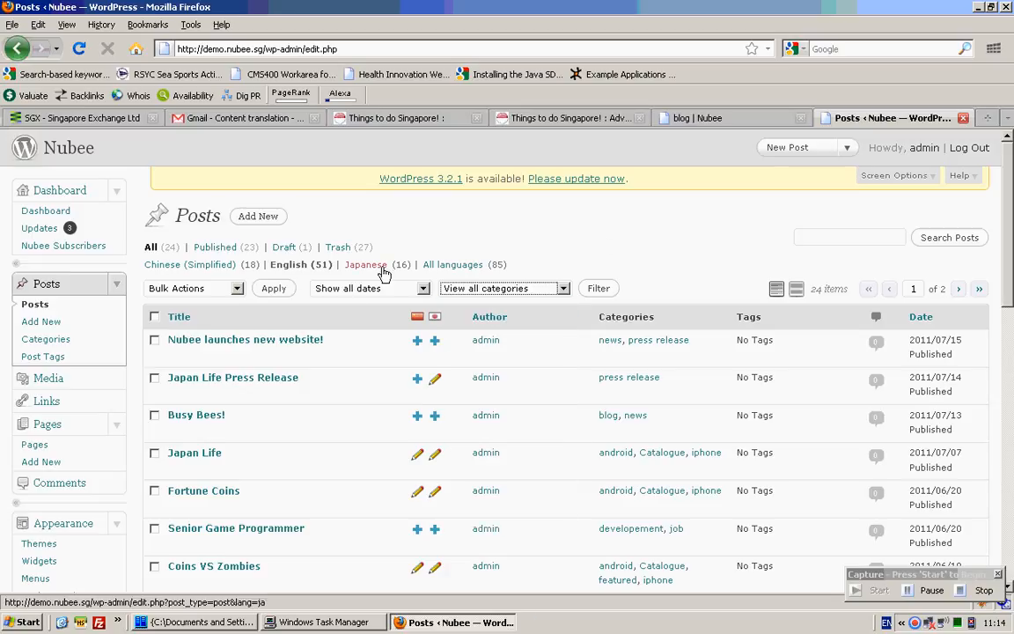
left_click(385, 265)
left_click(483, 288)
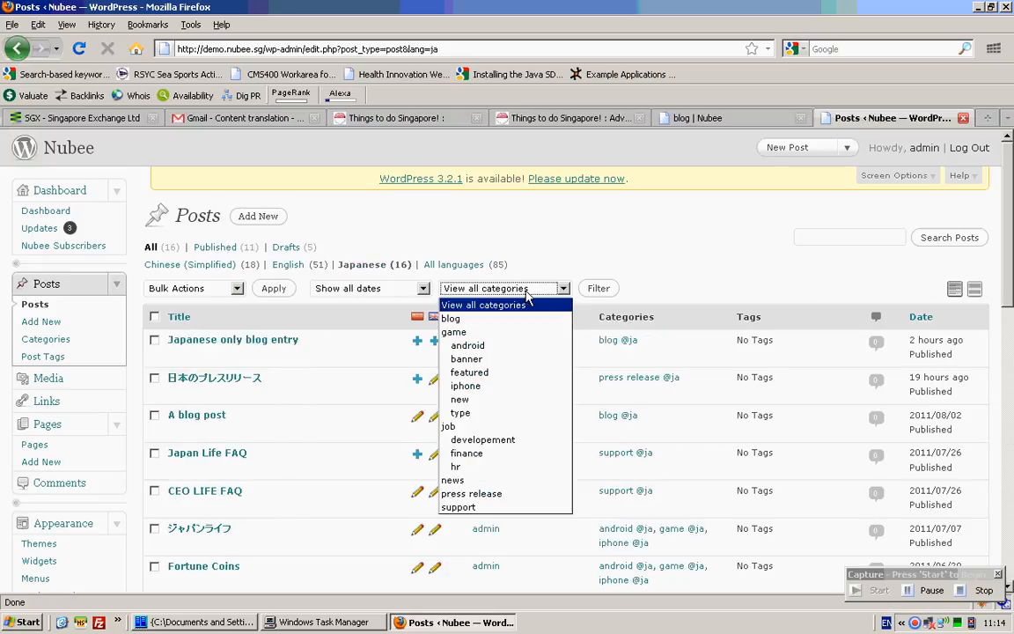
left_click(449, 304)
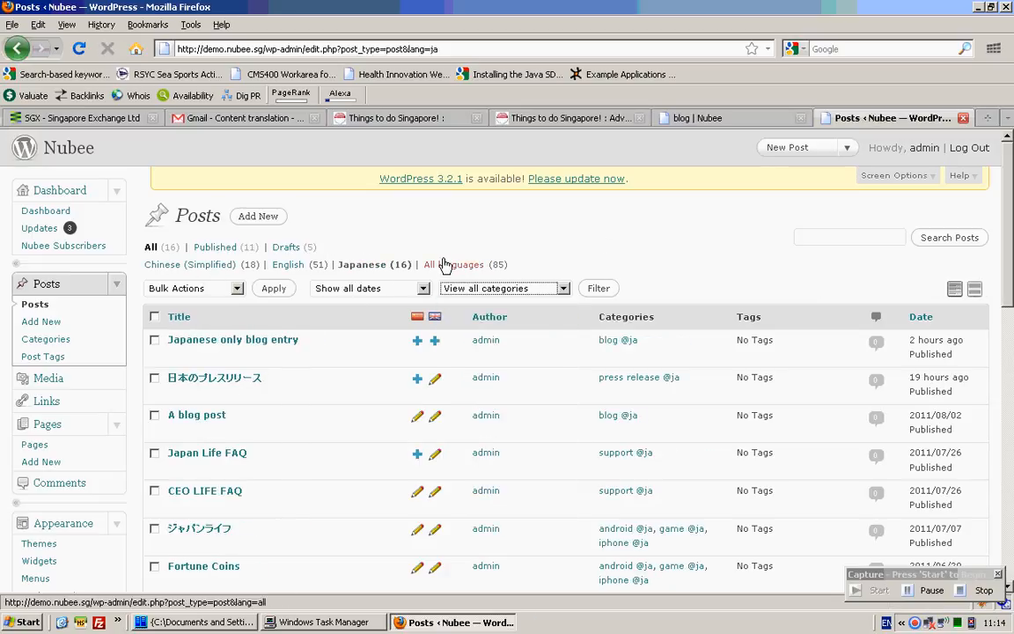
left_click(217, 265)
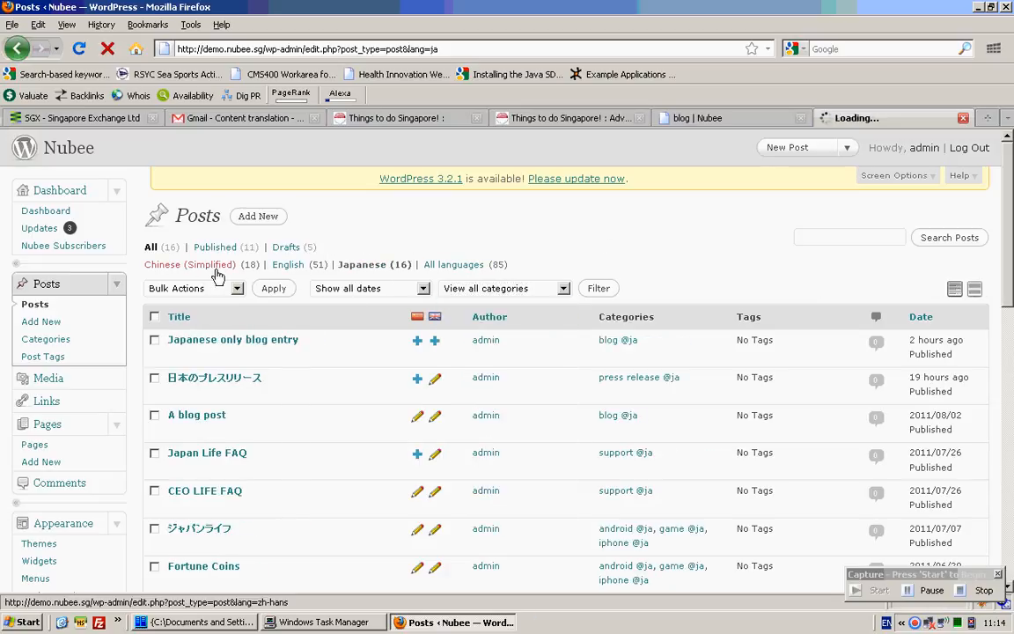
left_click(520, 291)
left_click(622, 220)
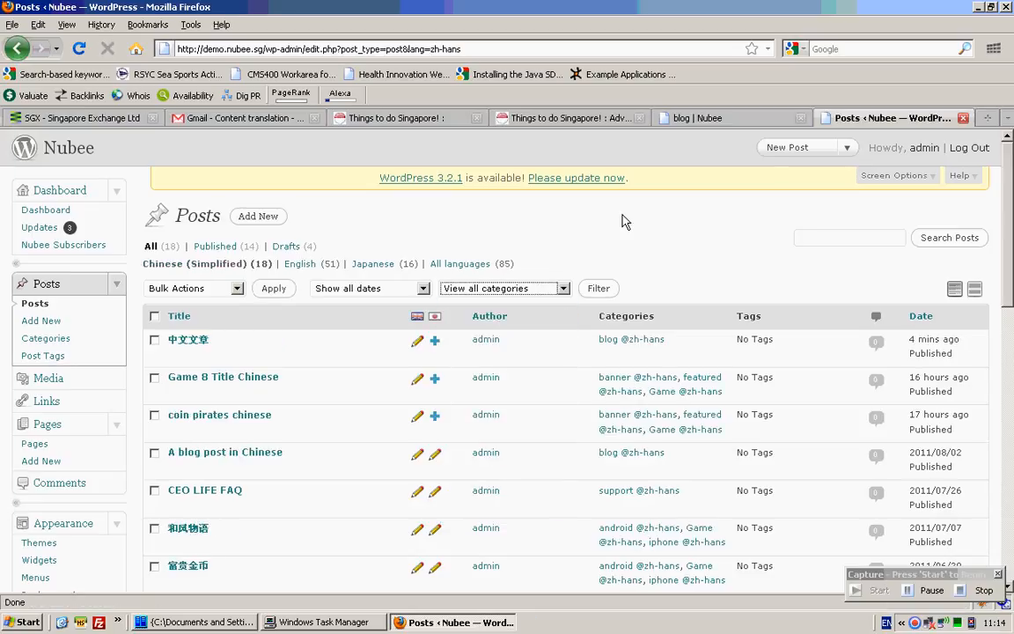
Open the post categories page and look through the Chinese (Simplified), English and Japanese category lists in turn
scroll(44, 264, "down", 2)
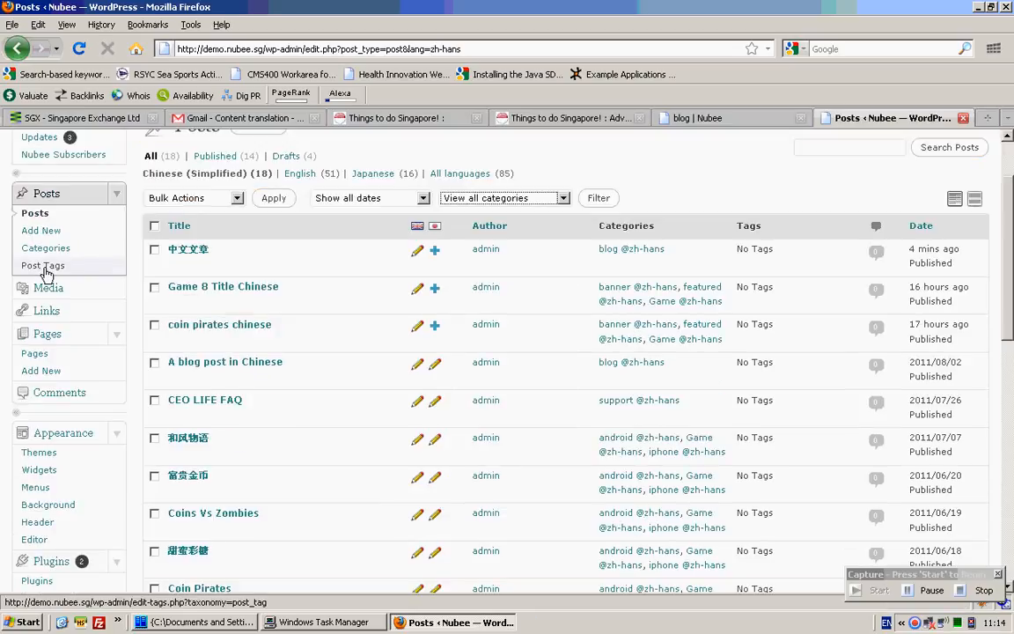
left_click(53, 254)
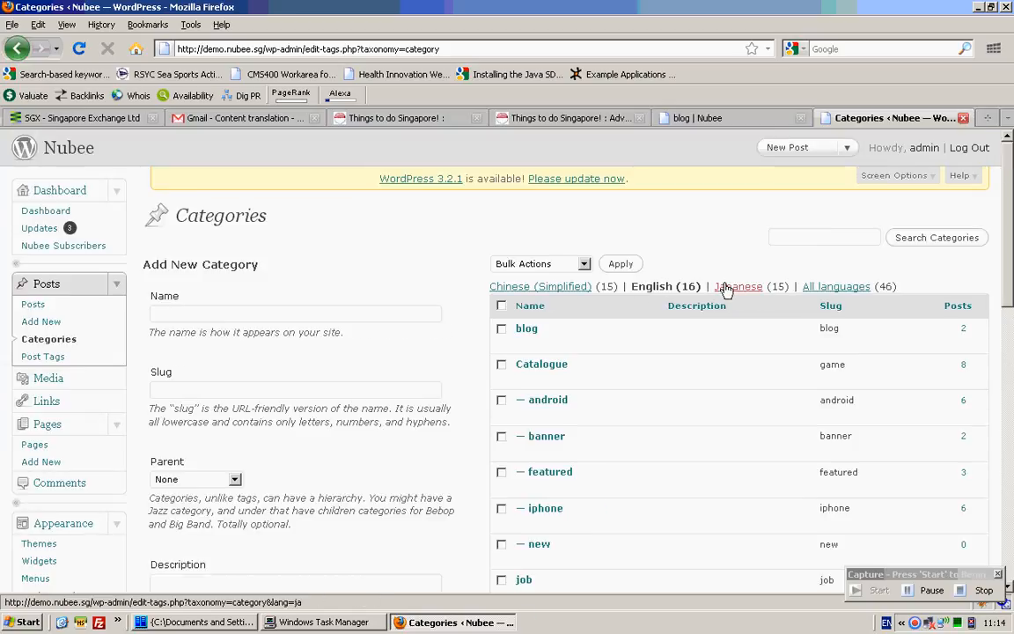
left_click(573, 289)
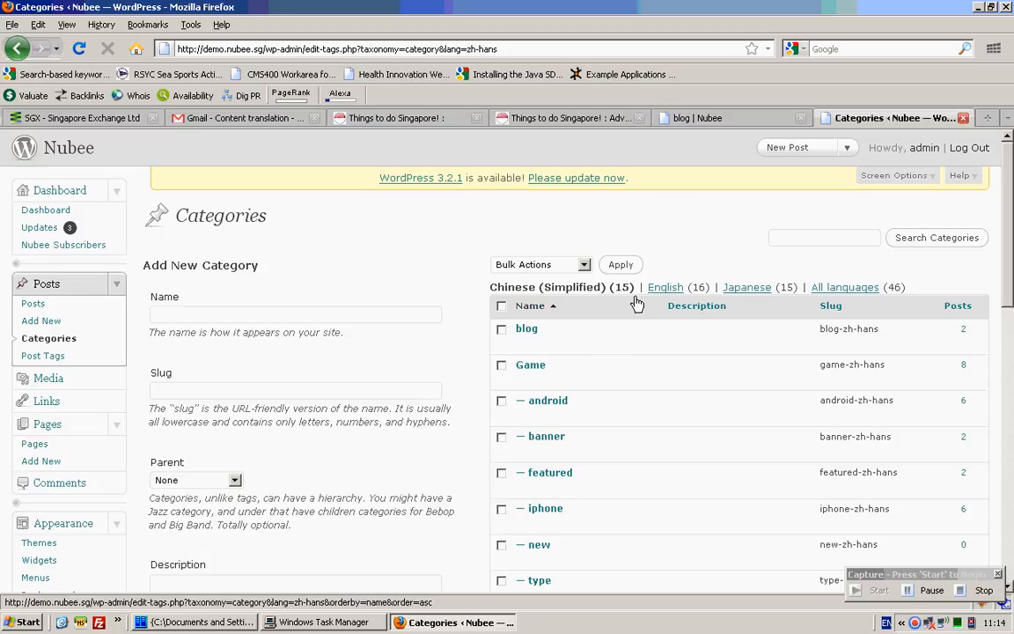
left_click(662, 288)
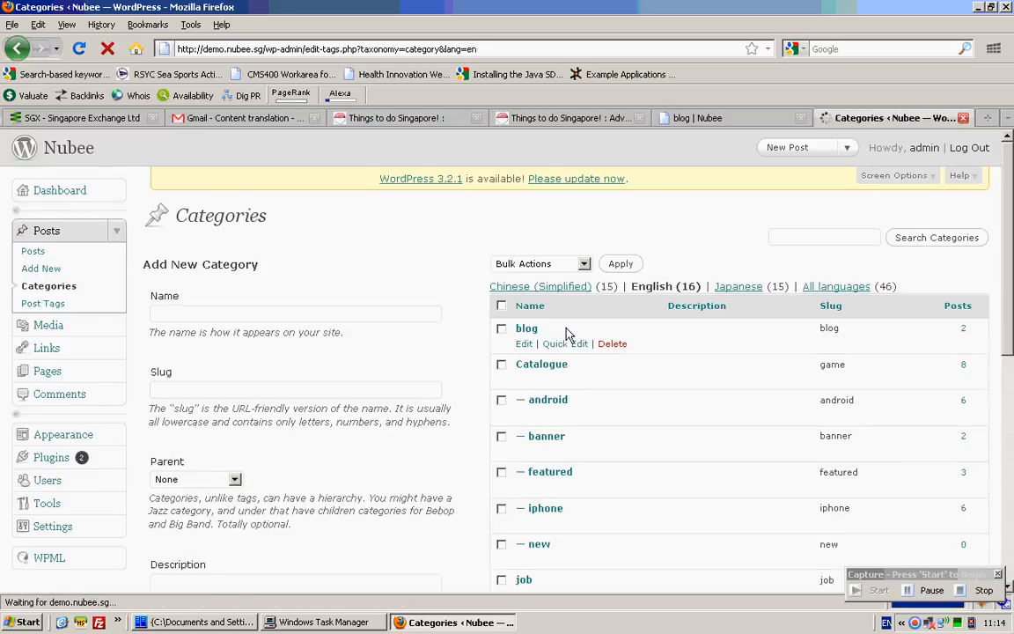
left_click(723, 288)
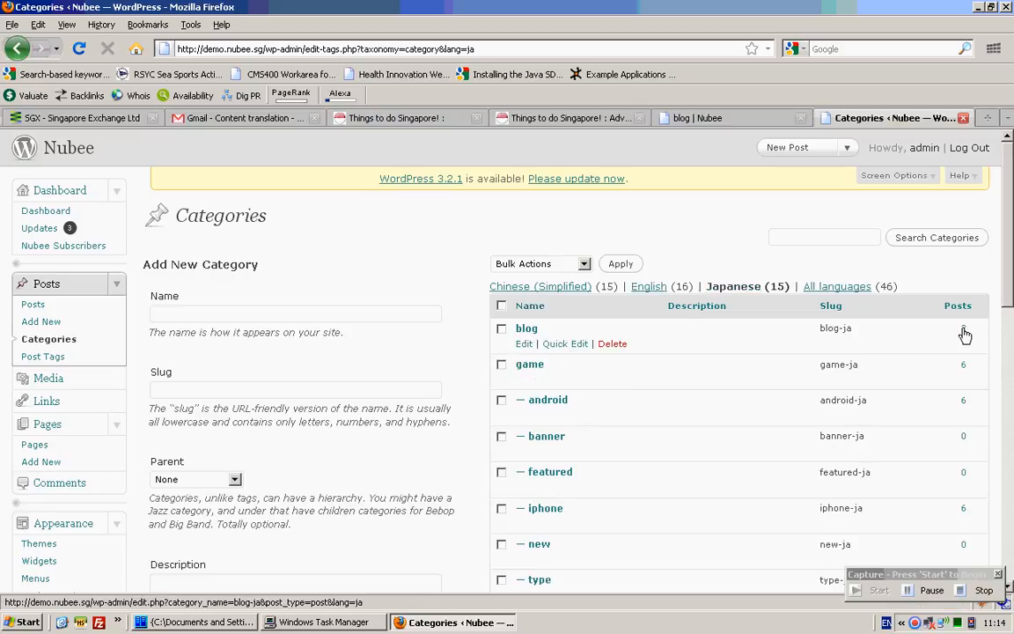
scroll(704, 288, "down", 10)
scroll(708, 288, "up", 10)
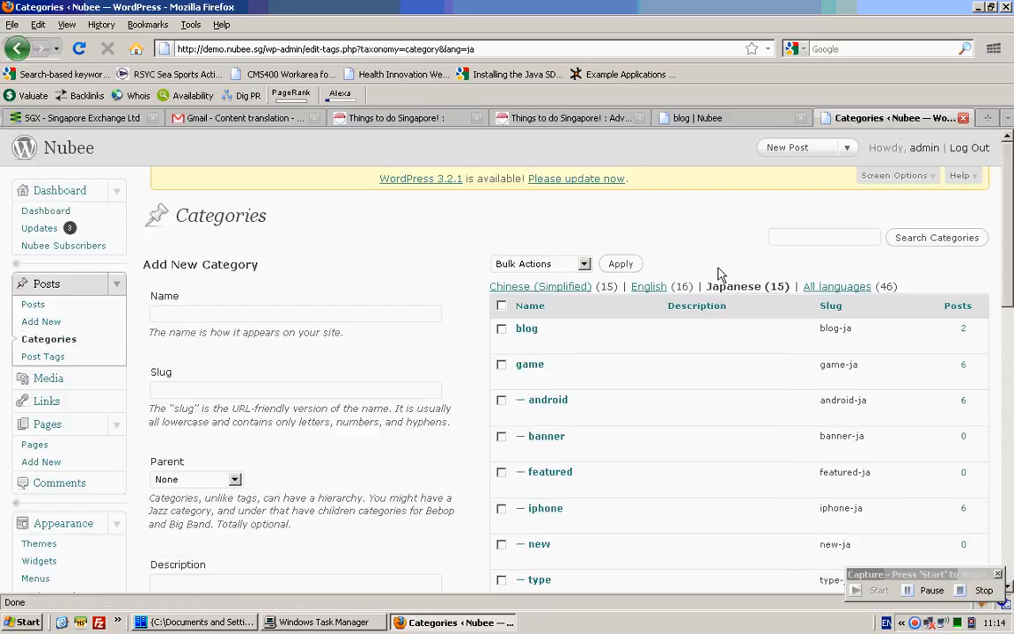